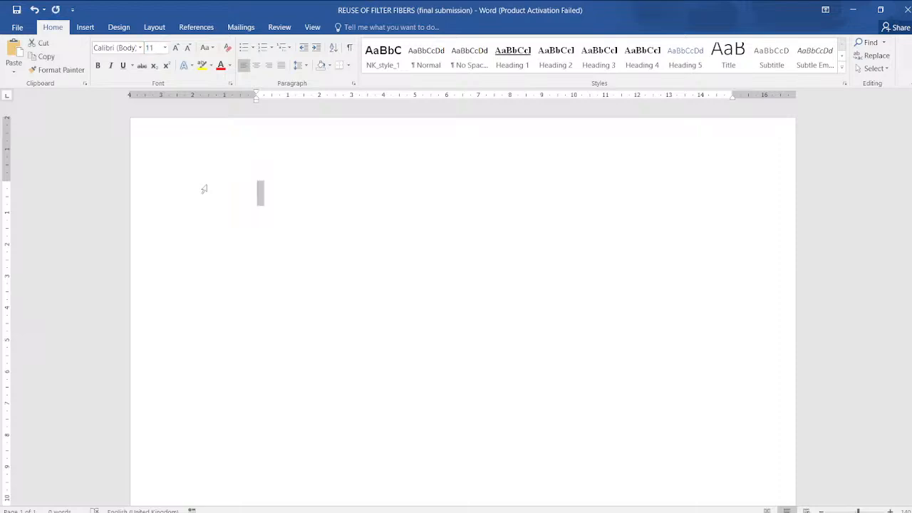
Apply the No Spacing style to the empty paragraph on the blank page
{"action": "left_click", "coordinate": [427, 62]}
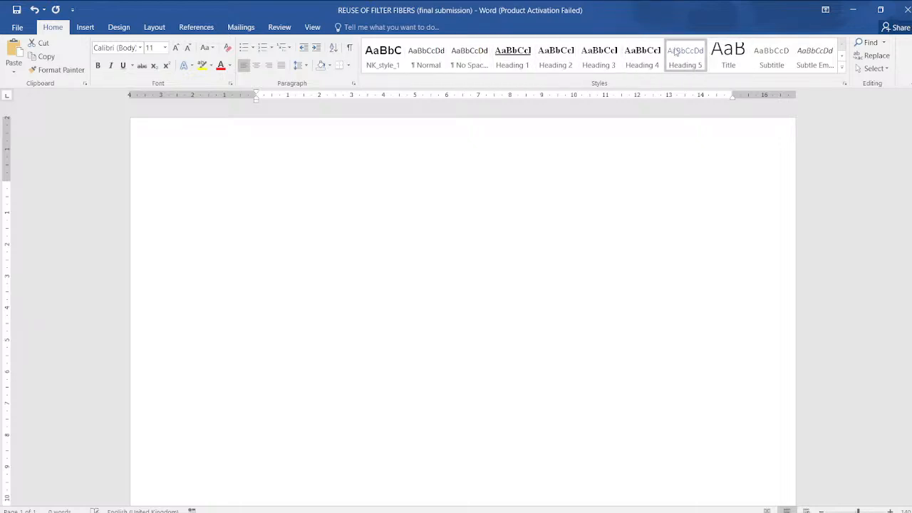
{"action": "left_click", "coordinate": [478, 51]}
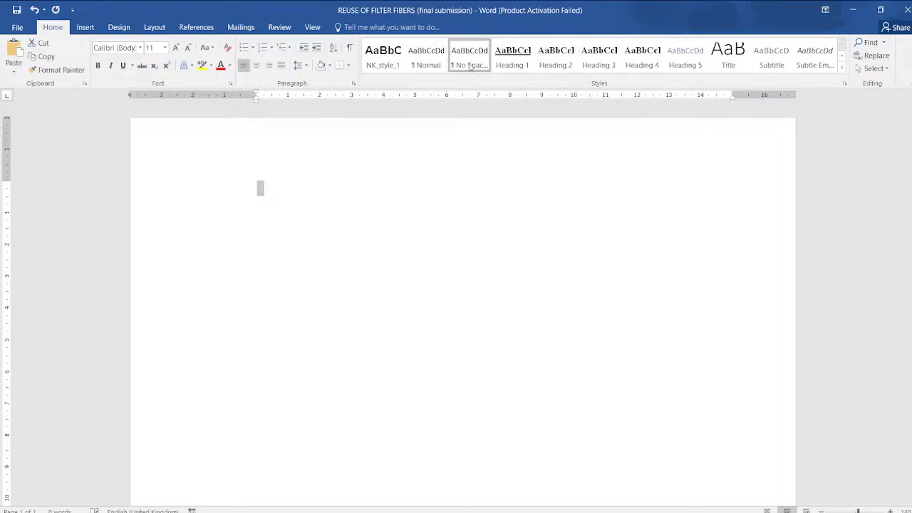
{"action": "left_click", "coordinate": [397, 206]}
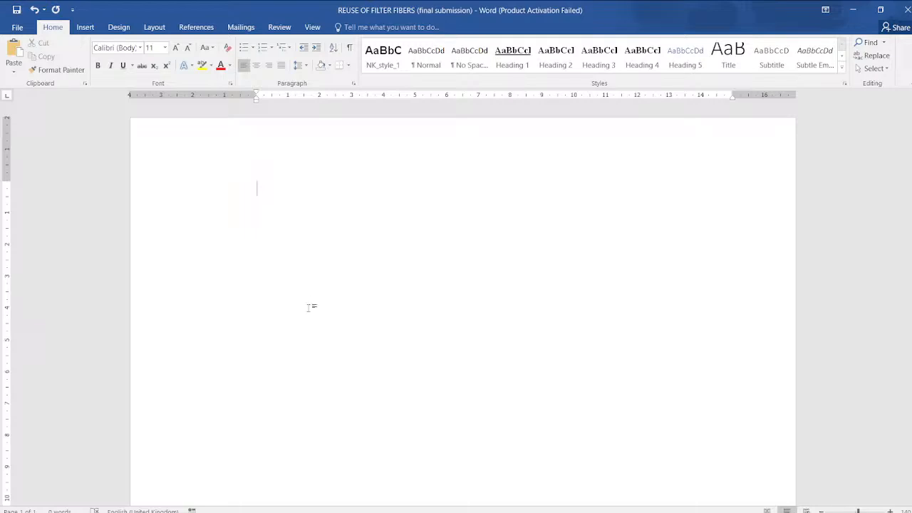
Paste the copied report into the blank document and set all of its text to Times New Roman
{"action": "key", "text": "ctrl+v"}
{"action": "key", "text": "ctrl+a"}
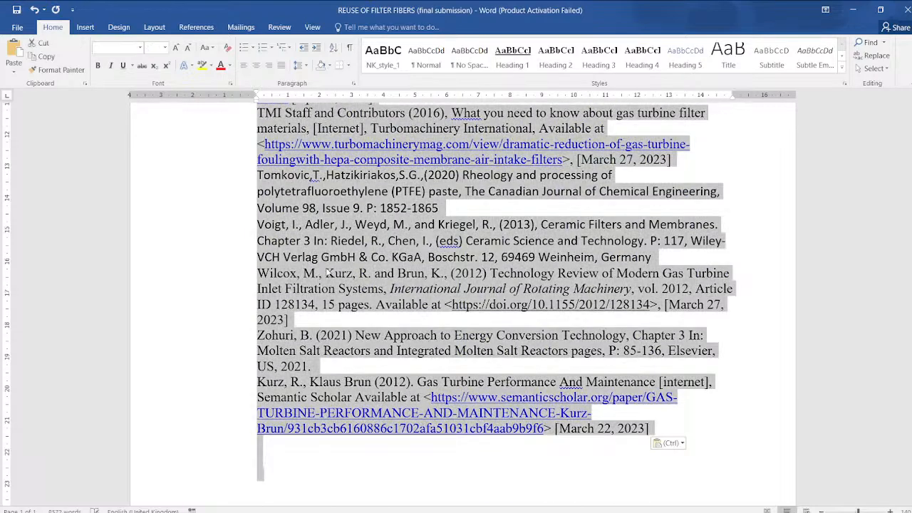
{"action": "left_click", "coordinate": [119, 49]}
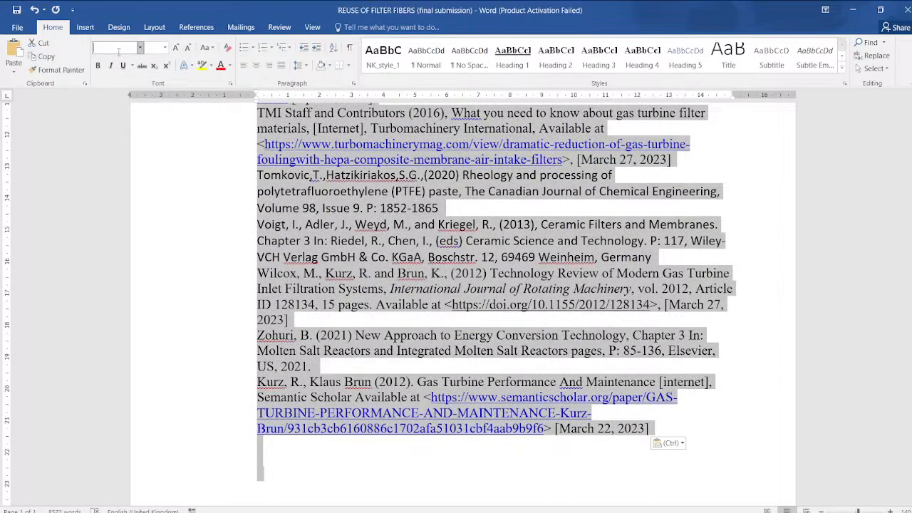
{"action": "type", "text": "Times New Roman"}
{"action": "key", "text": "Return"}
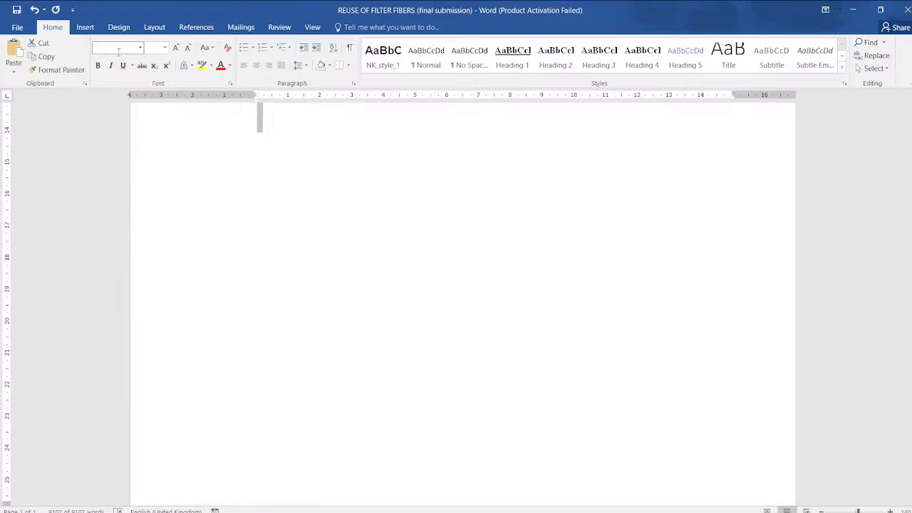
{"action": "left_click", "coordinate": [441, 257]}
{"action": "scroll", "coordinate": [428, 243], "scroll_direction": "up", "scroll_amount": 9}
{"action": "scroll", "coordinate": [456, 299], "scroll_direction": "up", "scroll_amount": 10}
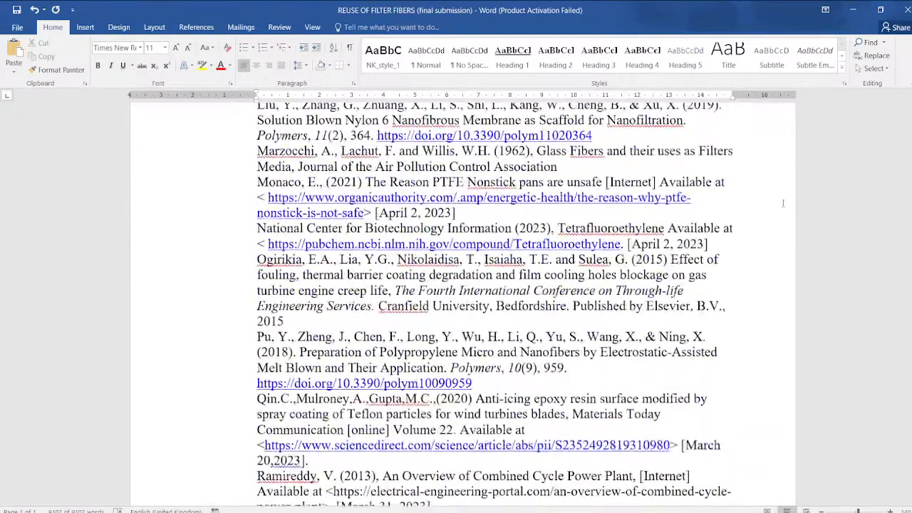
{"action": "scroll", "coordinate": [440, 275], "scroll_direction": "up", "scroll_amount": 20}
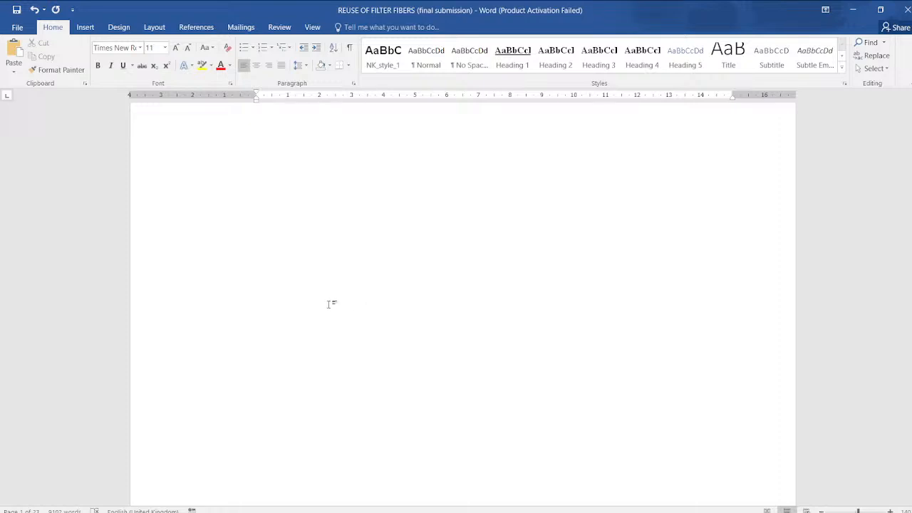
{"action": "scroll", "coordinate": [433, 291], "scroll_direction": "up", "scroll_amount": 10}
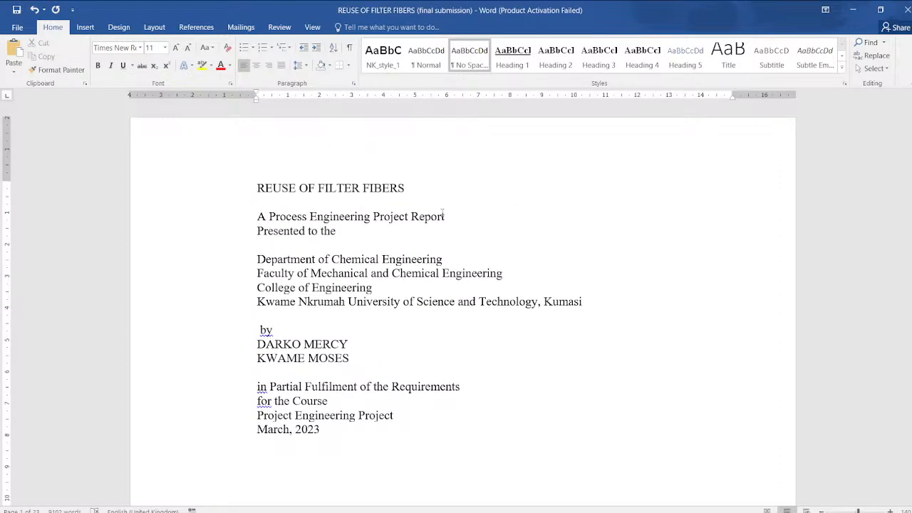
Apply the No Spacing style to the entire report, and delete all of the pasted text
{"action": "key", "text": "ctrl+a"}
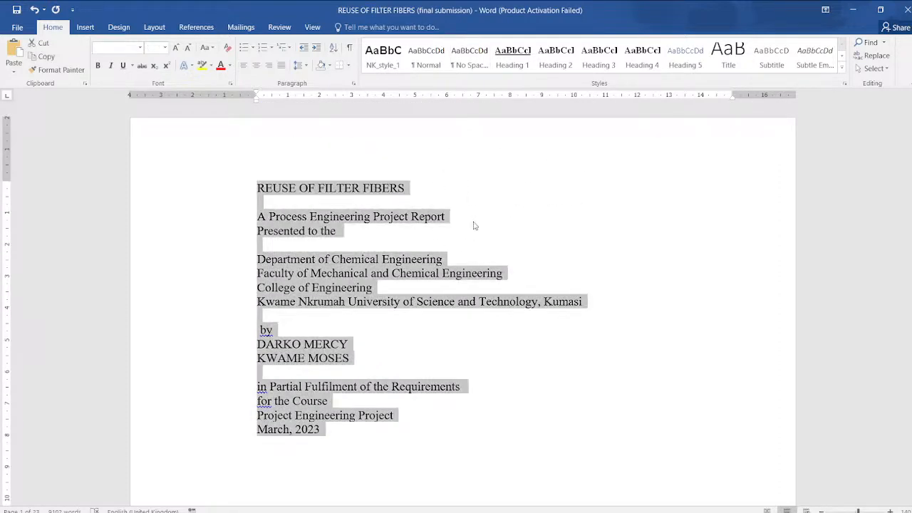
{"action": "left_click", "coordinate": [466, 61]}
{"action": "left_click", "coordinate": [465, 61]}
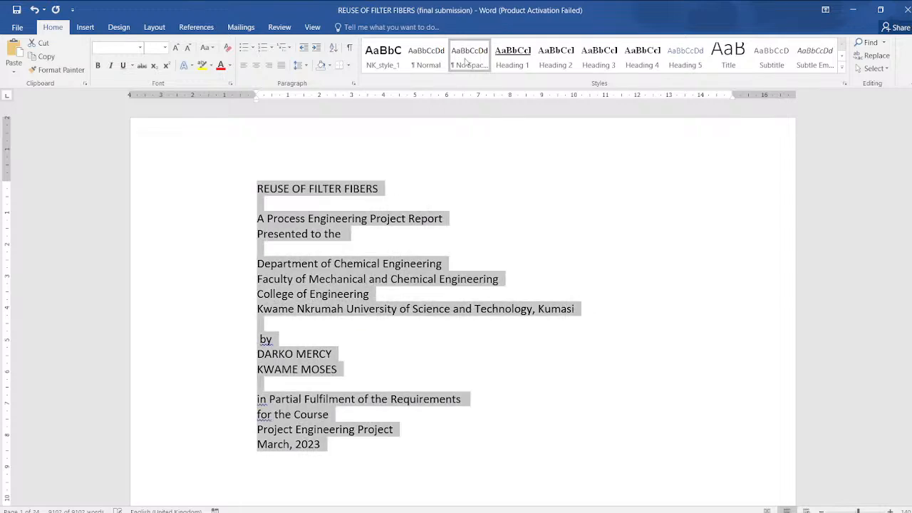
{"action": "left_click", "coordinate": [401, 246]}
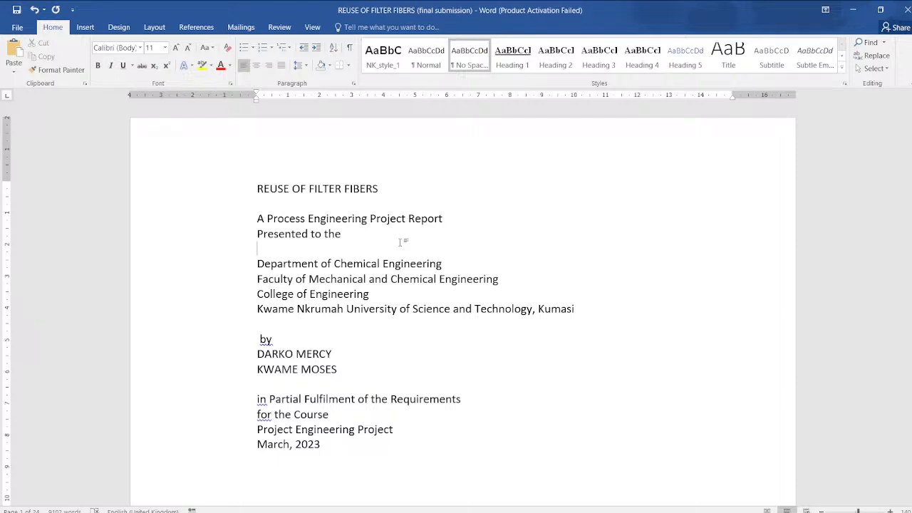
{"action": "key", "text": "ctrl+a"}
{"action": "key", "text": "Delete"}
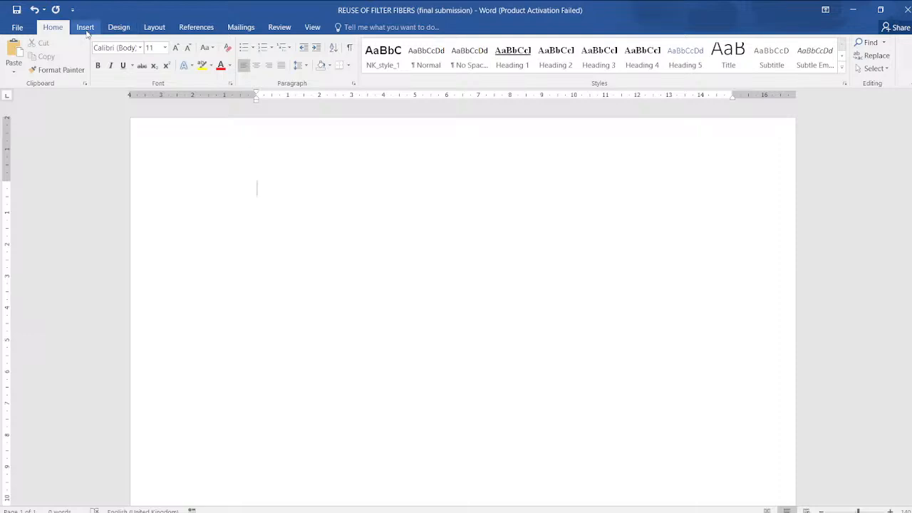
Review the paragraph spacing settings and the page setup settings of the blank document
{"action": "left_click", "coordinate": [155, 27]}
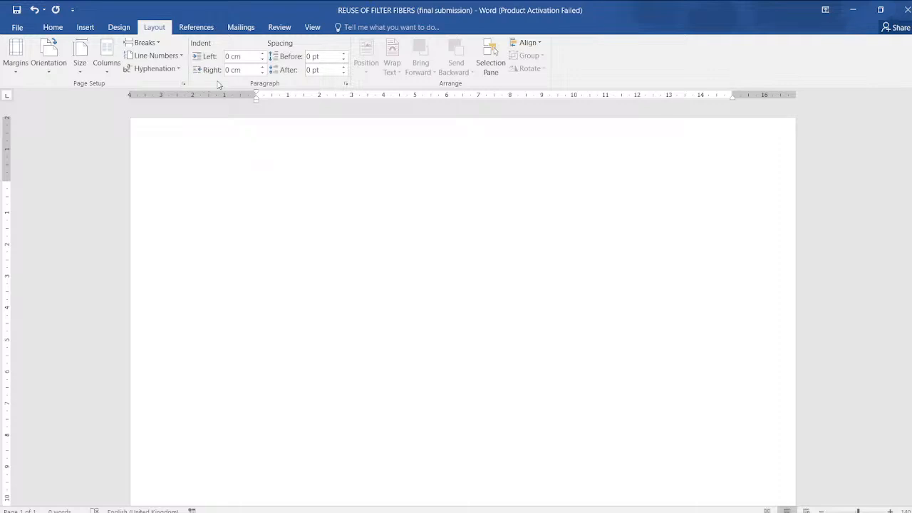
{"action": "left_click", "coordinate": [345, 85]}
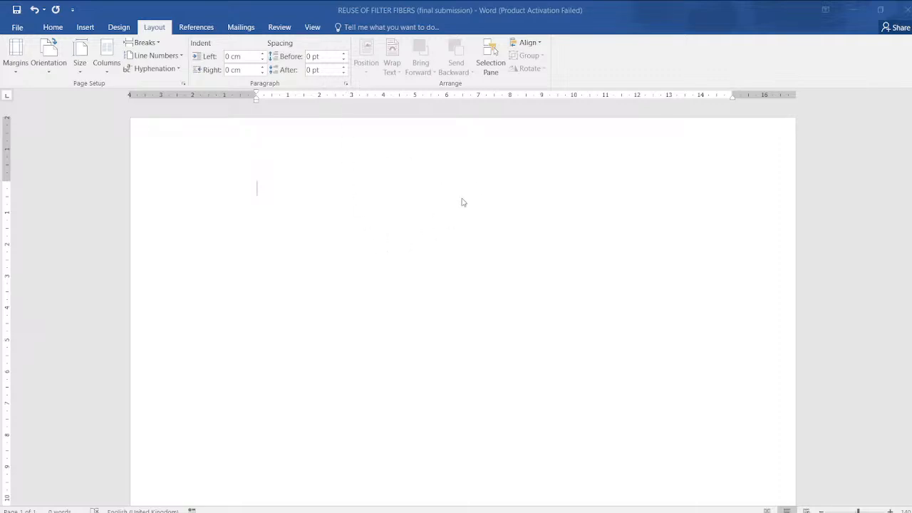
{"action": "left_click", "coordinate": [592, 92]}
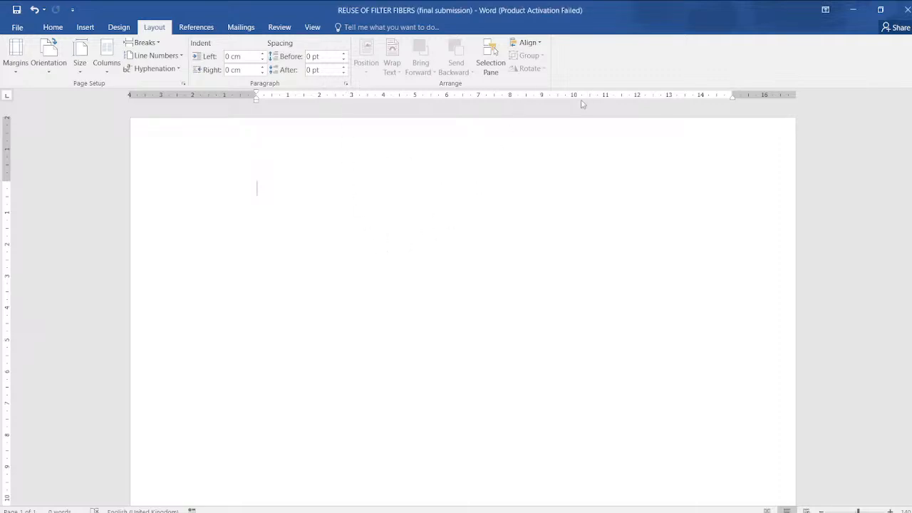
{"action": "left_click", "coordinate": [184, 84]}
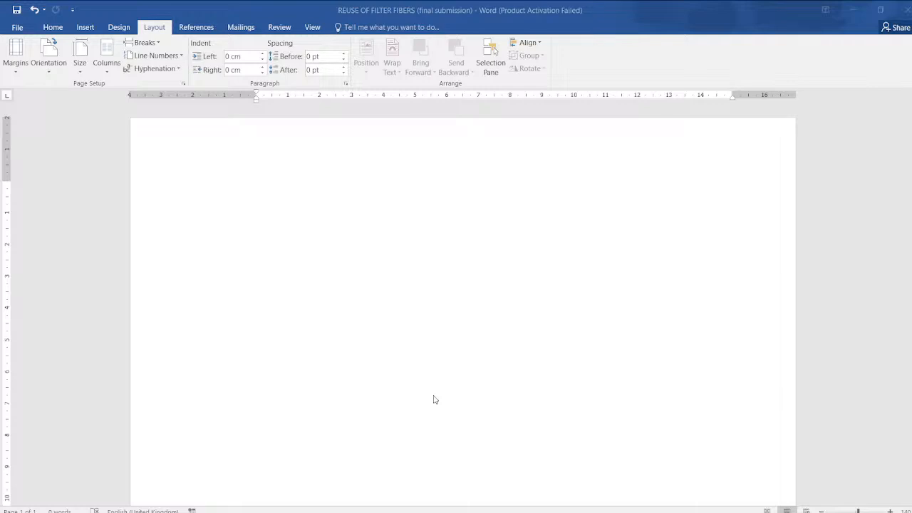
{"action": "left_click", "coordinate": [510, 409]}
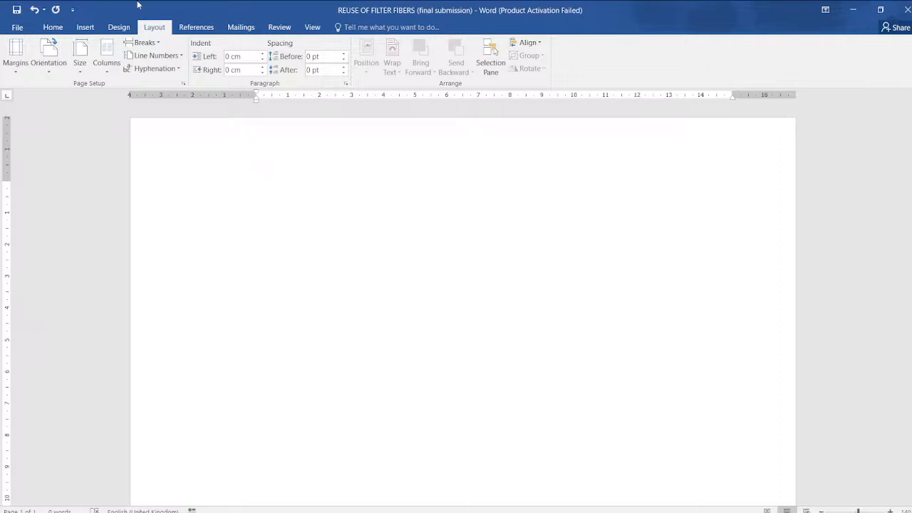
Set the blank document's font to Times New Roman, size 12
{"action": "left_click", "coordinate": [61, 27]}
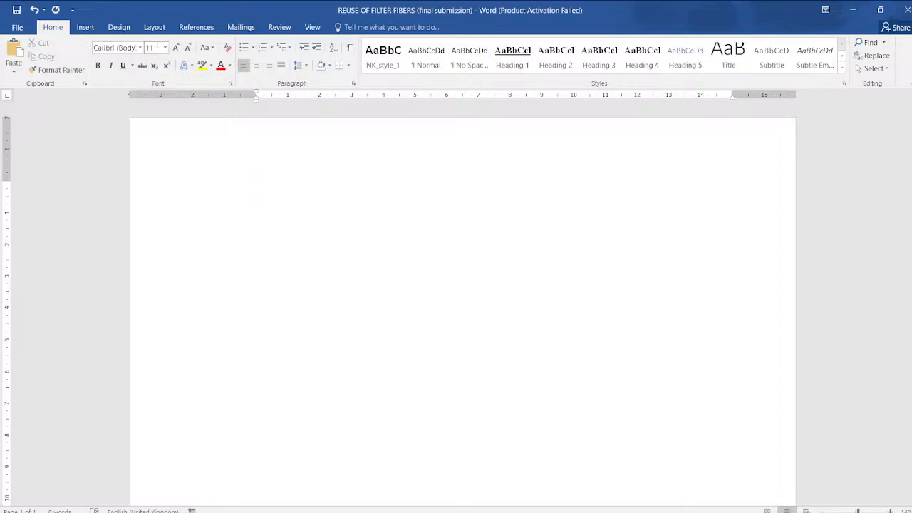
{"action": "double_click", "coordinate": [126, 47]}
{"action": "left_click", "coordinate": [124, 47]}
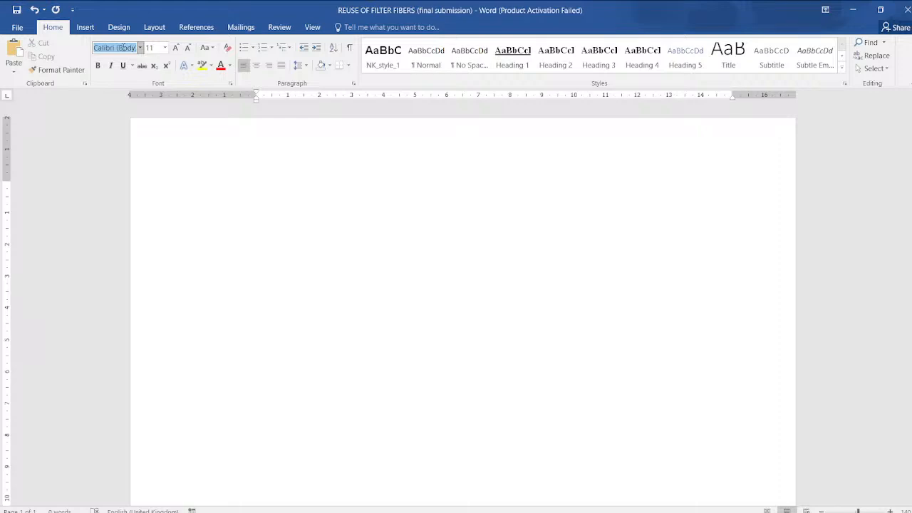
{"action": "type", "text": "Times New"}
{"action": "key", "text": "Return"}
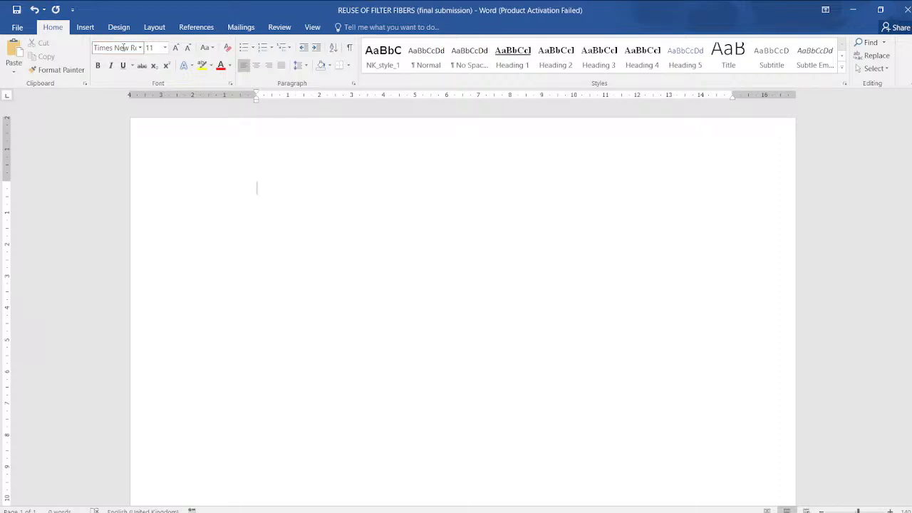
{"action": "left_click", "coordinate": [151, 47]}
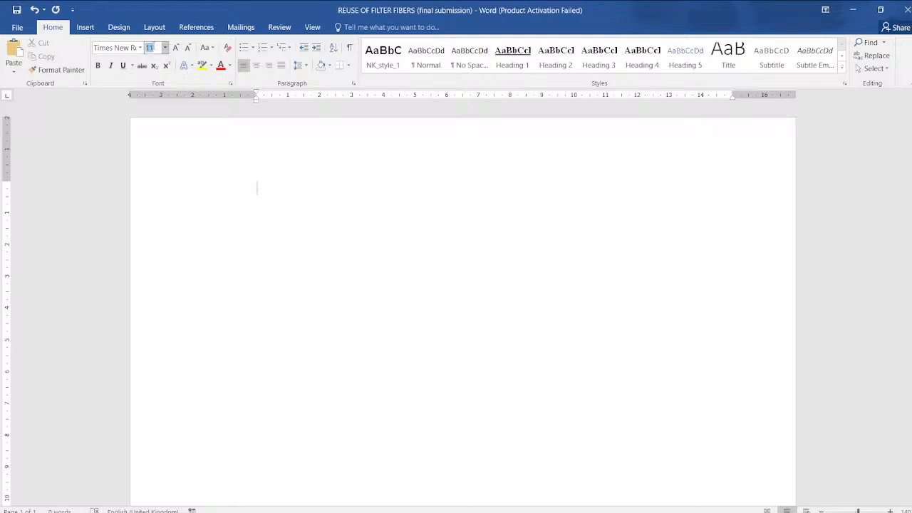
{"action": "type", "text": "12"}
{"action": "left_click", "coordinate": [227, 200]}
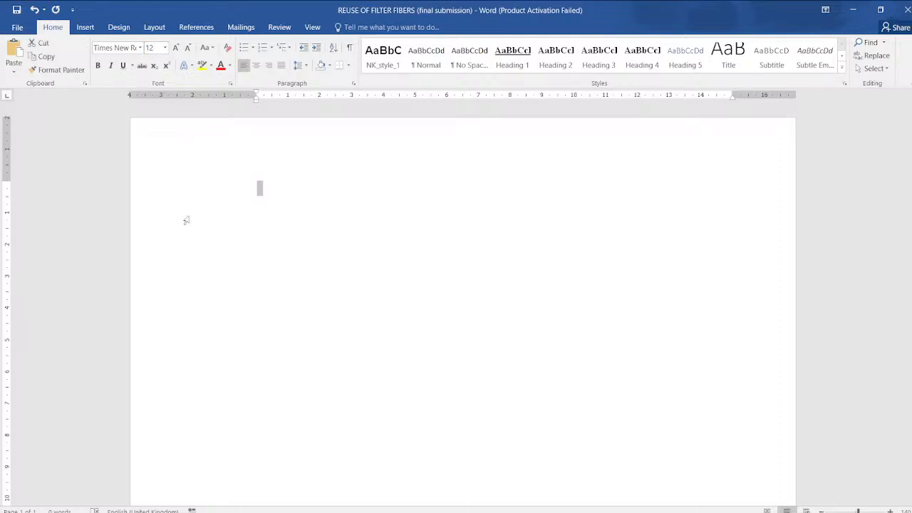
{"action": "left_click", "coordinate": [260, 258]}
Switch to the report guidelines document and examine the formatting requirements in section 1.2 Typing
{"action": "left_click", "coordinate": [212, 460]}
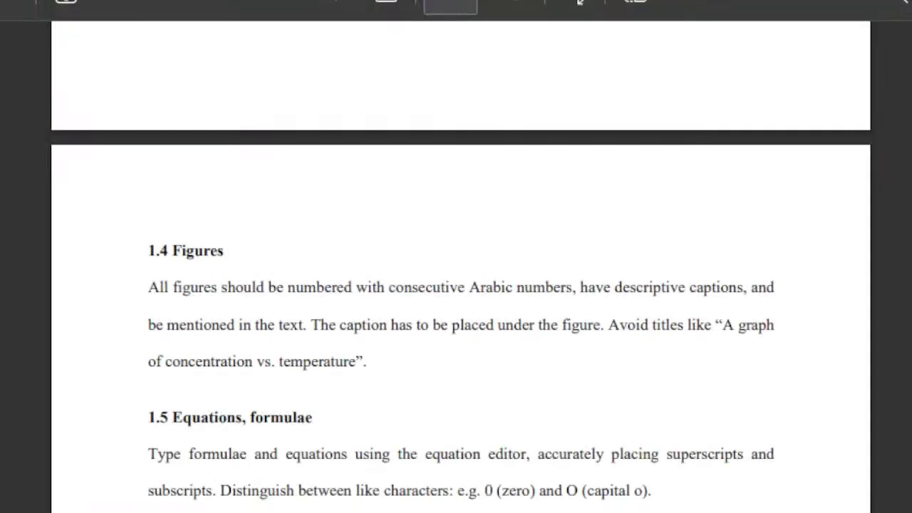
{"action": "scroll", "coordinate": [565, 306], "scroll_direction": "up", "scroll_amount": 10}
{"action": "scroll", "coordinate": [904, 214], "scroll_direction": "up", "scroll_amount": 10}
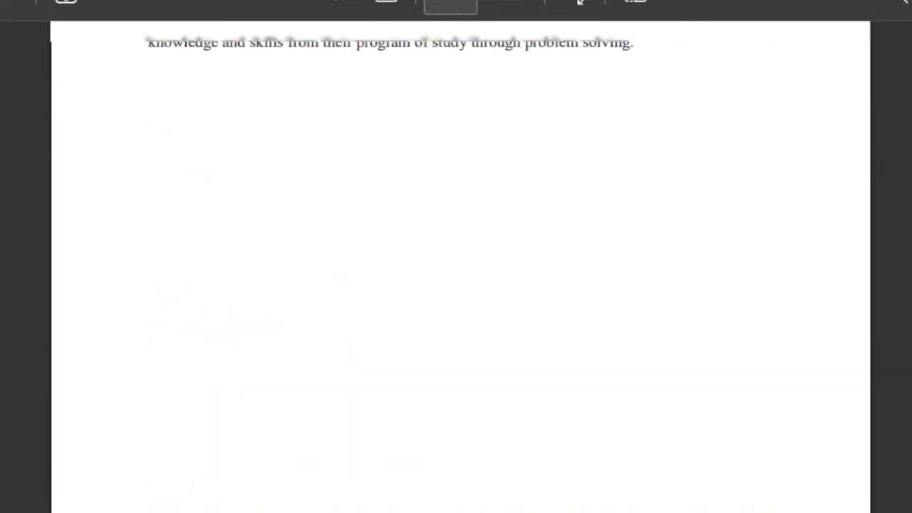
{"action": "scroll", "coordinate": [904, 214], "scroll_direction": "down", "scroll_amount": 8}
{"action": "scroll", "coordinate": [847, 370], "scroll_direction": "down", "scroll_amount": 4}
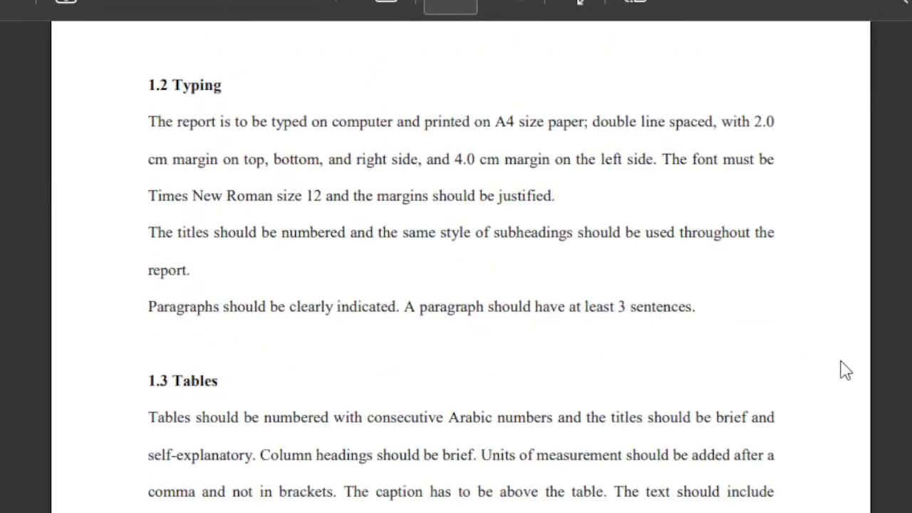
{"action": "scroll", "coordinate": [846, 370], "scroll_direction": "up", "scroll_amount": 2}
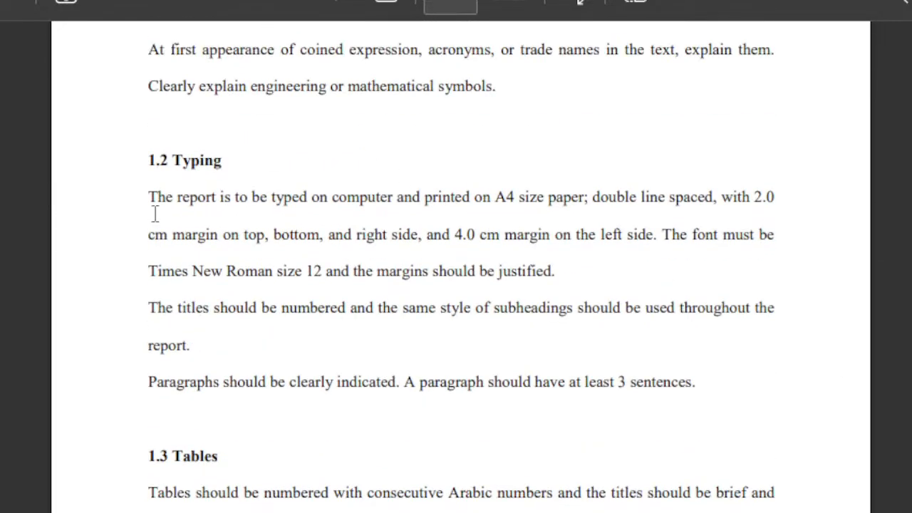
{"action": "left_click_drag", "start_coordinate": [143, 198], "coordinate": [704, 377]}
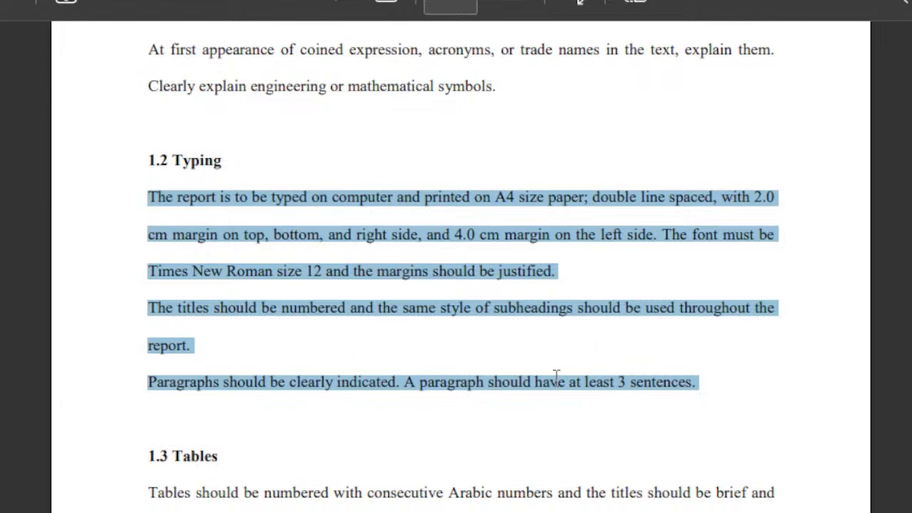
{"action": "left_click", "coordinate": [324, 272]}
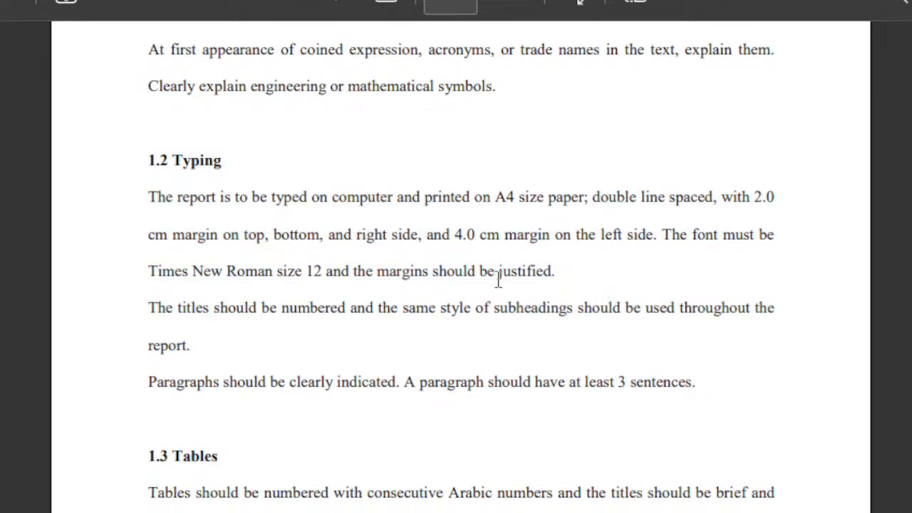
Examine the guidelines from section 1.3 Tables through section 1.7 on the order of the report's components
{"action": "scroll", "coordinate": [572, 228], "scroll_direction": "down", "scroll_amount": 8}
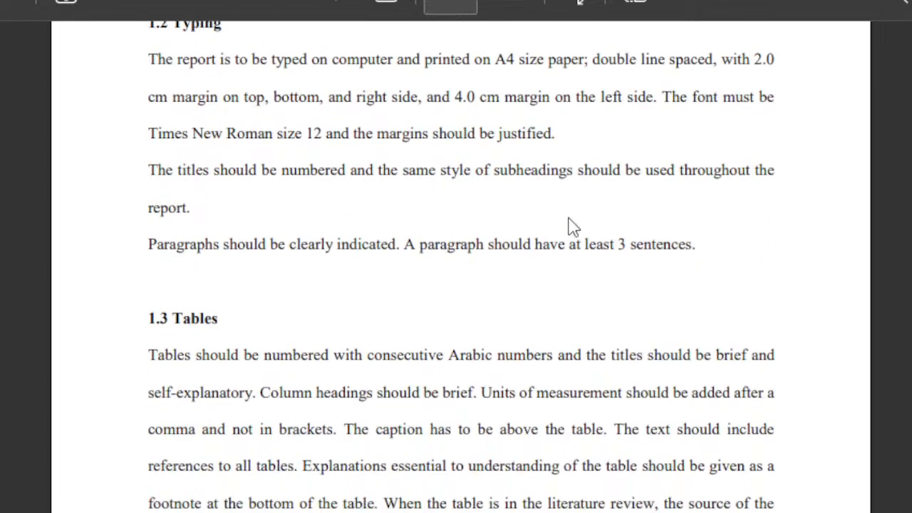
{"action": "scroll", "coordinate": [572, 228], "scroll_direction": "down", "scroll_amount": 10}
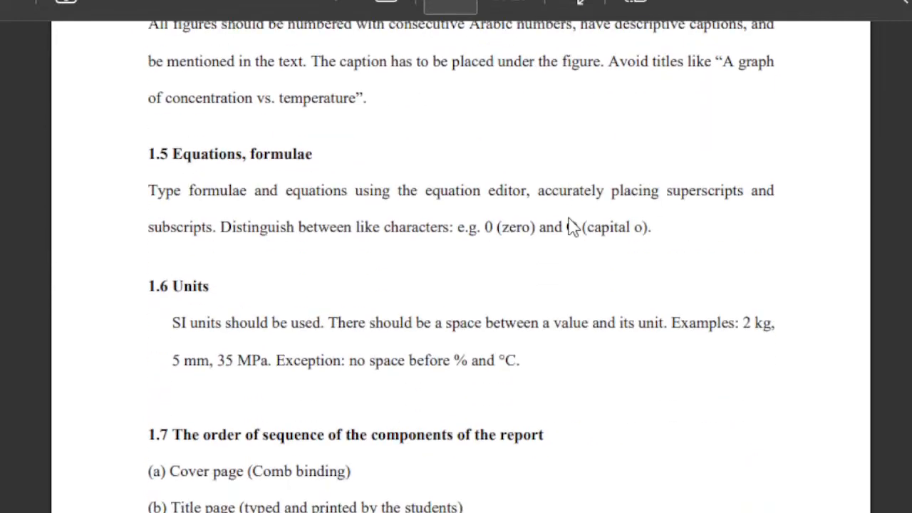
{"action": "scroll", "coordinate": [572, 228], "scroll_direction": "down", "scroll_amount": 2}
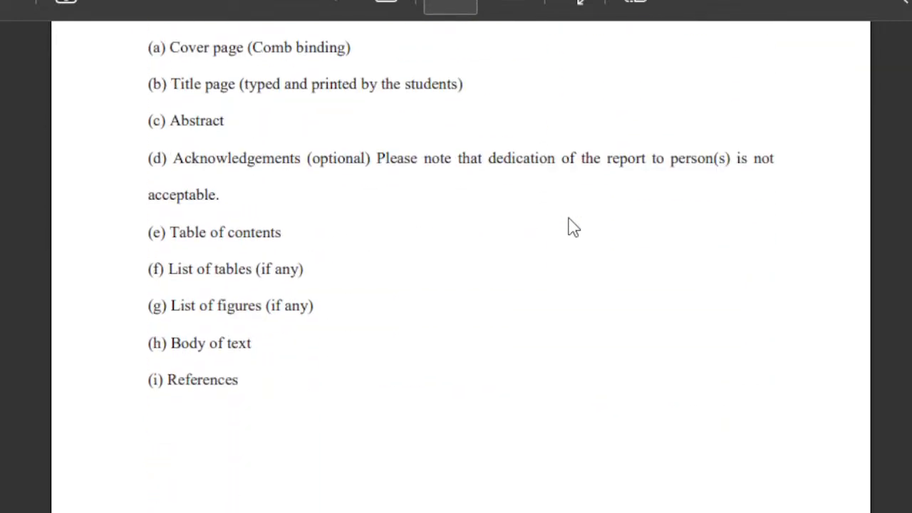
{"action": "scroll", "coordinate": [572, 228], "scroll_direction": "up", "scroll_amount": 1}
{"action": "scroll", "coordinate": [572, 228], "scroll_direction": "down", "scroll_amount": 1}
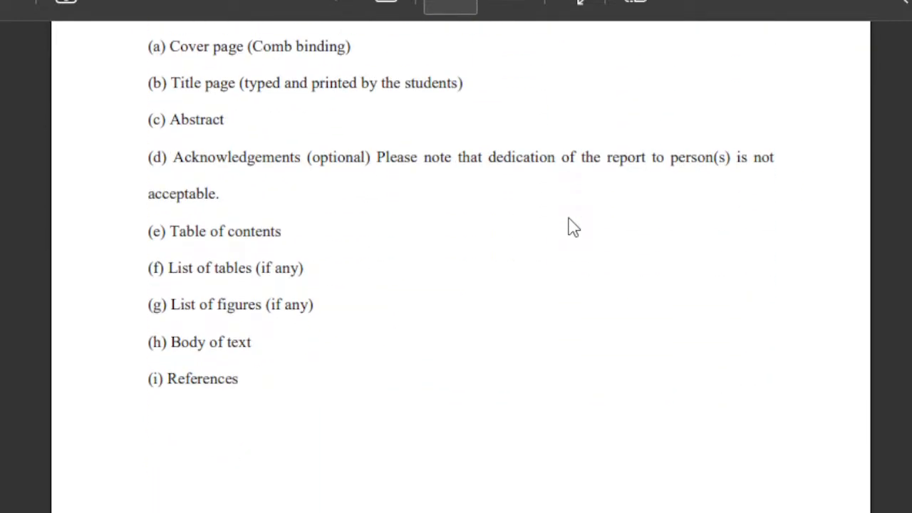
{"action": "scroll", "coordinate": [572, 228], "scroll_direction": "up", "scroll_amount": 2}
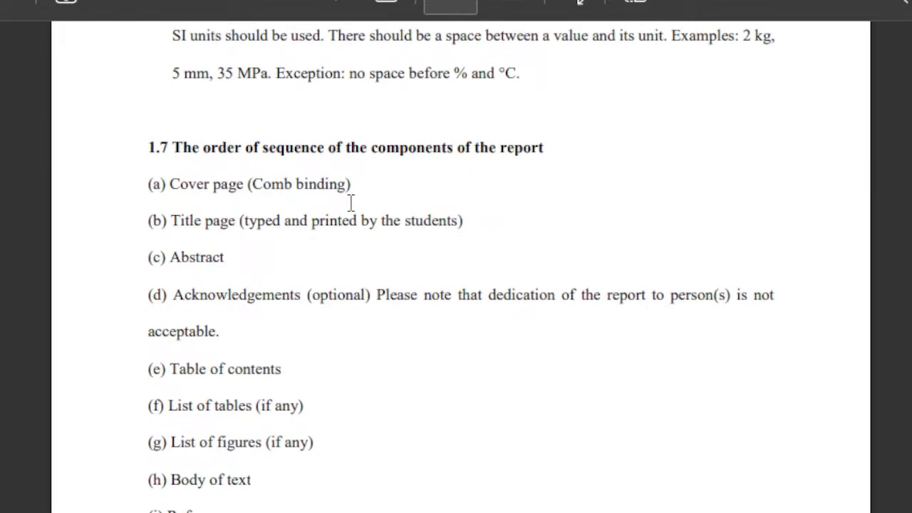
{"action": "scroll", "coordinate": [462, 271], "scroll_direction": "down", "scroll_amount": 1}
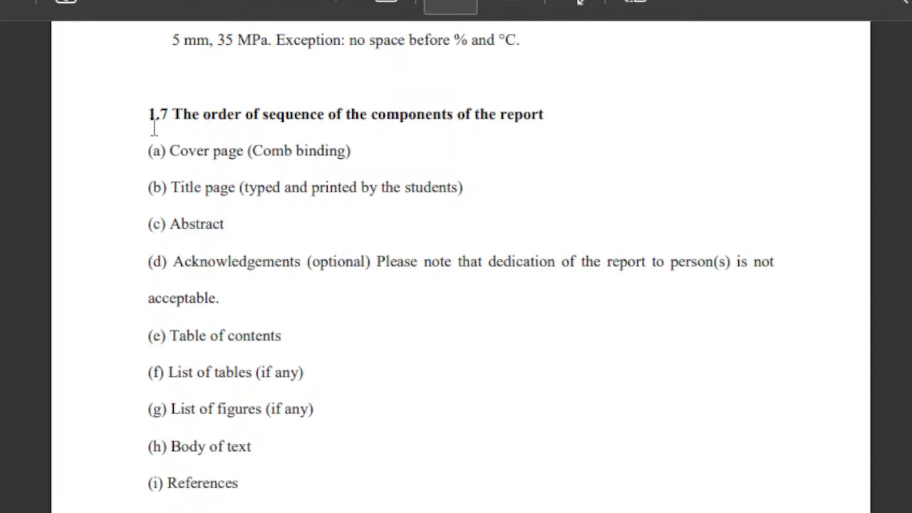
Copy the list of report components (a) to (i) from section 1.7 of the guidelines and paste it into the blank Word document
{"action": "left_click_drag", "start_coordinate": [150, 146], "coordinate": [317, 417]}
{"action": "key", "text": "ctrl+c"}
{"action": "left_click_drag", "start_coordinate": [331, 476], "coordinate": [285, 489]}
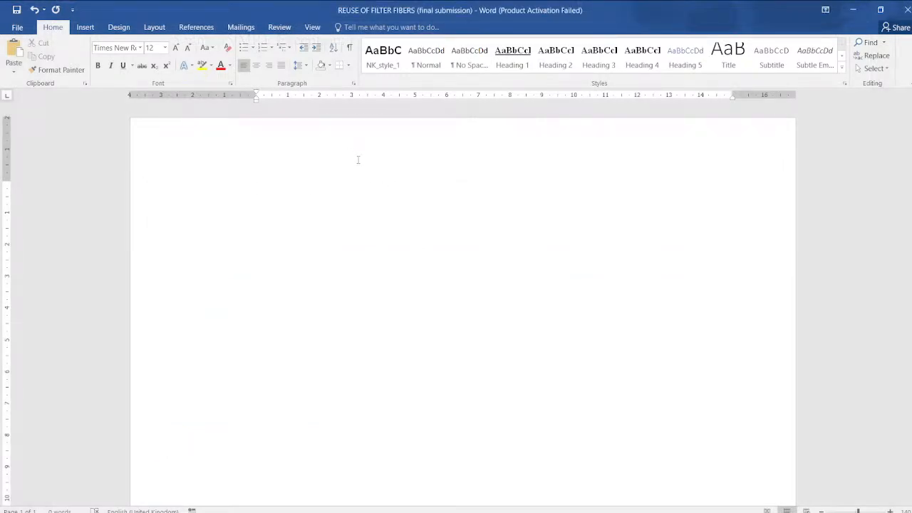
{"action": "key", "text": "ctrl+v"}
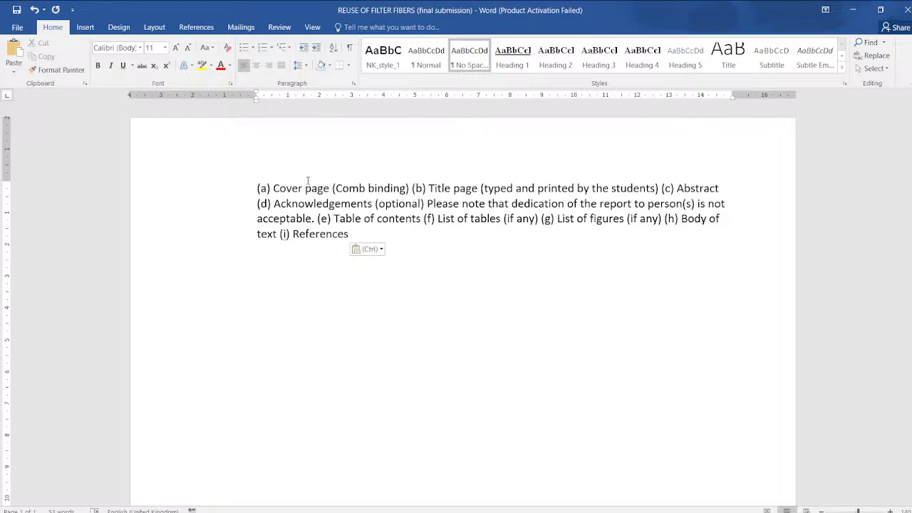
Delete the pasted cover page and title page entries up to "(c)", and insert five blank lines above "Abstract"
{"action": "left_click", "coordinate": [327, 188]}
{"action": "left_click_drag", "start_coordinate": [453, 189], "coordinate": [256, 189]}
{"action": "left_click", "coordinate": [482, 188]}
{"action": "left_click_drag", "start_coordinate": [675, 188], "coordinate": [255, 187]}
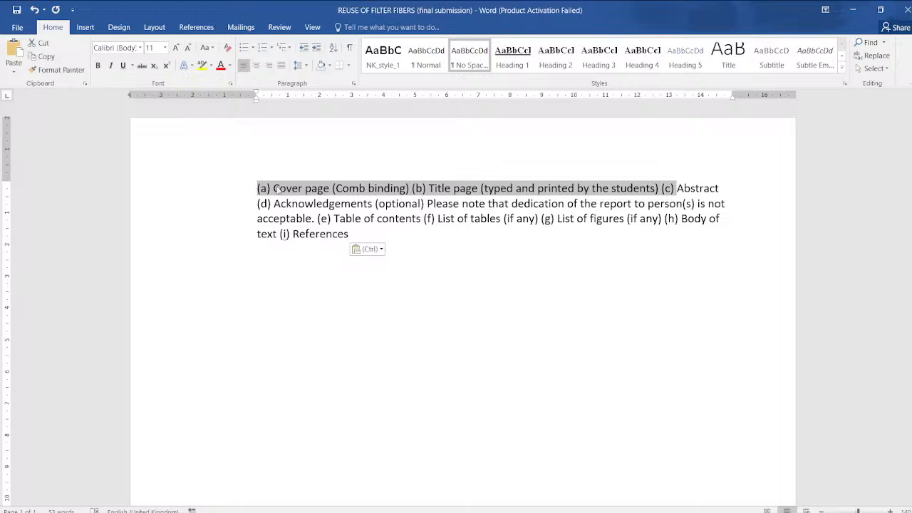
{"action": "key", "text": "Delete"}
{"action": "key", "text": "Return"}
{"action": "key", "text": "Return"}
{"action": "key", "text": "Return"}
{"action": "key", "text": "Return"}
{"action": "key", "text": "Return"}
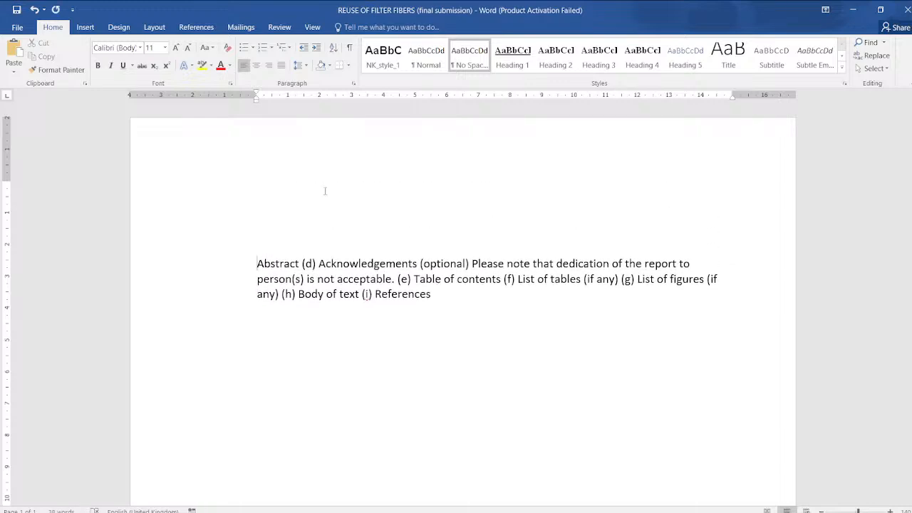
Enter the heading "ABSTRACT" on the first line of the document
{"action": "left_click", "coordinate": [306, 148]}
{"action": "type", "text": "AB"}
{"action": "type", "text": "STRCAT"}
{"action": "key", "text": "BackSpace"}
{"action": "key", "text": "BackSpace"}
{"action": "key", "text": "BackSpace"}
{"action": "type", "text": "ACT"}
Set all the text in the document to Times New Roman, size 12
{"action": "key", "text": "ctrl+a"}
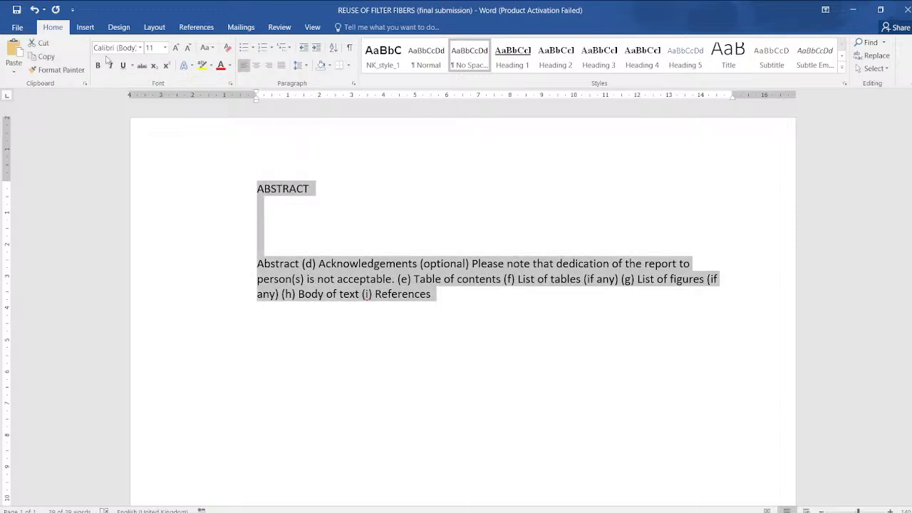
{"action": "left_click", "coordinate": [156, 45]}
{"action": "type", "text": "12"}
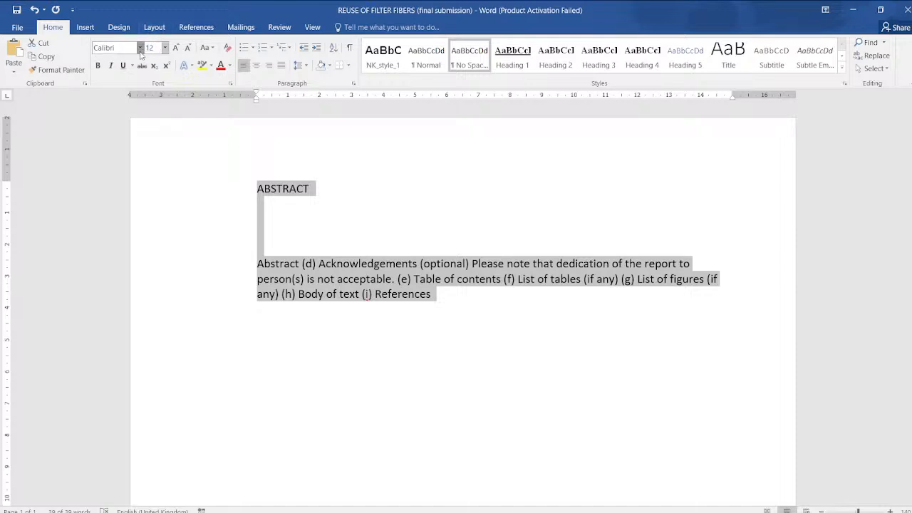
{"action": "key", "text": "Return"}
{"action": "left_click", "coordinate": [132, 47]}
{"action": "type", "text": "Times New Roman"}
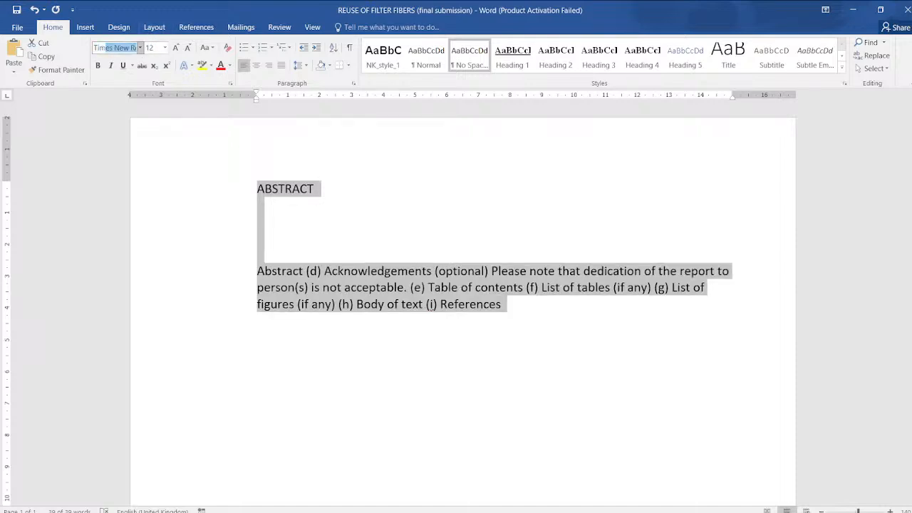
{"action": "key", "text": "Return"}
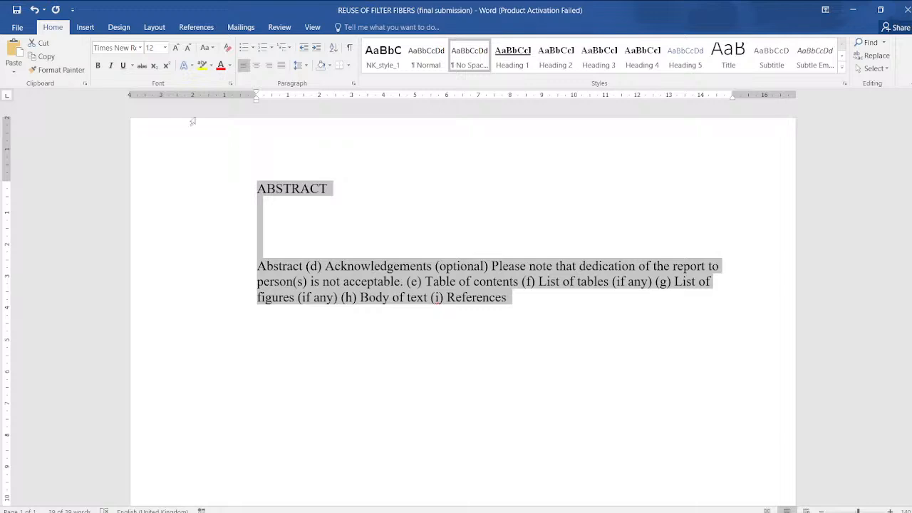
{"action": "left_click", "coordinate": [340, 221]}
Insert blank lines below the ABSTRACT heading until the pasted component list moves onto the second page
{"action": "left_click", "coordinate": [343, 151]}
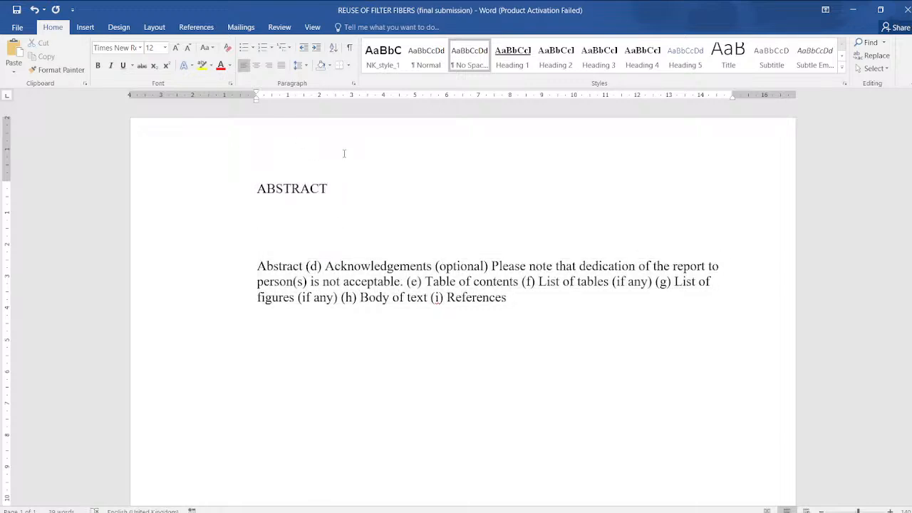
{"action": "key", "text": "Return"}
{"action": "key", "text": "Return"}
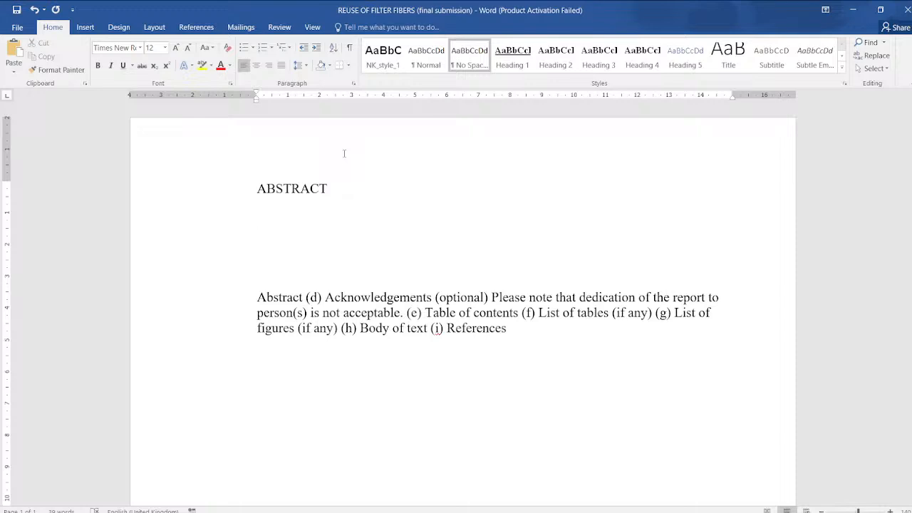
{"action": "key", "text": "Return"}
{"action": "key", "text": "Return"}
{"action": "key", "text": "Return"}
{"action": "key", "text": "Return"}
{"action": "key", "text": "Return"}
{"action": "key", "text": "Return"}
{"action": "key", "text": "Return"}
{"action": "key", "text": "Return"}
{"action": "key", "text": "Return"}
{"action": "key", "text": "Return"}
{"action": "key", "text": "Return"}
{"action": "key", "text": "Return"}
{"action": "key", "text": "Return"}
{"action": "key", "text": "Return"}
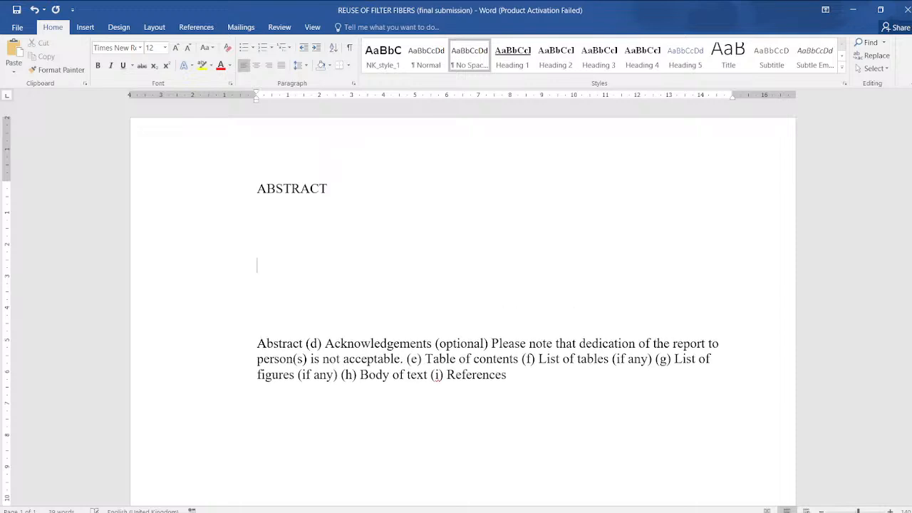
{"action": "scroll", "coordinate": [341, 140], "scroll_direction": "down", "scroll_amount": 3}
{"action": "key", "text": "Return"}
{"action": "key", "text": "Return"}
{"action": "key", "text": "Return"}
{"action": "key", "text": "Return"}
{"action": "key", "text": "Return"}
{"action": "key", "text": "Return"}
{"action": "key", "text": "Return"}
{"action": "key", "text": "Return"}
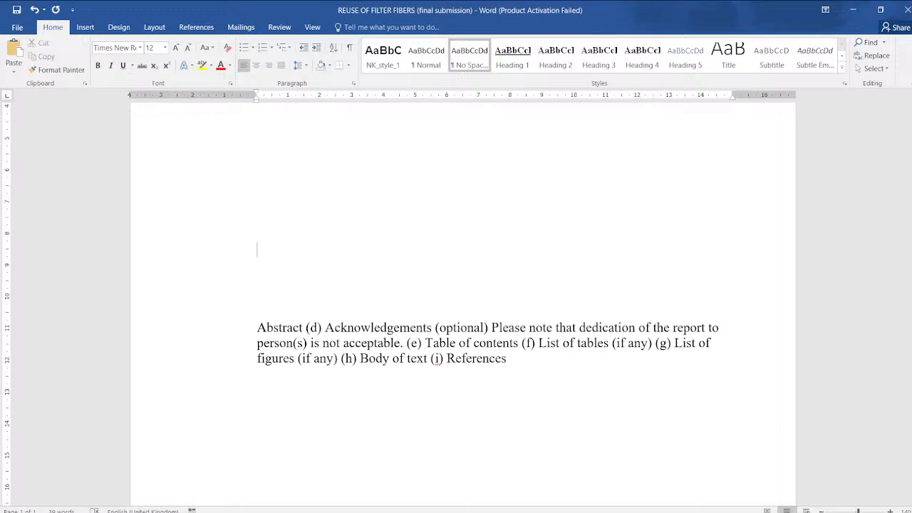
{"action": "scroll", "coordinate": [341, 140], "scroll_direction": "down", "scroll_amount": 5}
{"action": "key", "text": "Return"}
{"action": "key", "text": "Return"}
{"action": "key", "text": "Return"}
{"action": "key", "text": "Return"}
{"action": "key", "text": "Return"}
{"action": "key", "text": "Return"}
{"action": "key", "text": "Return"}
{"action": "key", "text": "Return"}
{"action": "key", "text": "Return"}
{"action": "key", "text": "Return"}
{"action": "key", "text": "Return"}
{"action": "key", "text": "Return"}
{"action": "key", "text": "Return"}
{"action": "key", "text": "Return"}
{"action": "key", "text": "Return"}
{"action": "key", "text": "Return"}
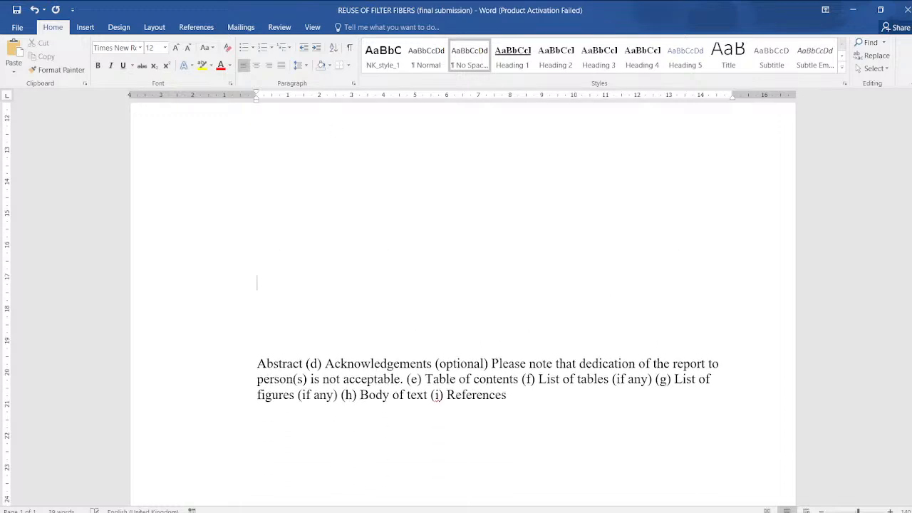
{"action": "scroll", "coordinate": [456, 299], "scroll_direction": "down", "scroll_amount": 3}
{"action": "key", "text": "Return"}
{"action": "key", "text": "Return"}
{"action": "key", "text": "Return"}
{"action": "key", "text": "Return"}
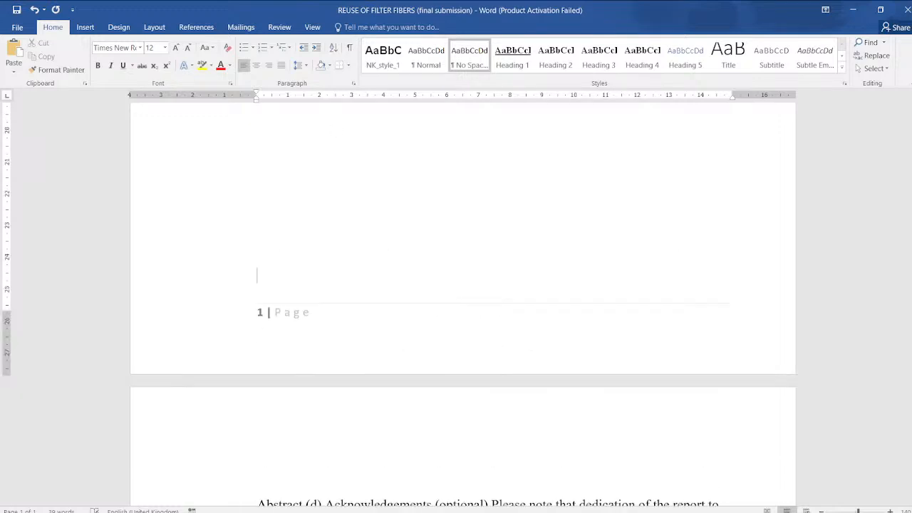
{"action": "scroll", "coordinate": [456, 299], "scroll_direction": "down", "scroll_amount": 3}
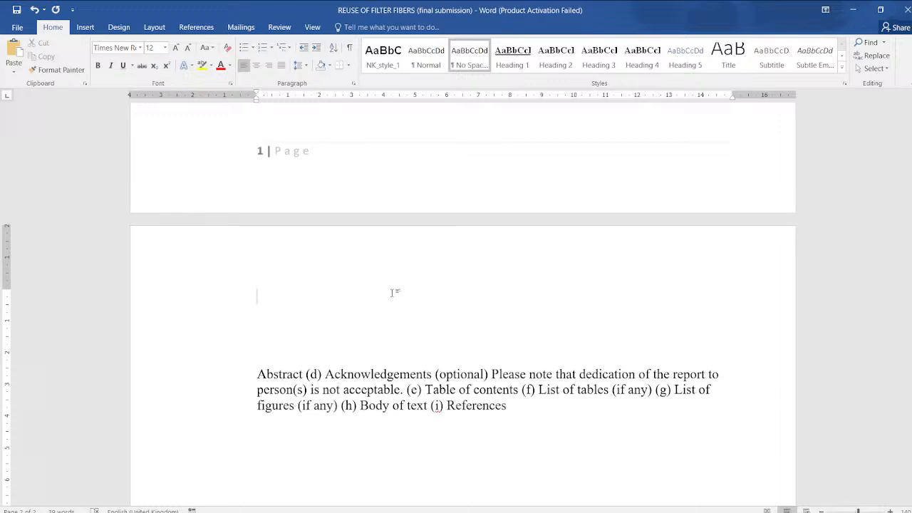
Enter the heading "ACKNOWLEDGEMENTS" at the start of the second page
{"action": "type", "text": "ACKNOWLEDGEMN"}
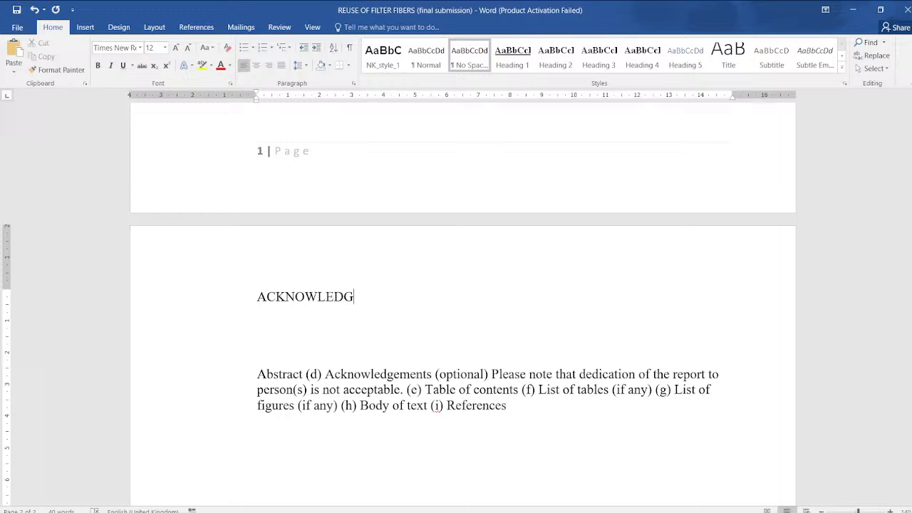
{"action": "key", "text": "BackSpace"}
{"action": "type", "text": "ENTS"}
Insert blank lines below the ACKNOWLEDGEMENTS heading until the insertion point and the component list are on the third page
{"action": "key", "text": "Return"}
{"action": "key", "text": "Return"}
{"action": "key", "text": "Return"}
{"action": "key", "text": "Return"}
{"action": "key", "text": "Return"}
{"action": "key", "text": "Return"}
{"action": "key", "text": "Return"}
{"action": "key", "text": "Return"}
{"action": "key", "text": "Return"}
{"action": "key", "text": "Return"}
{"action": "key", "text": "Return"}
{"action": "key", "text": "Return"}
{"action": "key", "text": "Return"}
{"action": "key", "text": "Return"}
{"action": "key", "text": "Return"}
{"action": "key", "text": "Return"}
{"action": "key", "text": "Return"}
{"action": "key", "text": "Return"}
{"action": "key", "text": "Return"}
{"action": "key", "text": "Return"}
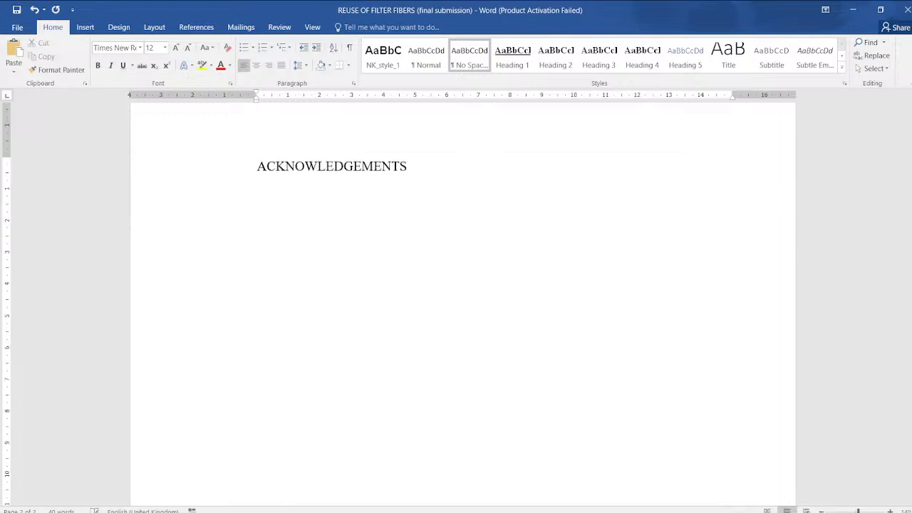
{"action": "key", "text": "Return"}
{"action": "key", "text": "Return"}
{"action": "key", "text": "Return"}
{"action": "scroll", "coordinate": [441, 211], "scroll_direction": "down", "scroll_amount": 8}
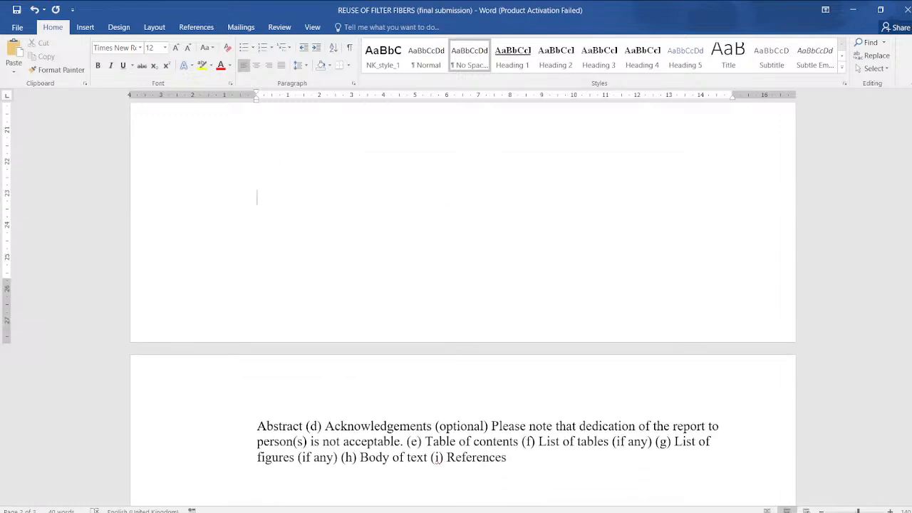
{"action": "key", "text": "Return"}
{"action": "key", "text": "Return"}
{"action": "key", "text": "Return"}
{"action": "key", "text": "Return"}
{"action": "key", "text": "Return"}
{"action": "key", "text": "Return"}
{"action": "scroll", "coordinate": [414, 222], "scroll_direction": "down", "scroll_amount": 4}
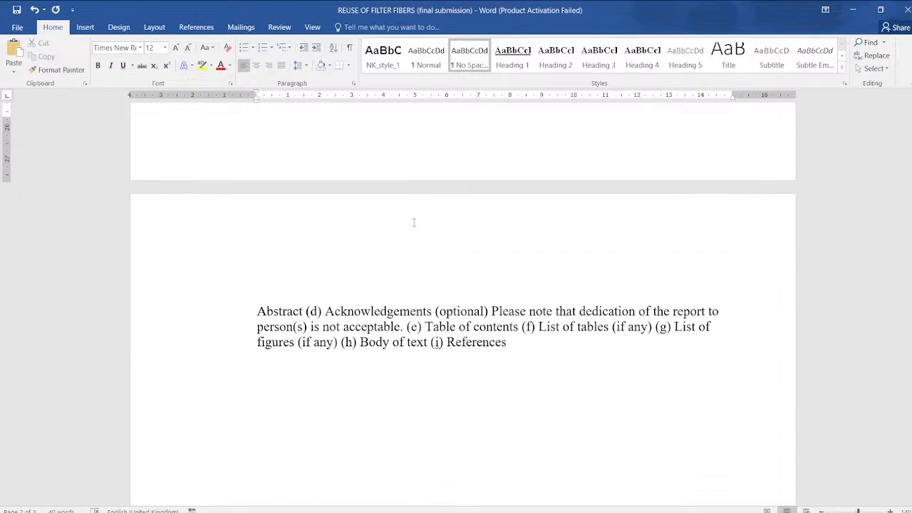
{"action": "key", "text": "Return"}
{"action": "key", "text": "Return"}
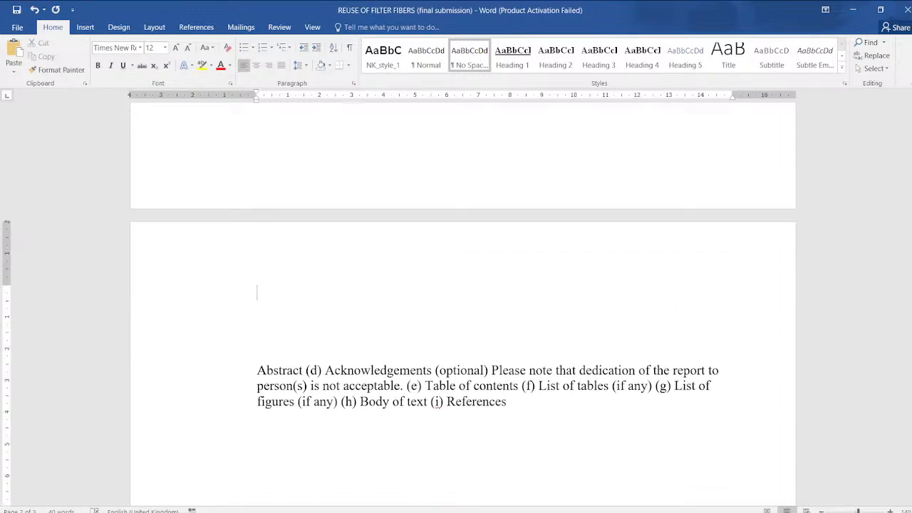
Enter the heading "TABLE OF CONTENTS" at the start of the third page and add blank lines beneath it
{"action": "type", "text": "TABLE OF CONTEN"}
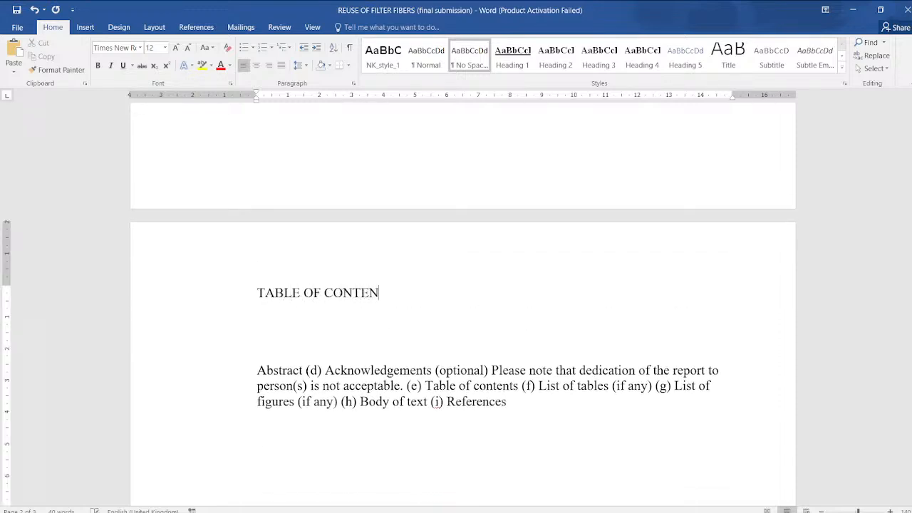
{"action": "type", "text": "TS"}
{"action": "key", "text": "Return"}
{"action": "key", "text": "Return"}
{"action": "key", "text": "Return"}
{"action": "key", "text": "Return"}
{"action": "key", "text": "Return"}
{"action": "key", "text": "Return"}
{"action": "key", "text": "Return"}
{"action": "key", "text": "Return"}
{"action": "key", "text": "Return"}
{"action": "key", "text": "Return"}
{"action": "key", "text": "Return"}
{"action": "key", "text": "Return"}
{"action": "key", "text": "Return"}
{"action": "key", "text": "Return"}
{"action": "key", "text": "Return"}
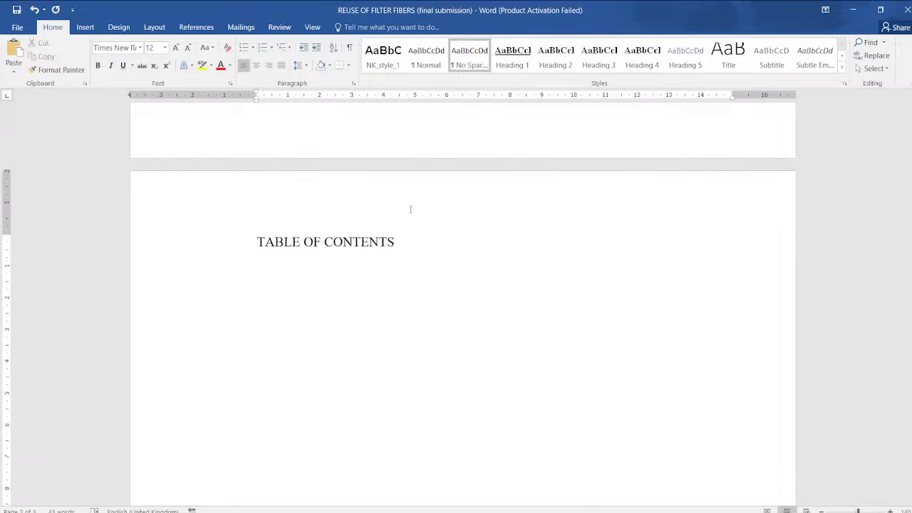
Review the heading pages from the acknowledgements through the table of contents down to the remaining component list
{"action": "scroll", "coordinate": [365, 299], "scroll_direction": "up", "scroll_amount": 3}
{"action": "scroll", "coordinate": [365, 299], "scroll_direction": "up", "scroll_amount": 3}
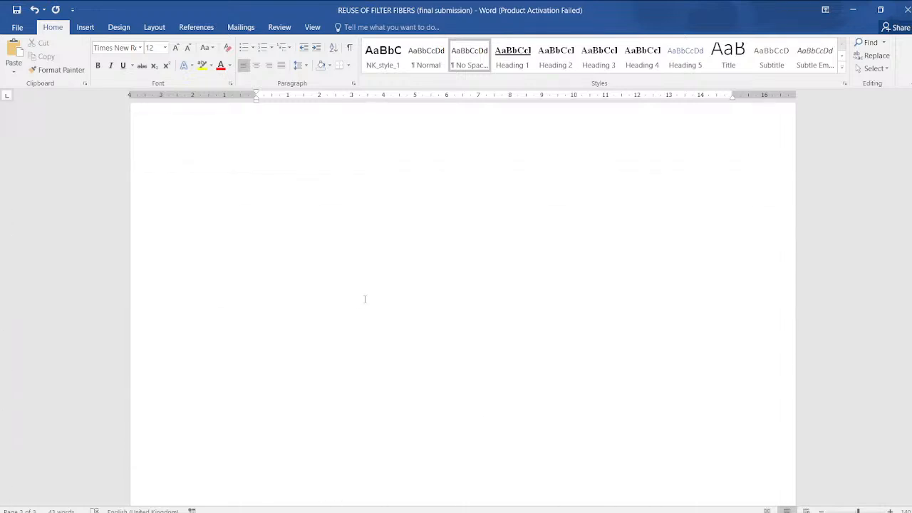
{"action": "scroll", "coordinate": [364, 299], "scroll_direction": "up", "scroll_amount": 5}
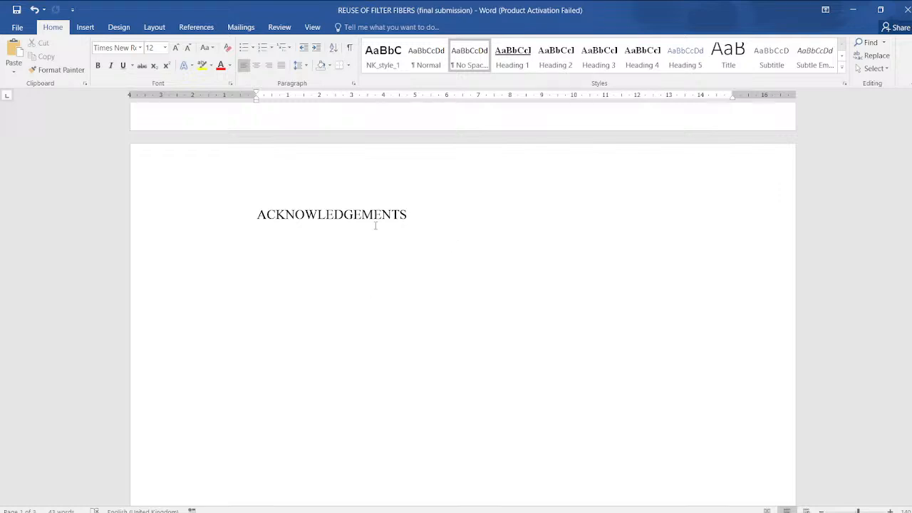
{"action": "left_click", "coordinate": [352, 215]}
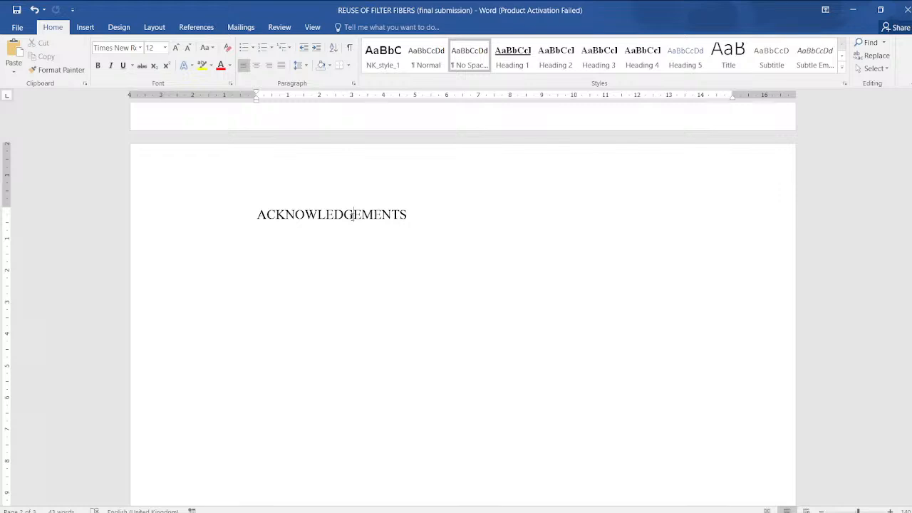
{"action": "scroll", "coordinate": [352, 216], "scroll_direction": "down", "scroll_amount": 10}
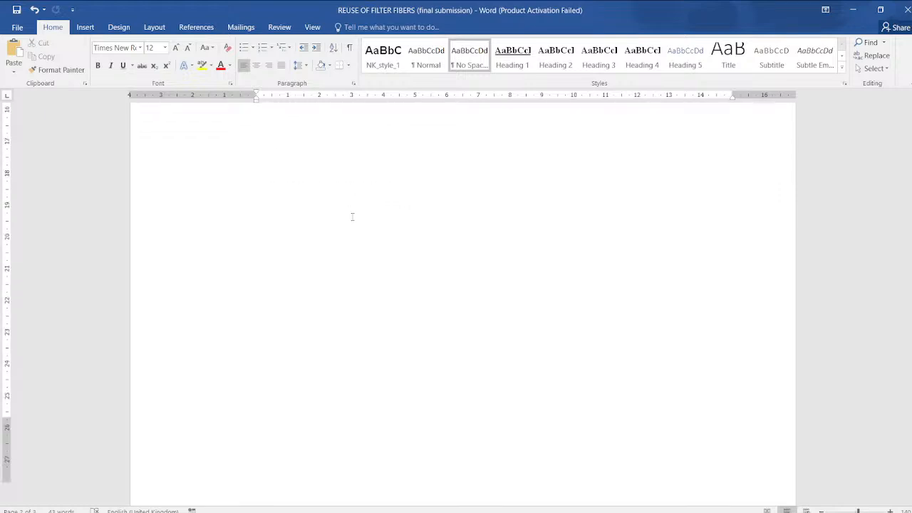
{"action": "scroll", "coordinate": [352, 216], "scroll_direction": "down", "scroll_amount": 6}
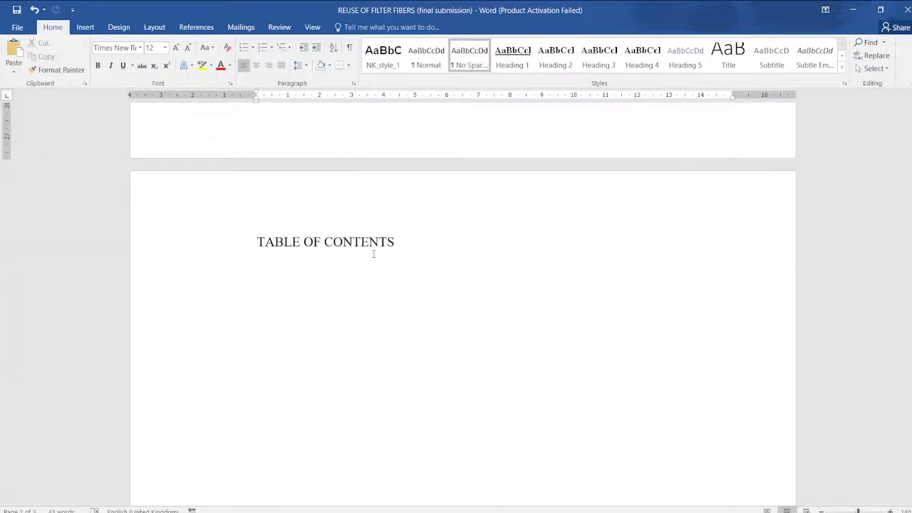
{"action": "scroll", "coordinate": [397, 210], "scroll_direction": "down", "scroll_amount": 6}
{"action": "scroll", "coordinate": [401, 178], "scroll_direction": "up", "scroll_amount": 2}
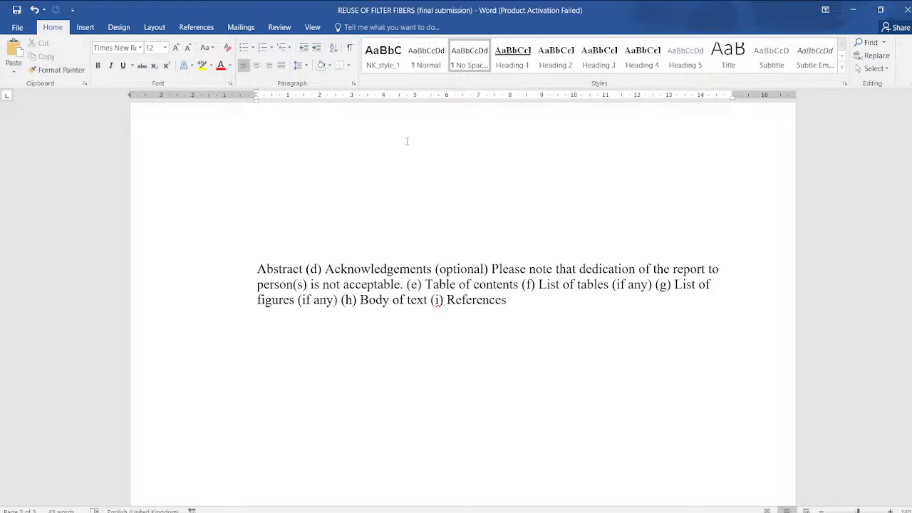
Insert blank lines below the TABLE OF CONTENTS heading until the insertion point and the component list are on the fourth page
{"action": "left_click", "coordinate": [407, 142]}
{"action": "key", "text": "Return"}
{"action": "key", "text": "Return"}
{"action": "key", "text": "Return"}
{"action": "key", "text": "Return"}
{"action": "key", "text": "Return"}
{"action": "key", "text": "Return"}
{"action": "key", "text": "Return"}
{"action": "key", "text": "Return"}
{"action": "key", "text": "Return"}
{"action": "key", "text": "Return"}
{"action": "key", "text": "Return"}
{"action": "key", "text": "Return"}
{"action": "key", "text": "Return"}
{"action": "key", "text": "Return"}
{"action": "key", "text": "Return"}
{"action": "key", "text": "Return"}
{"action": "key", "text": "Return"}
{"action": "key", "text": "Return"}
{"action": "key", "text": "Return"}
{"action": "key", "text": "Return"}
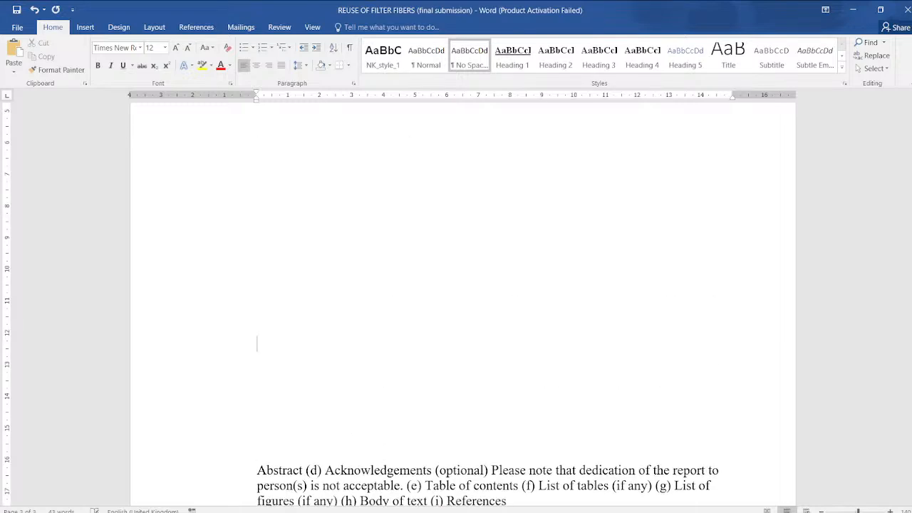
{"action": "key", "text": "Return"}
{"action": "key", "text": "Return"}
{"action": "key", "text": "Return"}
{"action": "key", "text": "Return"}
{"action": "key", "text": "Return"}
{"action": "key", "text": "Return"}
{"action": "key", "text": "Return"}
{"action": "key", "text": "Return"}
{"action": "key", "text": "Return"}
{"action": "key", "text": "Return"}
{"action": "key", "text": "Return"}
{"action": "key", "text": "Return"}
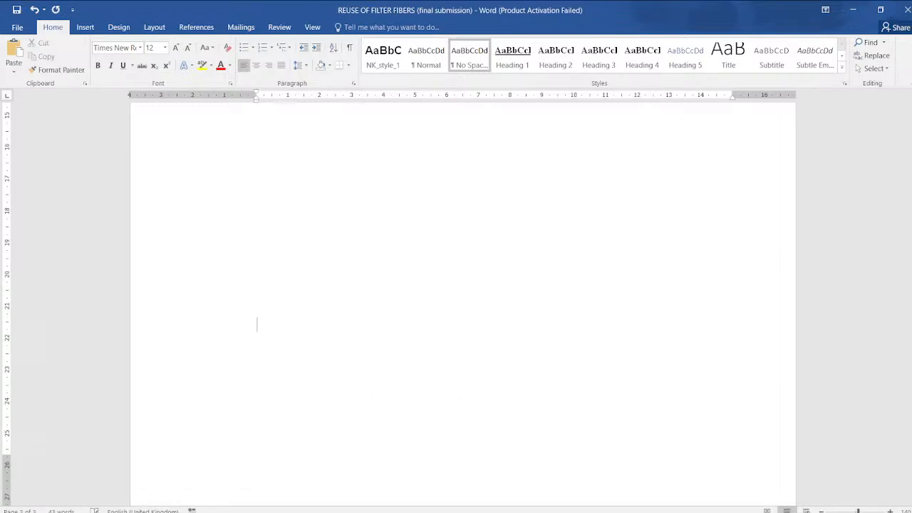
{"action": "key", "text": "Return"}
{"action": "key", "text": "Return"}
{"action": "key", "text": "Return"}
{"action": "key", "text": "Return"}
{"action": "key", "text": "Return"}
{"action": "key", "text": "Return"}
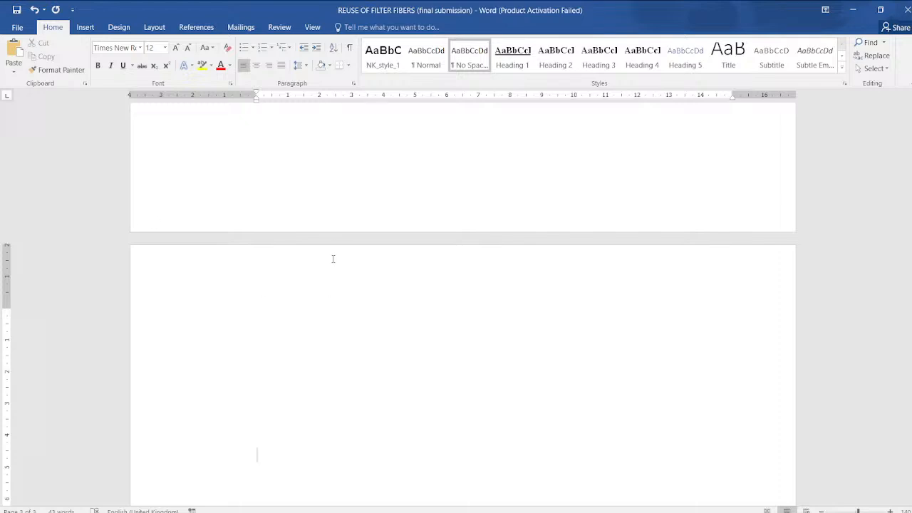
{"action": "key", "text": "Return"}
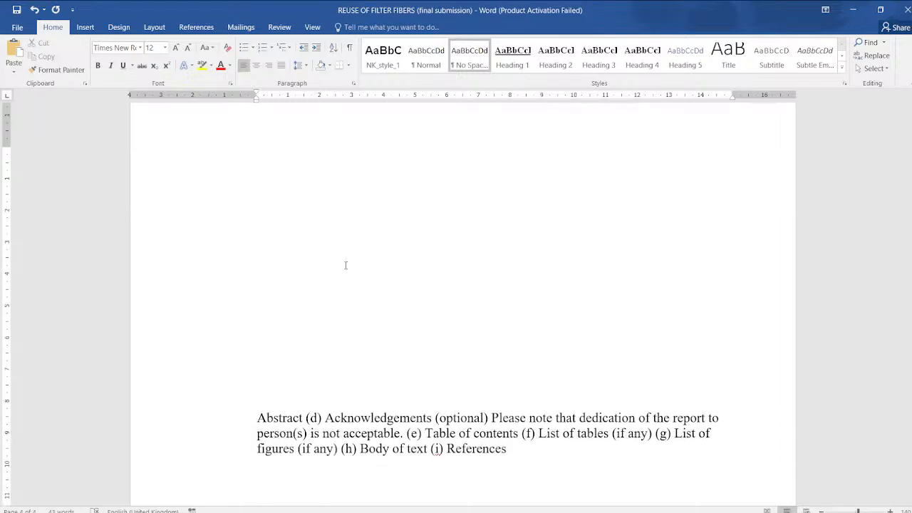
Enter the heading "LIST OF TABLES" at the start of the fourth page and move the following content to the fifth page
{"action": "type", "text": "LI"}
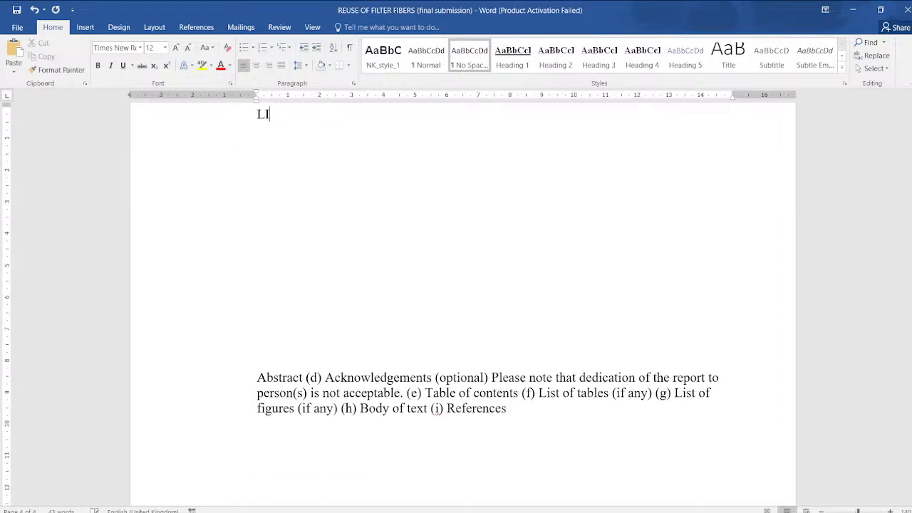
{"action": "type", "text": "ST OF TABLES"}
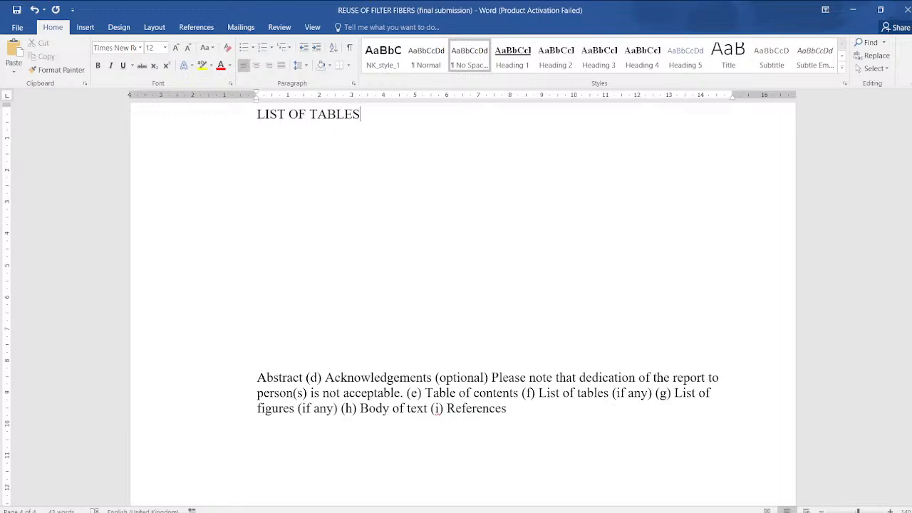
{"action": "scroll", "coordinate": [346, 265], "scroll_direction": "down", "scroll_amount": 6}
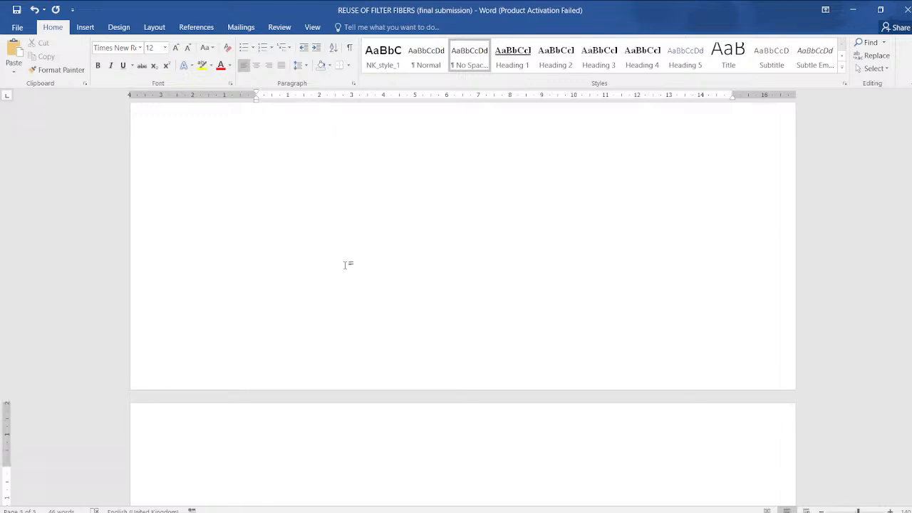
Enter the heading "LIST OF FIGURES" on the fifth page and start the sixth page beneath it
{"action": "type", "text": "LIST OF FIGURES"}
{"action": "scroll", "coordinate": [468, 279], "scroll_direction": "up", "scroll_amount": 10}
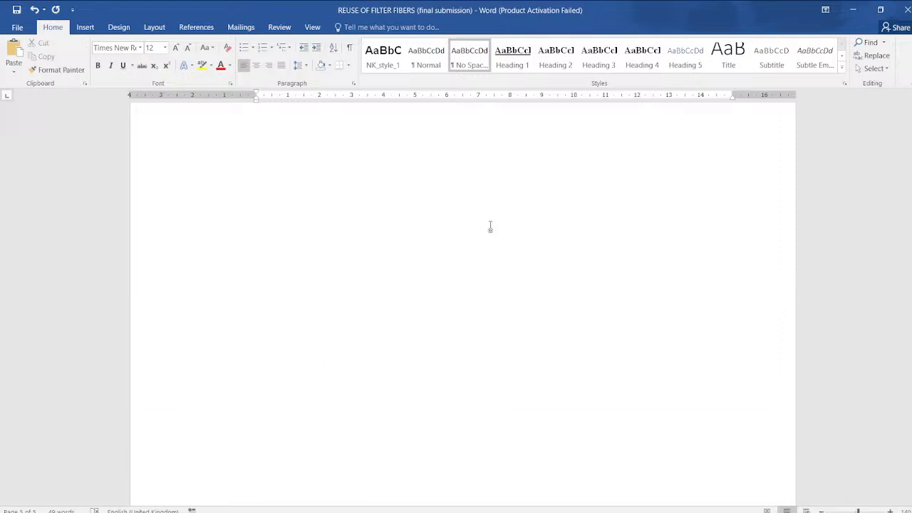
{"action": "scroll", "coordinate": [417, 411], "scroll_direction": "up", "scroll_amount": 12}
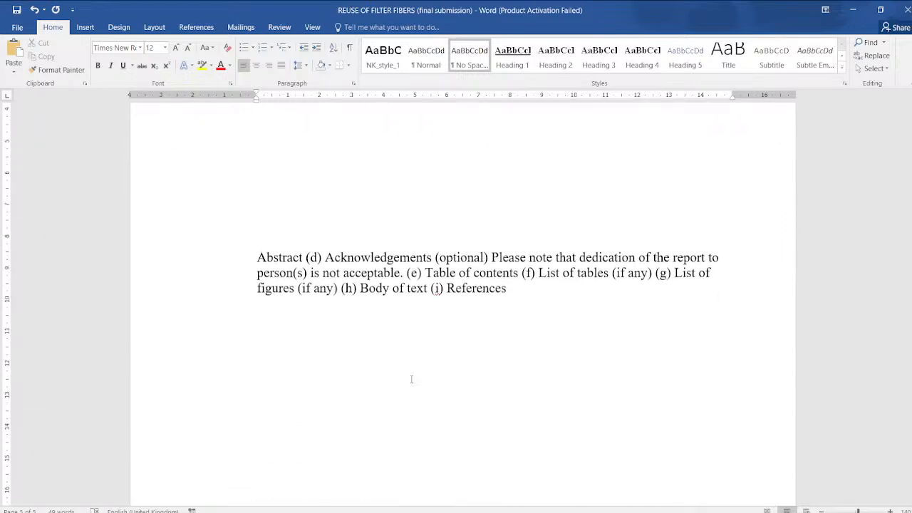
{"action": "scroll", "coordinate": [411, 379], "scroll_direction": "down", "scroll_amount": 5}
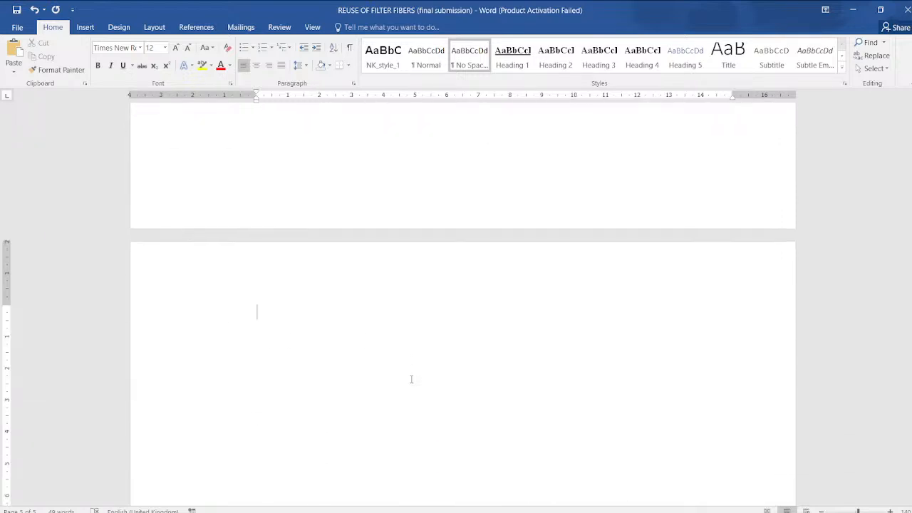
Enter the heading "INTRODUCTION" at the start of the sixth page and start a new page after it
{"action": "type", "text": "INTRODUCTION"}
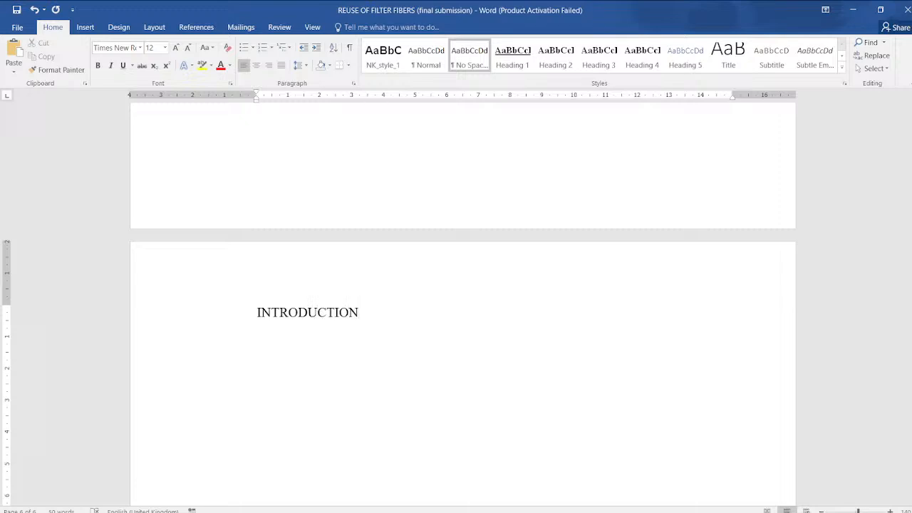
{"action": "key", "text": "Return"}
{"action": "key", "text": "ctrl+Return"}
{"action": "scroll", "coordinate": [411, 379], "scroll_direction": "down", "scroll_amount": 2}
{"action": "scroll", "coordinate": [396, 367], "scroll_direction": "down", "scroll_amount": 3}
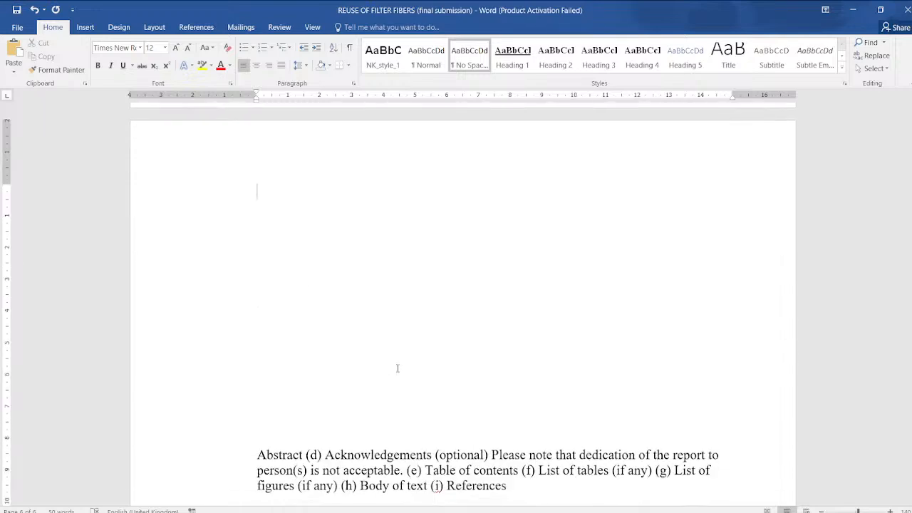
{"action": "scroll", "coordinate": [397, 367], "scroll_direction": "down", "scroll_amount": 2}
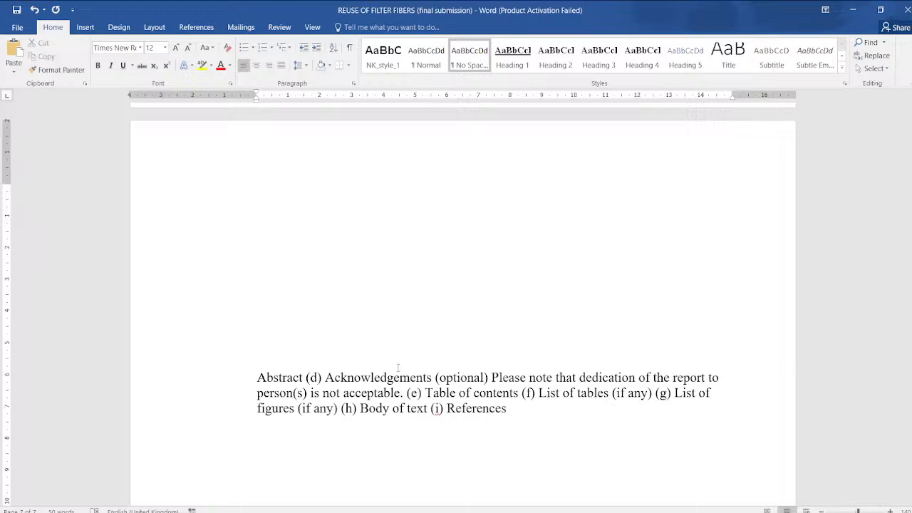
Enter the heading "LITERATURE REVIEW" on the seventh page and start a new page after it
{"action": "type", "text": "LITERATURE"}
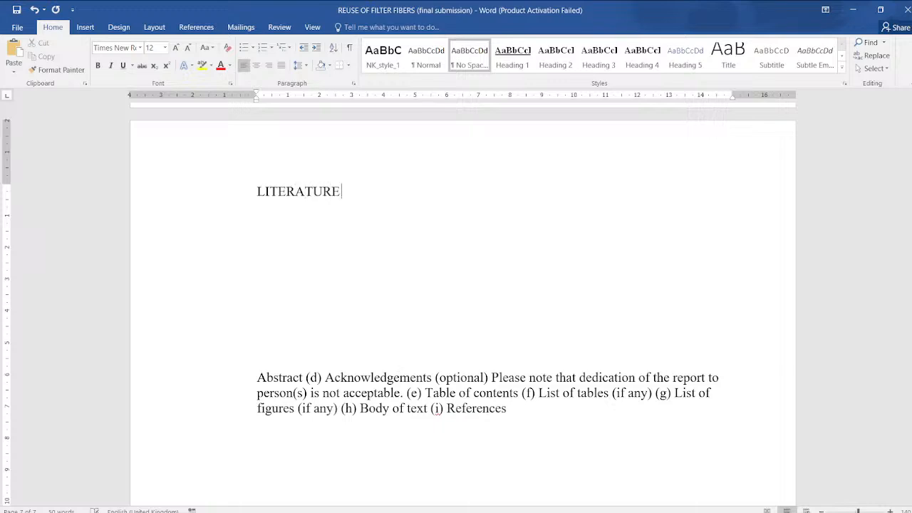
{"action": "type", "text": " REVIEW"}
{"action": "key", "text": "ctrl+Return"}
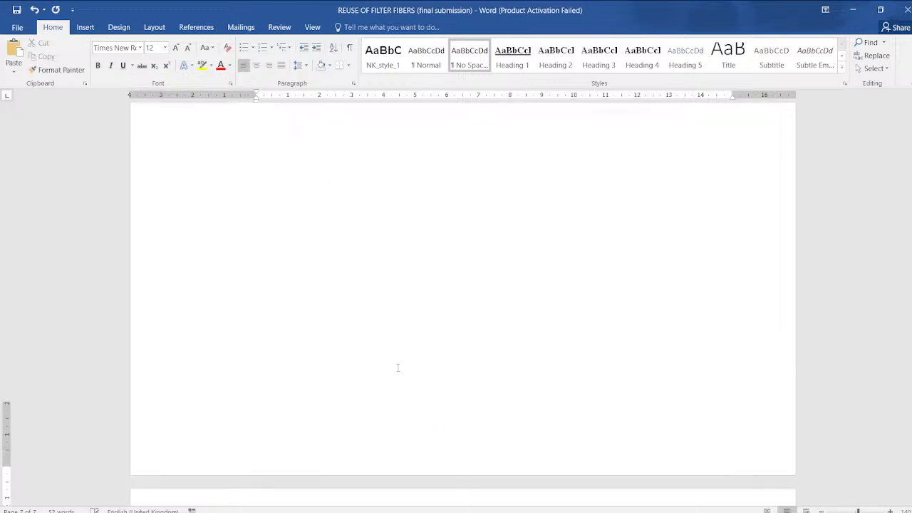
Enter the headings "METHODOLOGY" and "RESULTS AND DISCUSSION" on the eighth and ninth pages, each followed by a new page
{"action": "type", "text": "METHODO"}
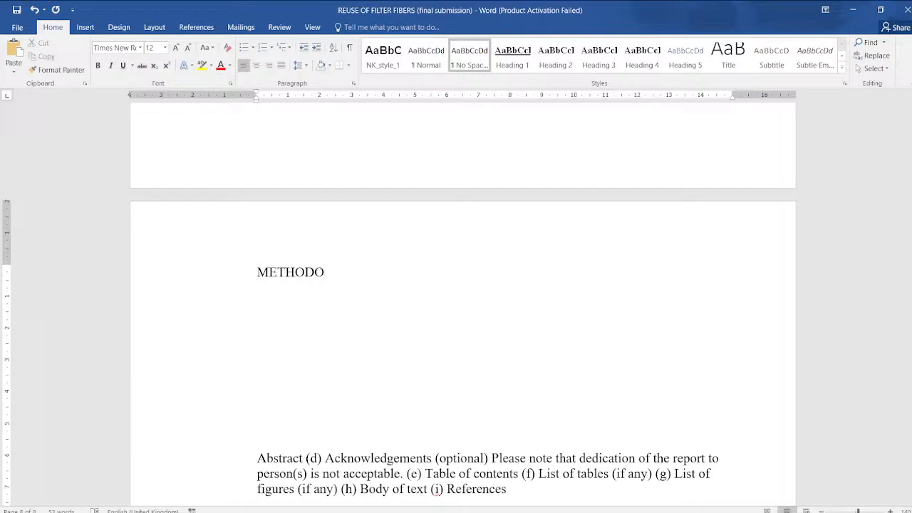
{"action": "type", "text": "LOGY"}
{"action": "key", "text": "Return"}
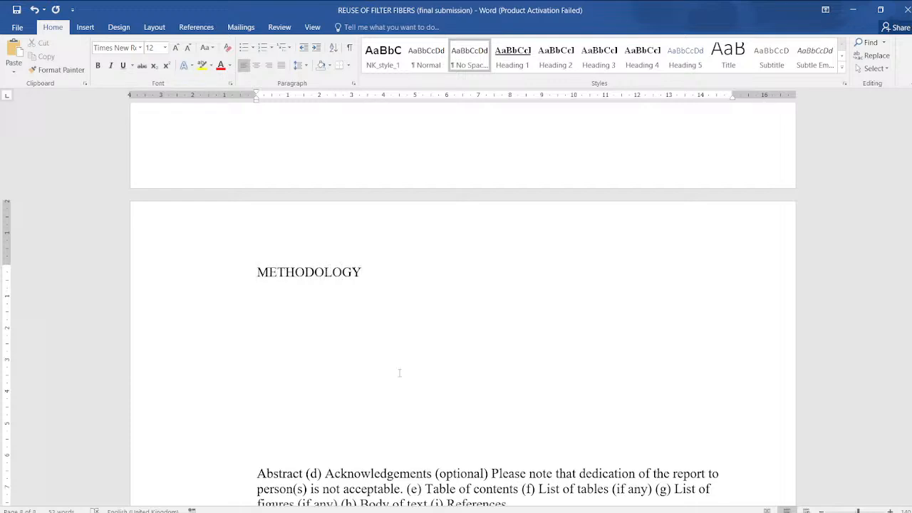
{"action": "key", "text": "ctrl+Return"}
{"action": "scroll", "coordinate": [396, 373], "scroll_direction": "down", "scroll_amount": 4}
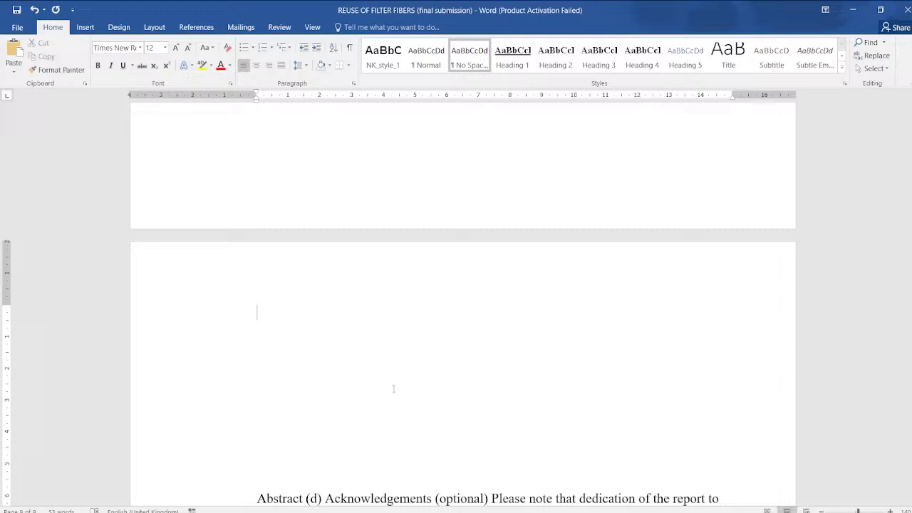
{"action": "type", "text": "RESULTS AND DISCUSSION"}
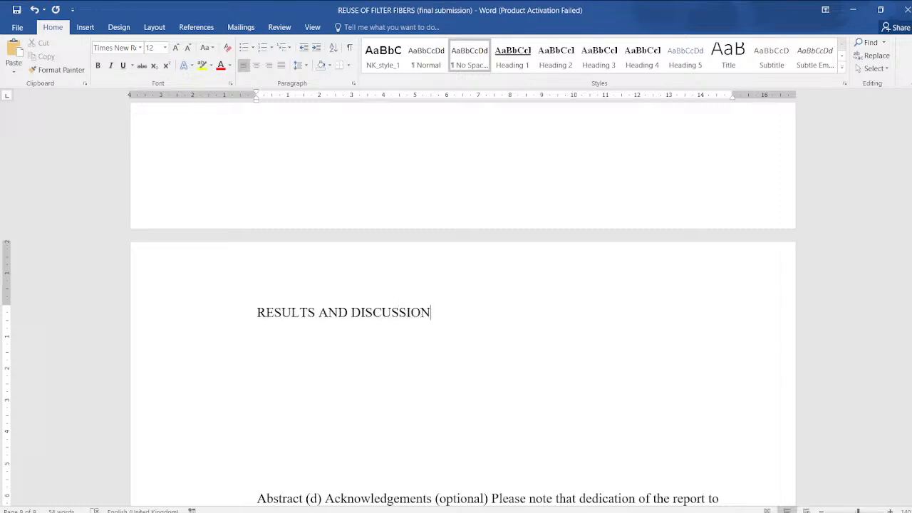
{"action": "key", "text": "ctrl+Return"}
Enter the heading "CONCLUSION" on the tenth page and "REFERENCES" on the eleventh page
{"action": "type", "text": "CONC"}
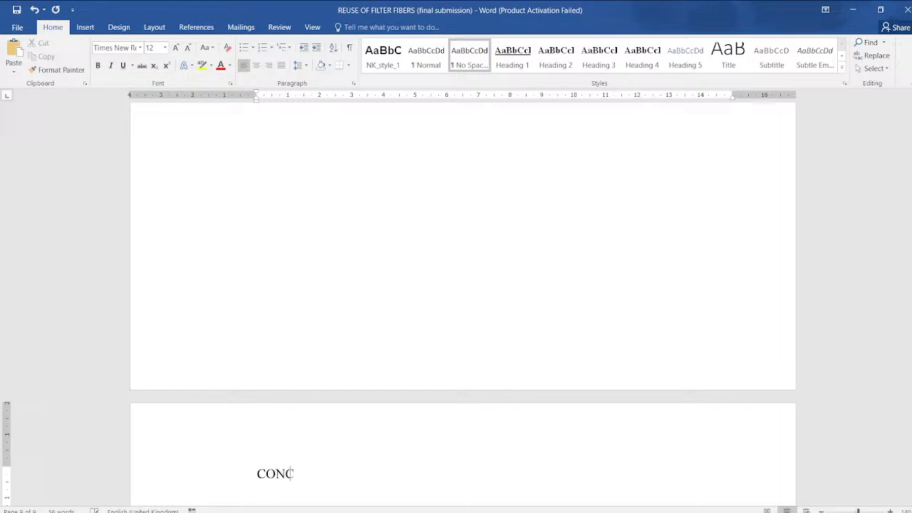
{"action": "type", "text": "LUSION"}
{"action": "key", "text": "ctrl+z"}
{"action": "scroll", "coordinate": [397, 391], "scroll_direction": "down", "scroll_amount": 5}
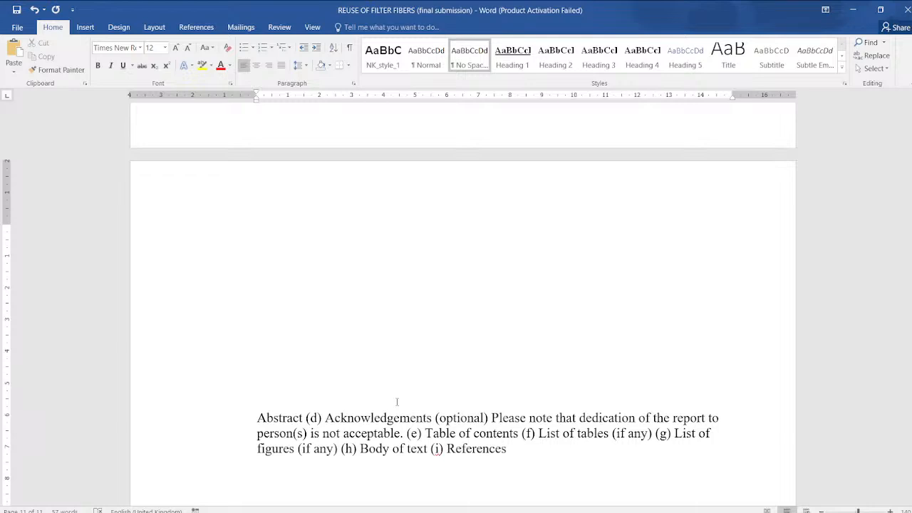
{"action": "type", "text": "REFERENCES"}
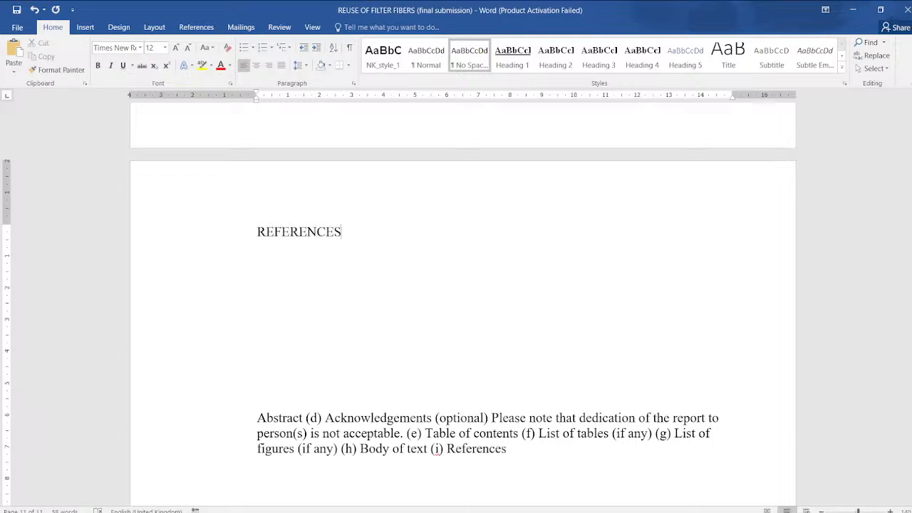
Review the headed pages two side by side, including the table of contents, the lists of tables and figures, and the introduction
{"action": "scroll", "coordinate": [406, 377], "scroll_direction": "up", "scroll_amount": 20}
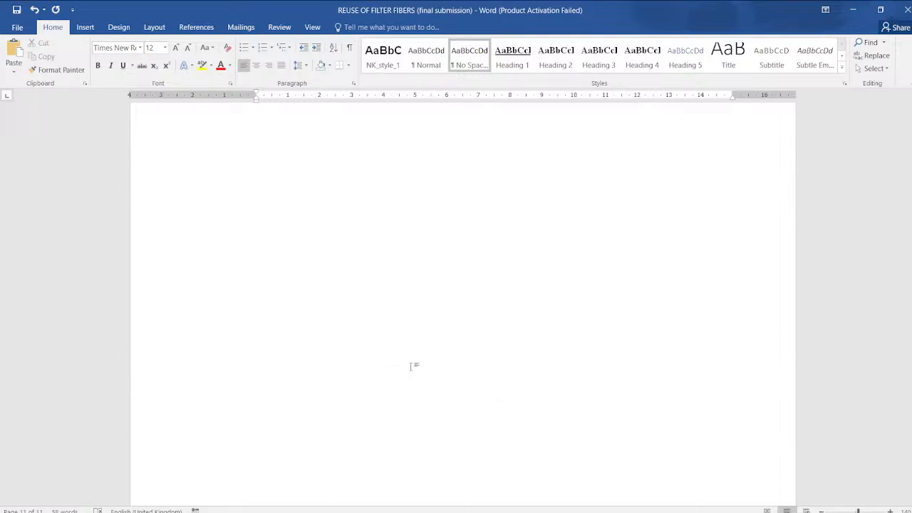
{"action": "scroll", "coordinate": [406, 290], "scroll_direction": "up", "scroll_amount": 15}
{"action": "scroll", "coordinate": [403, 217], "scroll_direction": "down", "scroll_amount": 4}
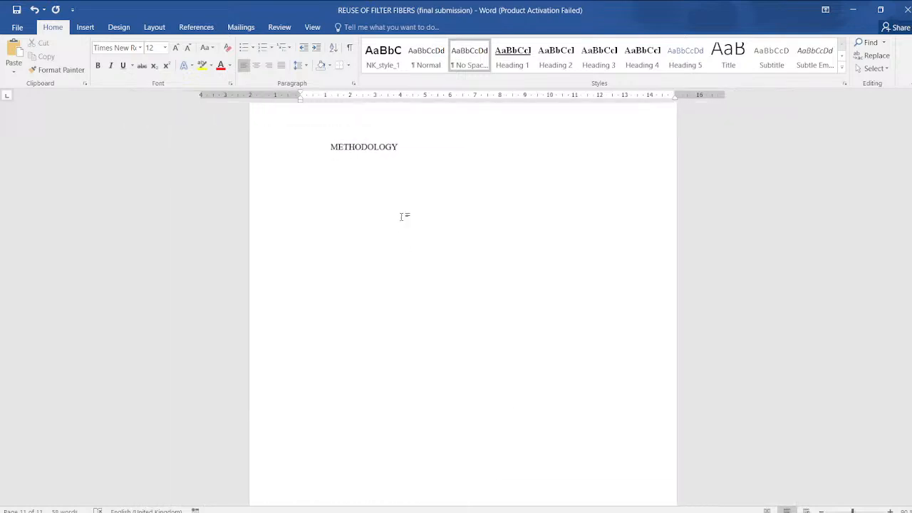
{"action": "scroll", "coordinate": [402, 203], "scroll_direction": "up", "scroll_amount": 10}
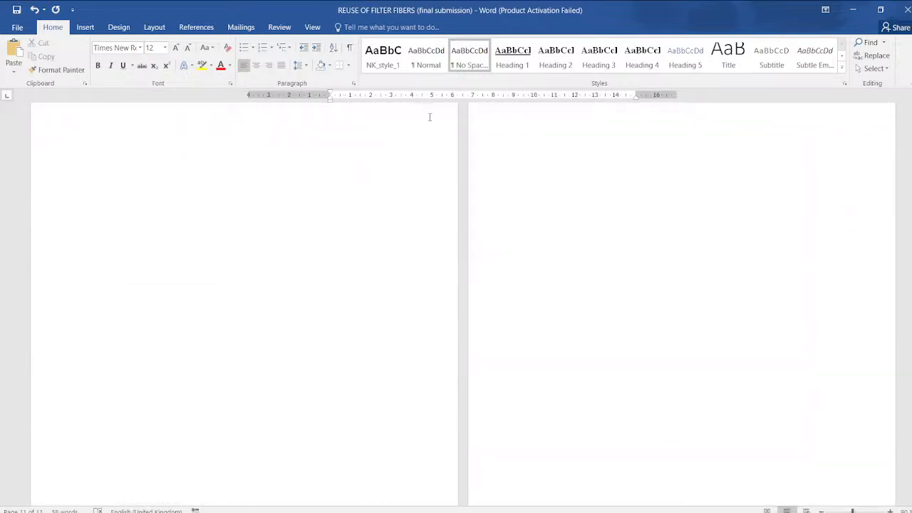
{"action": "left_click", "coordinate": [189, 165]}
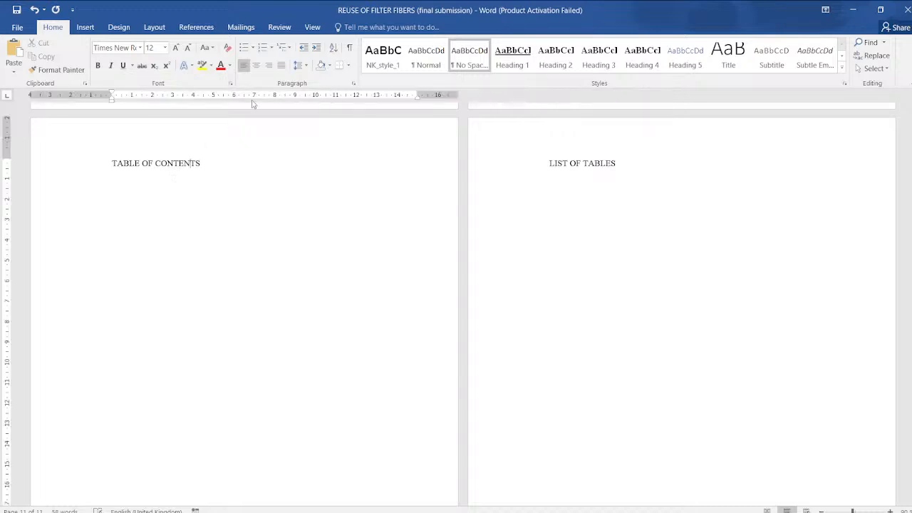
{"action": "left_click", "coordinate": [385, 63]}
{"action": "left_click", "coordinate": [654, 167]}
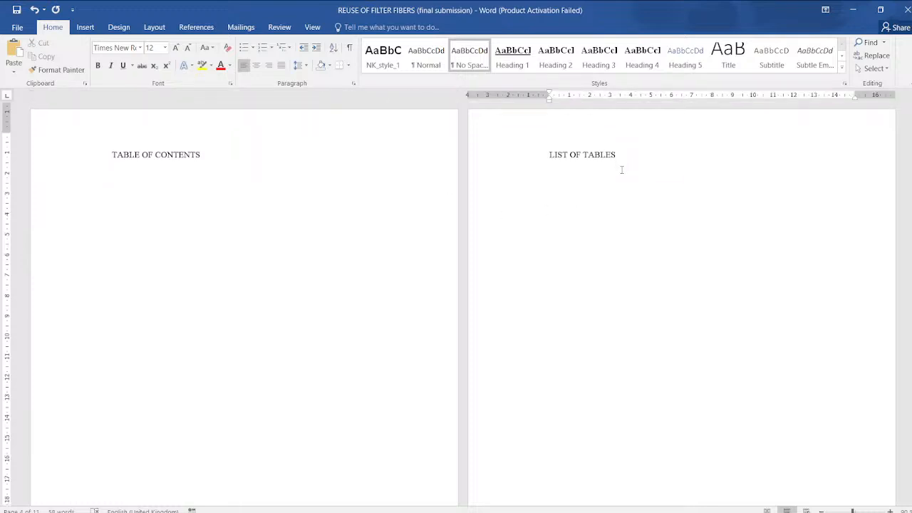
{"action": "scroll", "coordinate": [621, 169], "scroll_direction": "down", "scroll_amount": 8}
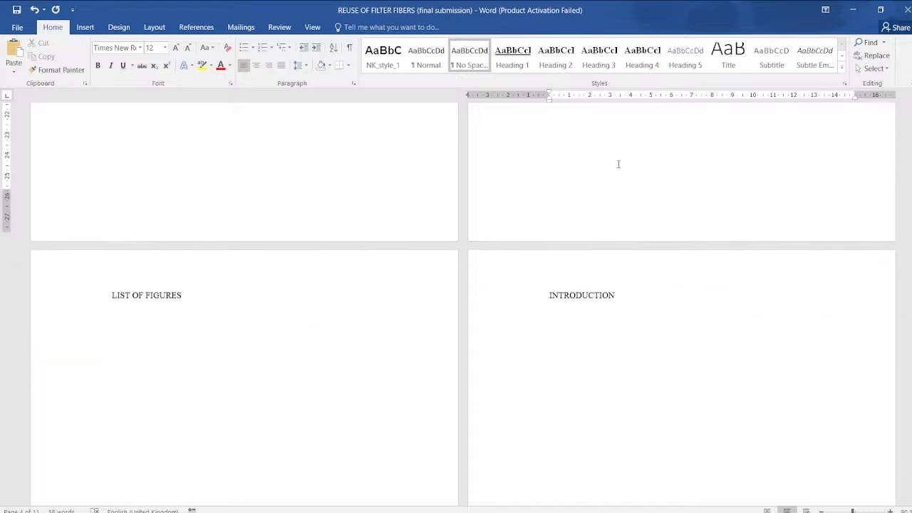
{"action": "left_click", "coordinate": [291, 246]}
{"action": "scroll", "coordinate": [525, 277], "scroll_direction": "down", "scroll_amount": 3}
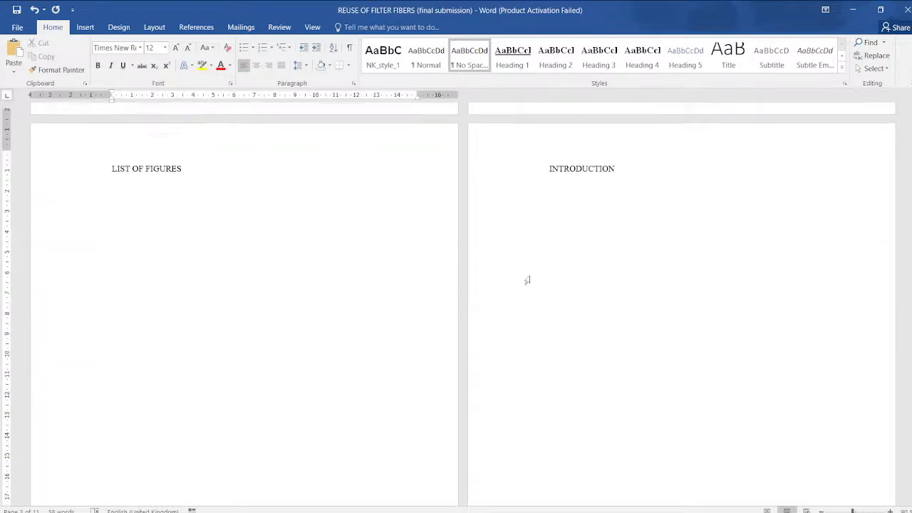
Add the subheading "The Nature of Rubbers Tyres" on a new line below the INTRODUCTION heading
{"action": "left_click", "coordinate": [649, 139]}
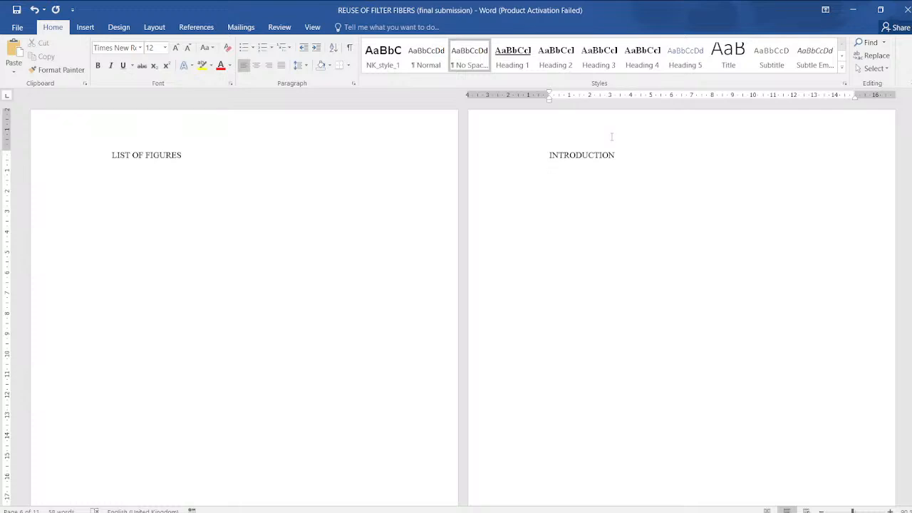
{"action": "type", "text": "The Nature of"}
{"action": "type", "text": "Rubbers Typ"}
Enter a two-line paragraph of meaningless filler text beginning "Dkdkdkgsg lsdghsol sjs" below the new subheading in the introduction
{"action": "type", "text": "Dkdkdkgsg lsdghsol sjs"}
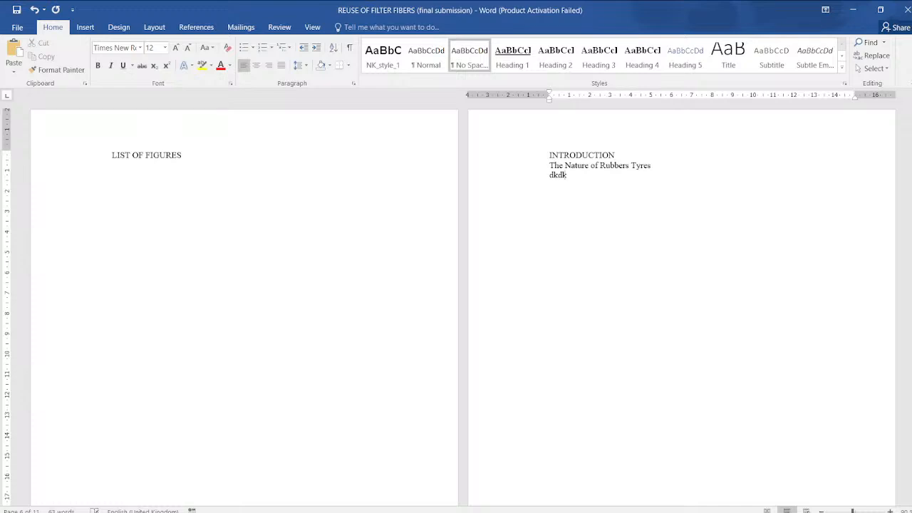
{"action": "type", "text": " ojgnweg"}
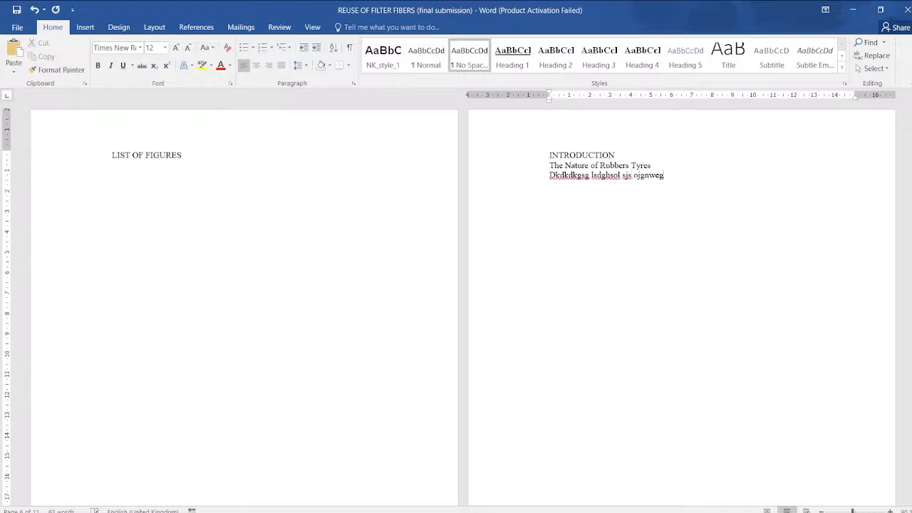
{"action": "type", "text": "oiwe oiweniw owejgweoginsljn sldnglsdjgnsdl"}
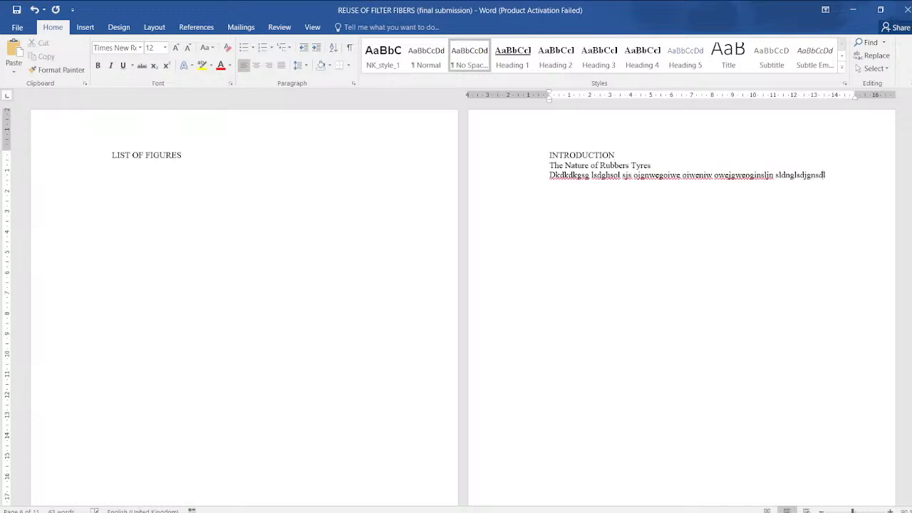
{"action": "type", "text": "ngsdlngs lsdgnsdlngd slkgn sdlng"}
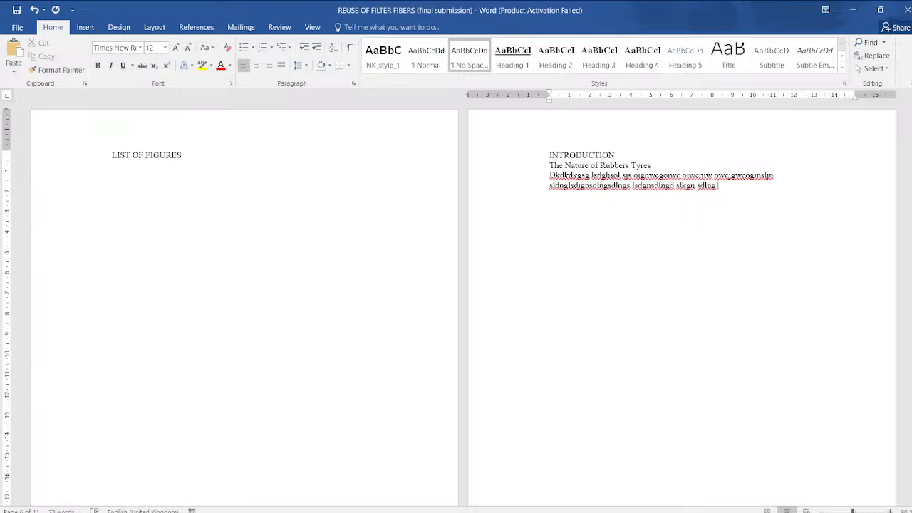
{"action": "left_click", "coordinate": [808, 290]}
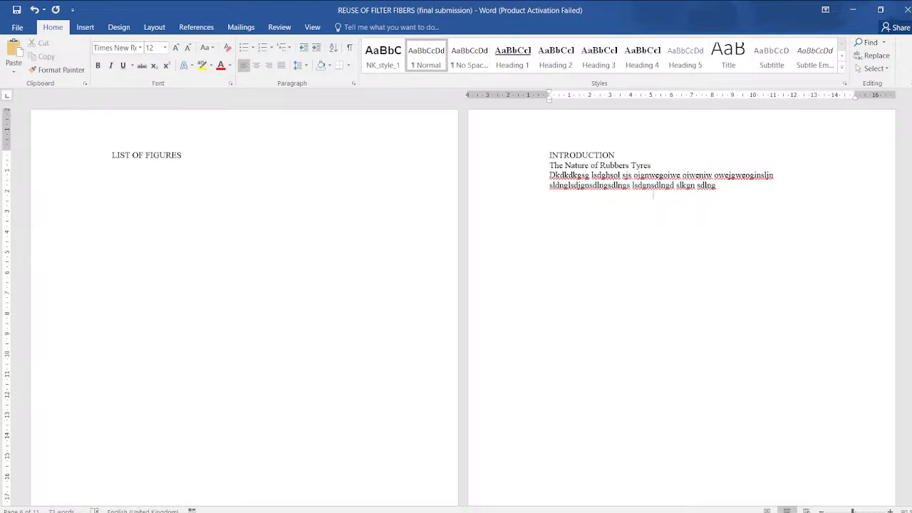
Break up the overlong words in the introduction's filler paragraph by inserting spaces within them
{"action": "scroll", "coordinate": [757, 206], "scroll_direction": "up", "scroll_amount": 7}
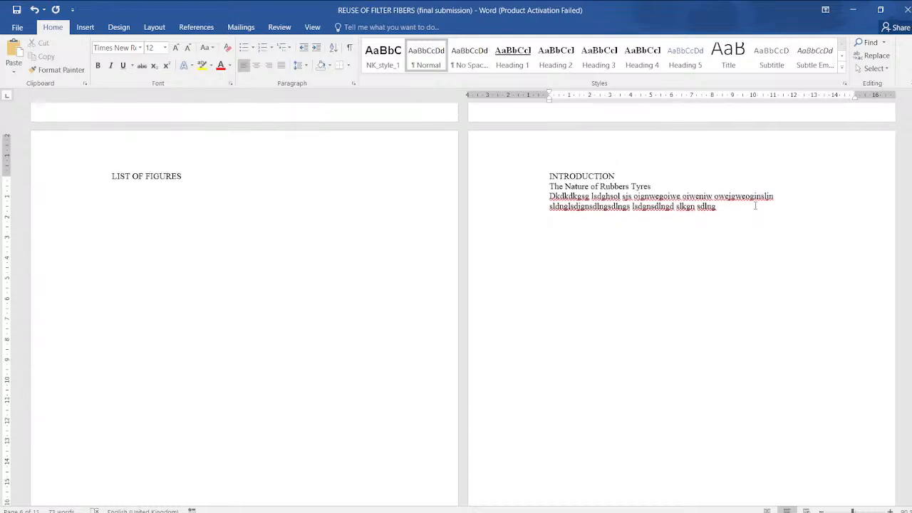
{"action": "left_click", "coordinate": [296, 154]}
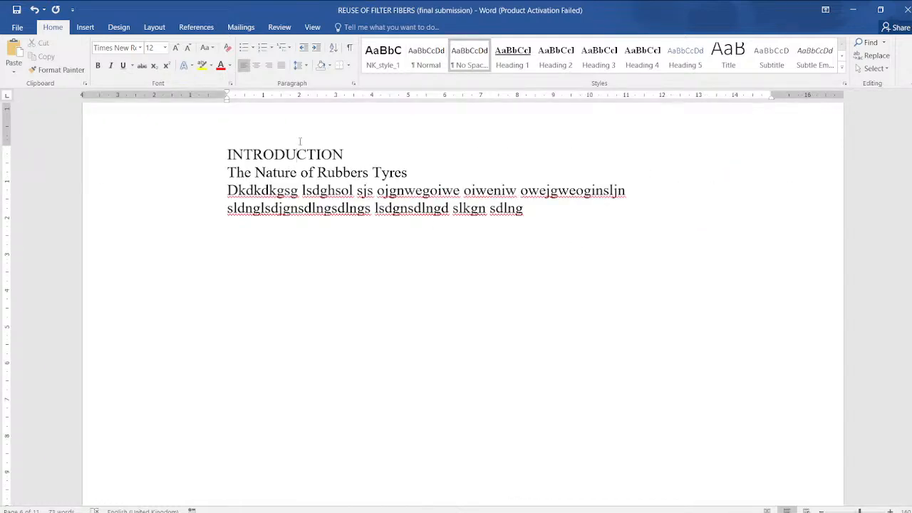
{"action": "left_click", "coordinate": [439, 171]}
{"action": "key", "text": "Right"}
{"action": "key", "text": "Up"}
{"action": "key", "text": "ctrl+Right"}
{"action": "key", "text": "ctrl+Right"}
{"action": "key", "text": "ctrl+Right"}
{"action": "key", "text": "Right"}
{"action": "key", "text": "Right"}
{"action": "key", "text": "Right"}
{"action": "key", "text": "Right"}
{"action": "key", "text": "Right"}
{"action": "key", "text": "Right"}
{"action": "key", "text": "Right"}
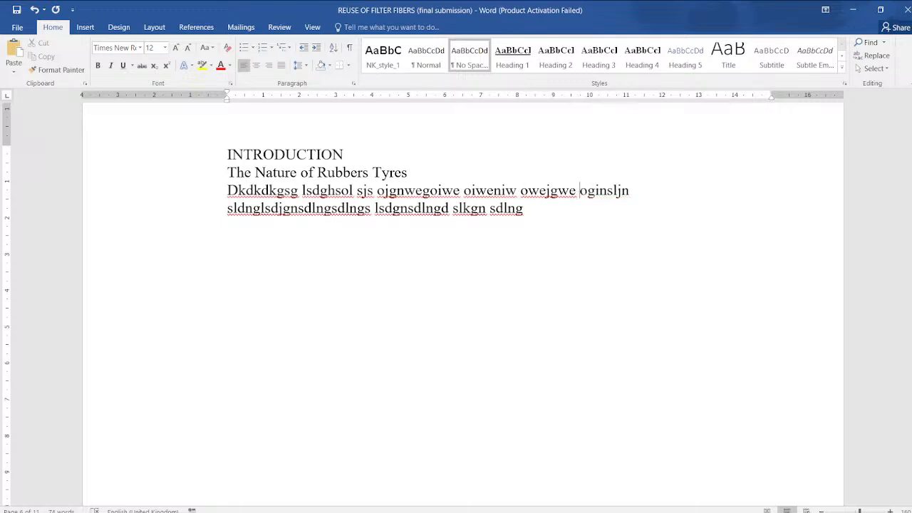
{"action": "key", "text": "ctrl+Right"}
{"action": "key", "text": "Right"}
{"action": "key", "text": "Right"}
{"action": "key", "text": "Right"}
{"action": "key", "text": "Right"}
{"action": "key", "text": "Right"}
{"action": "key", "text": "Right"}
{"action": "key", "text": "Right"}
{"action": "key", "text": "Right"}
{"action": "key", "text": "Right"}
{"action": "key", "text": "Right"}
{"action": "key", "text": "Right"}
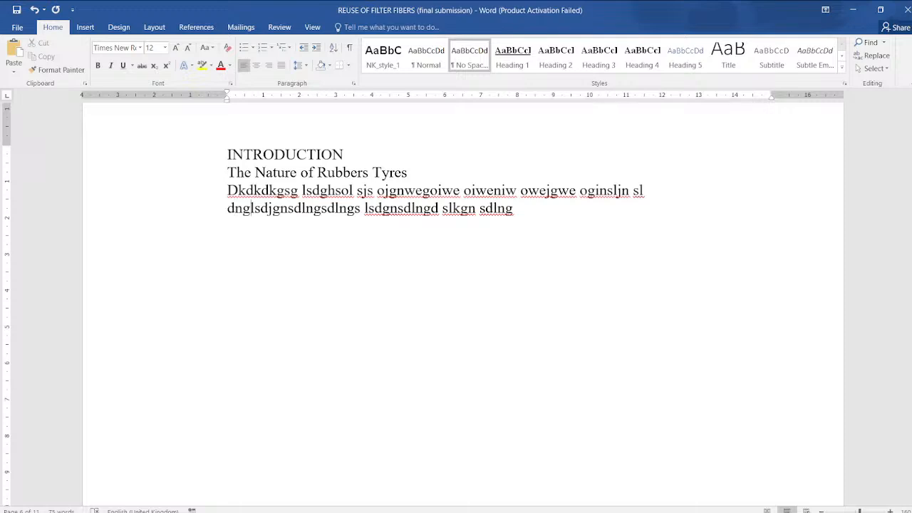
{"action": "key", "text": "Right"}
{"action": "key", "text": "Right"}
{"action": "key", "text": "Right"}
{"action": "key", "text": "Right"}
{"action": "key", "text": "Right"}
{"action": "key", "text": "ctrl+Right"}
{"action": "key", "text": "Right"}
{"action": "key", "text": "Right"}
{"action": "key", "text": "Right"}
{"action": "key", "text": "Right"}
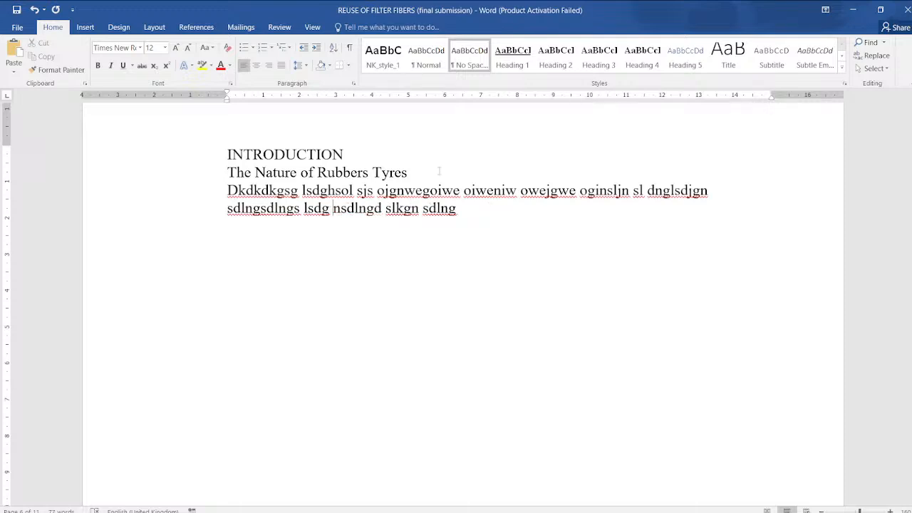
Copy the filler paragraph under "The Nature of Rubbers Tyres" and paste nine copies directly below it
{"action": "key", "text": "Up"}
{"action": "key", "text": "ctrl+Up"}
{"action": "key", "text": "ctrl+shift+Down"}
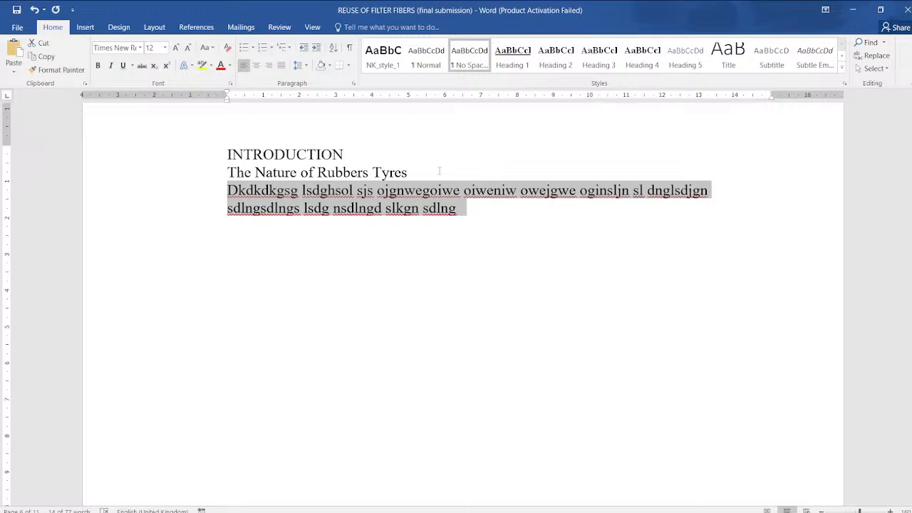
{"action": "key", "text": "ctrl+c"}
{"action": "key", "text": "Right"}
{"action": "key", "text": "ctrl+v"}
{"action": "key", "text": "ctrl+v"}
{"action": "key", "text": "ctrl+v"}
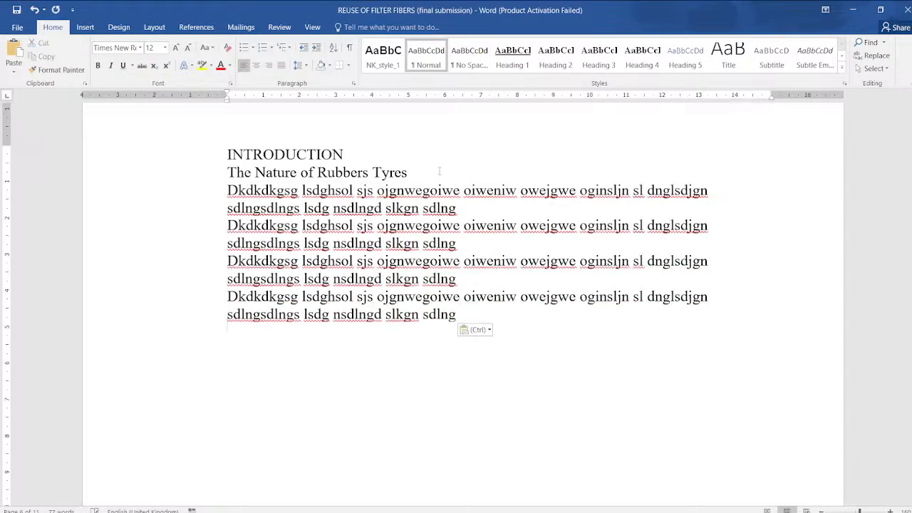
{"action": "key", "text": "ctrl+v"}
{"action": "key", "text": "ctrl+v"}
{"action": "key", "text": "ctrl+v"}
{"action": "key", "text": "ctrl+v"}
{"action": "key", "text": "ctrl+v"}
{"action": "key", "text": "ctrl+v"}
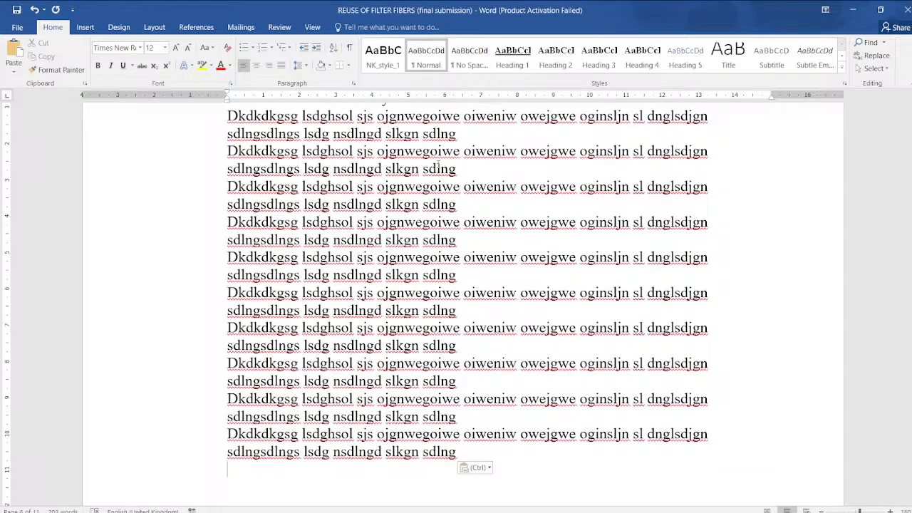
Add the subheading "Nature of roads" below the repeated paragraphs, leaving a blank line above it
{"action": "scroll", "coordinate": [419, 194], "scroll_direction": "up", "scroll_amount": 5}
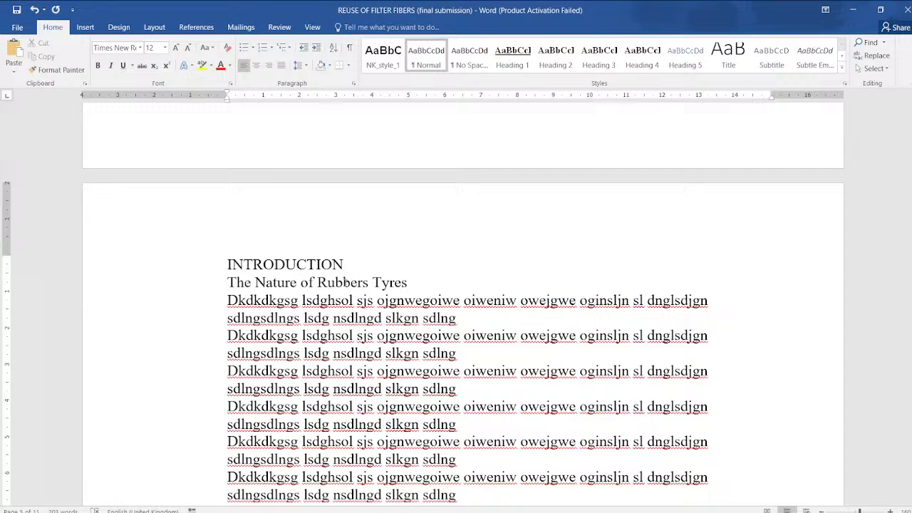
{"action": "scroll", "coordinate": [289, 257], "scroll_direction": "down", "scroll_amount": 10}
{"action": "key", "text": "Return"}
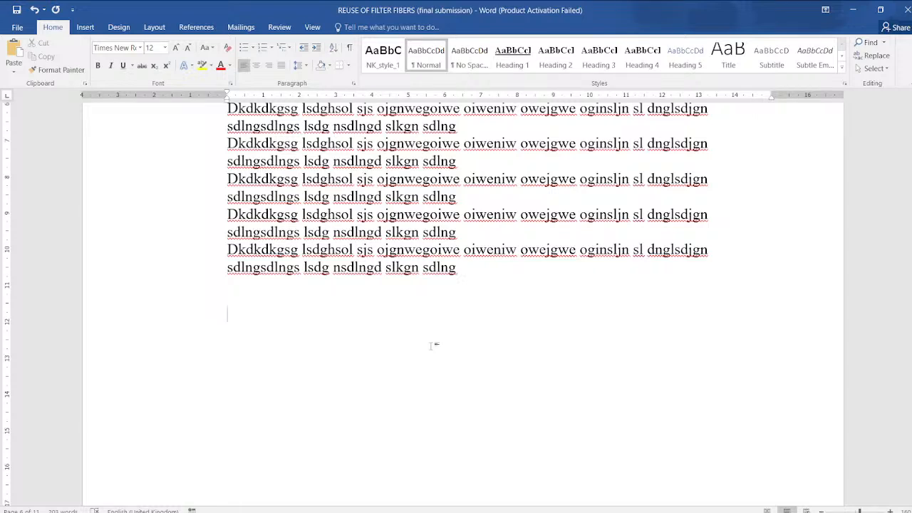
{"action": "type", "text": "Nature of roads"}
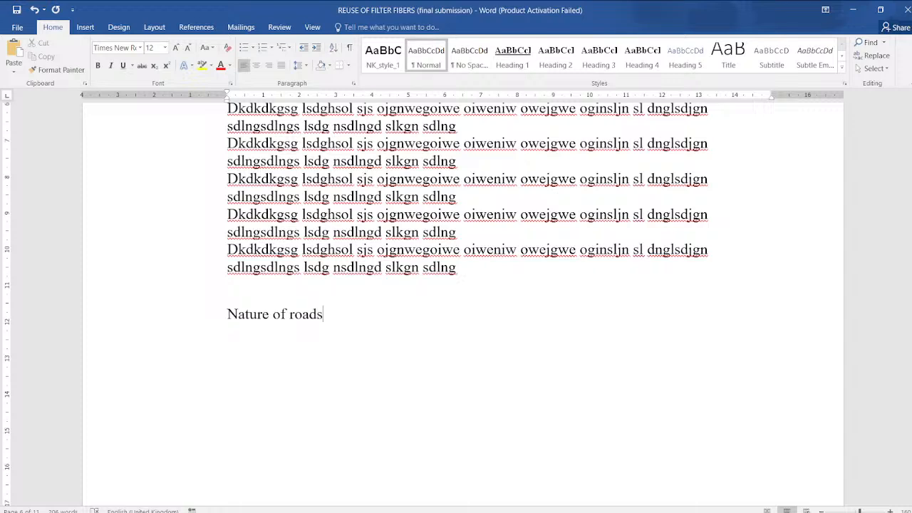
Enter a two-line filler paragraph beginning "Adsgd ldghsdgl sdh sdglsheg" below the "Nature of roads" subheading
{"action": "key", "text": "Return"}
{"action": "type", "text": "Adsgd ldghsdgl"}
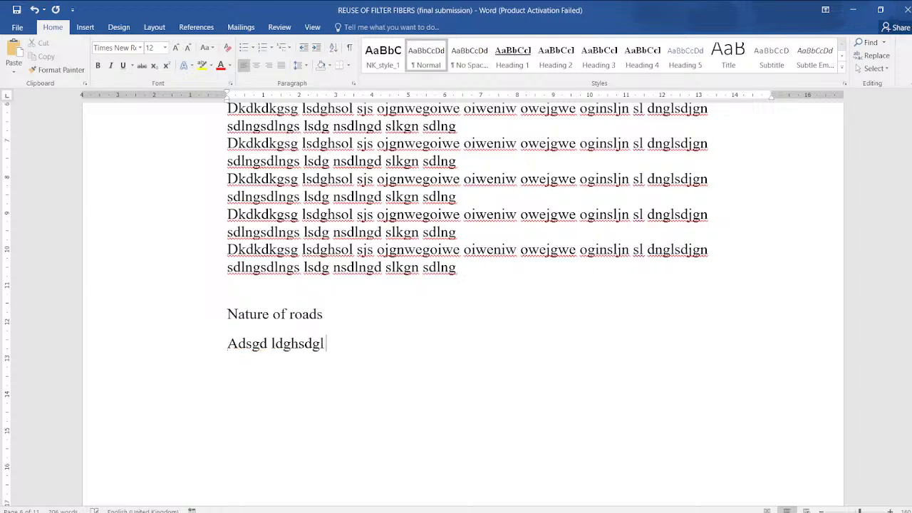
{"action": "type", "text": " sdh sdglsheg sldghsdgolsj sdlgsdg "}
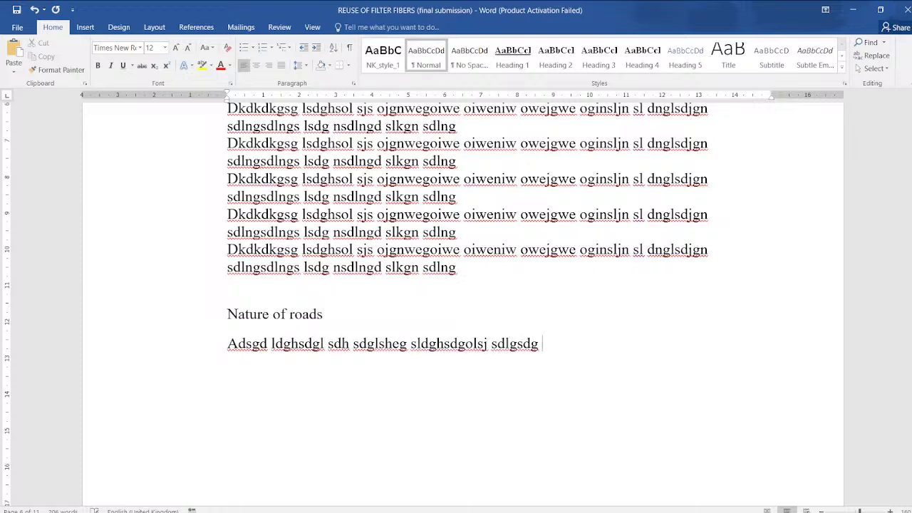
{"action": "type", "text": "olsdjgsdlsjgsdg lsdgnlsdjgs lnsdlngsdl sdgl n"}
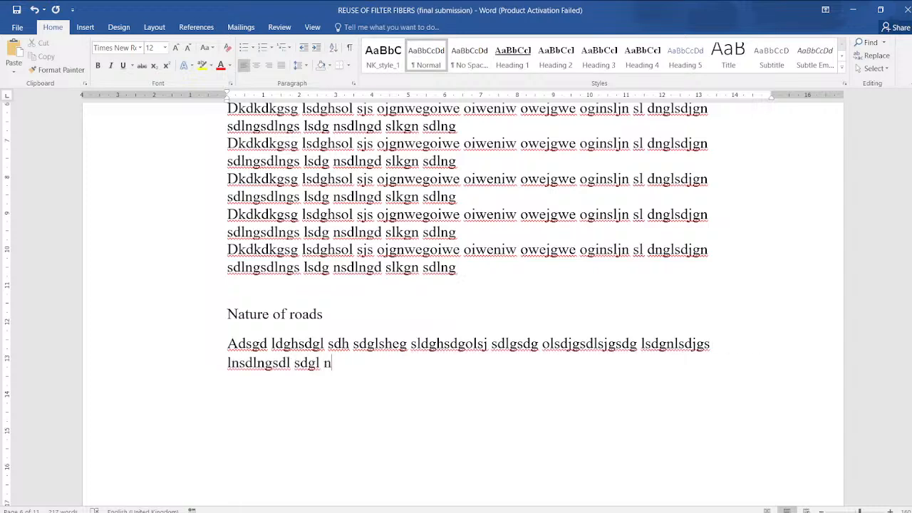
Copy the filler paragraph under "Nature of roads" and paste it repeatedly into one long block of text
{"action": "triple_click", "coordinate": [432, 349]}
{"action": "key", "text": "ctrl+c"}
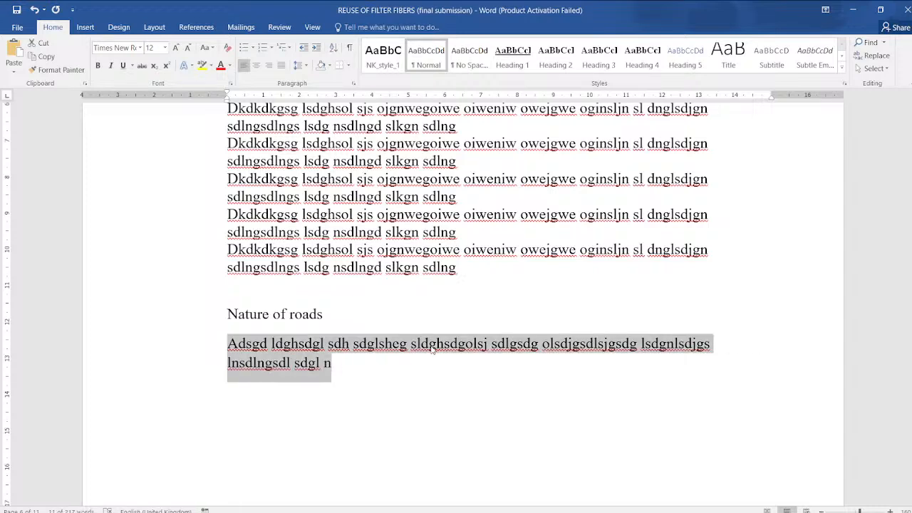
{"action": "scroll", "coordinate": [433, 348], "scroll_direction": "down", "scroll_amount": 5}
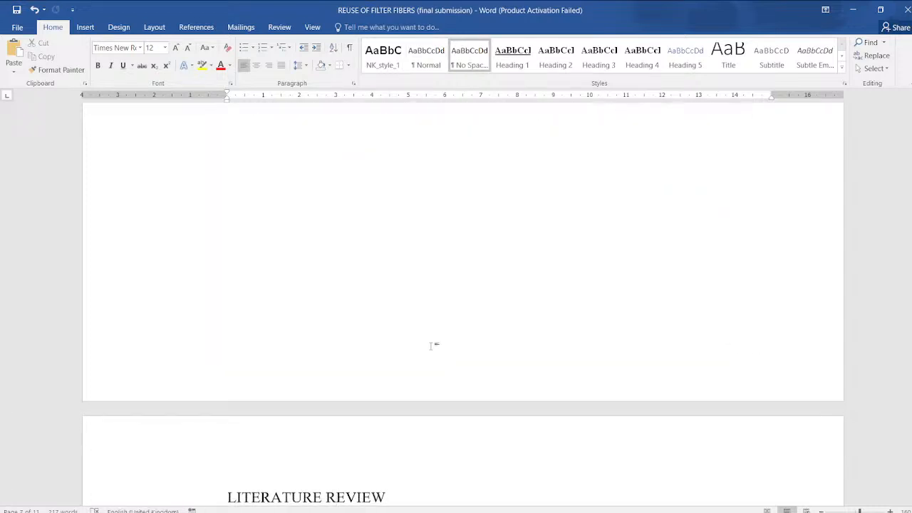
{"action": "left_click", "coordinate": [432, 345]}
{"action": "key", "text": "ctrl+v"}
{"action": "key", "text": "ctrl+v"}
{"action": "key", "text": "ctrl+v"}
{"action": "key", "text": "ctrl+v"}
{"action": "key", "text": "ctrl+v"}
{"action": "key", "text": "ctrl+v"}
{"action": "key", "text": "ctrl+v"}
{"action": "key", "text": "ctrl+v"}
{"action": "key", "text": "ctrl+v"}
{"action": "key", "text": "ctrl+v"}
{"action": "key", "text": "ctrl+v"}
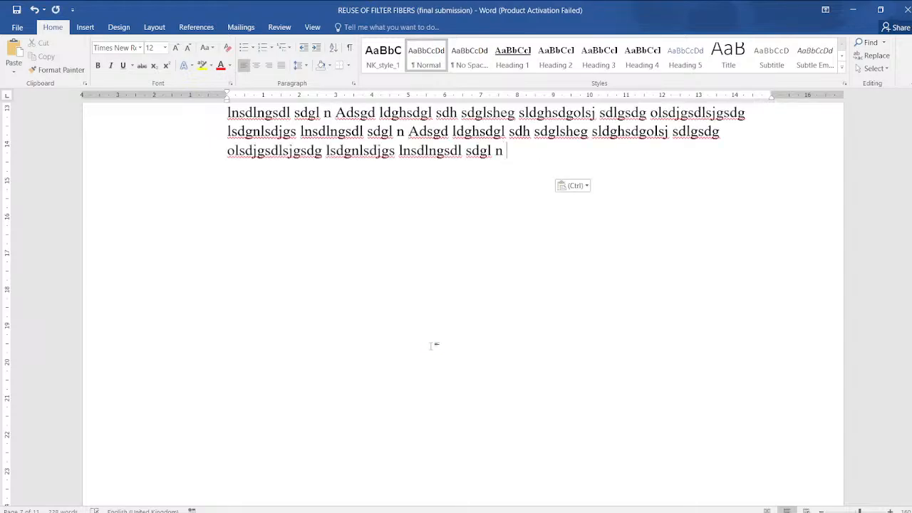
{"action": "key", "text": "ctrl+v"}
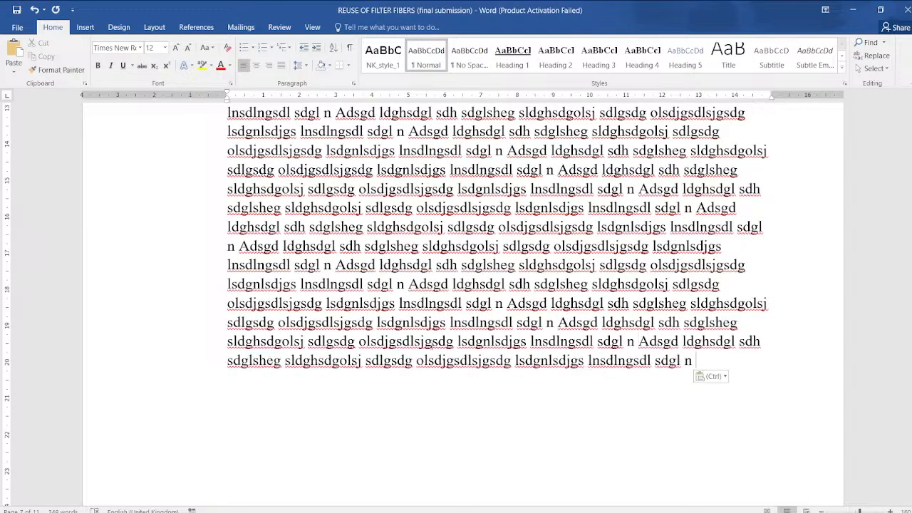
{"action": "scroll", "coordinate": [433, 345], "scroll_direction": "up", "scroll_amount": 8}
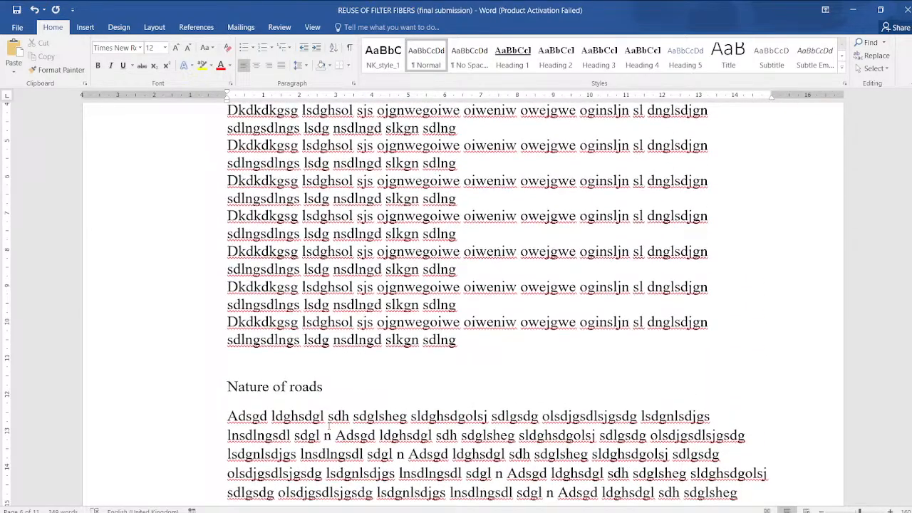
Add the subheading "Rubber Tyres" on a new line below the LITERATURE REVIEW heading
{"action": "scroll", "coordinate": [339, 406], "scroll_direction": "down", "scroll_amount": 10}
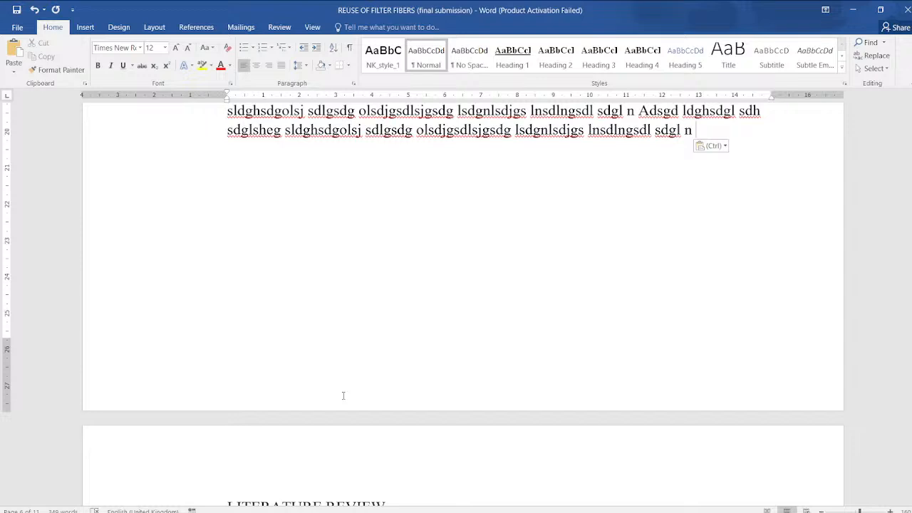
{"action": "scroll", "coordinate": [342, 395], "scroll_direction": "down", "scroll_amount": 5}
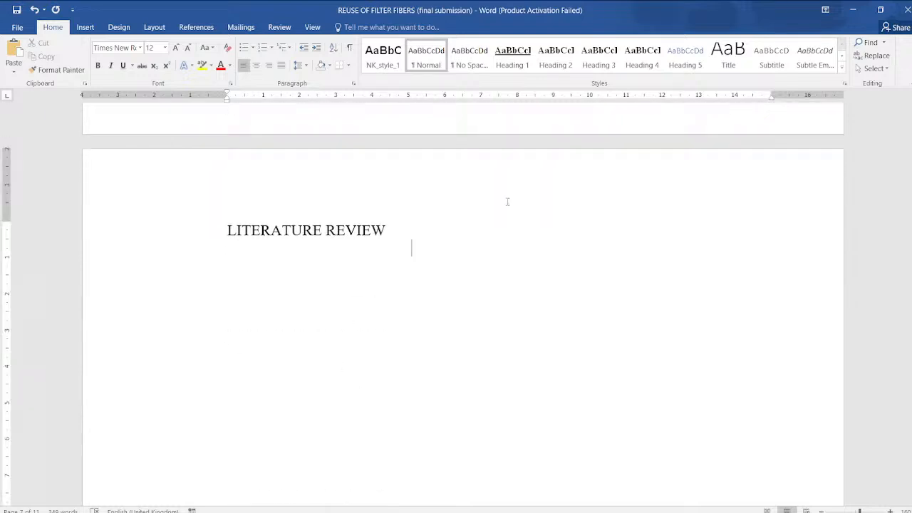
{"action": "left_click", "coordinate": [509, 199]}
{"action": "key", "text": "Return"}
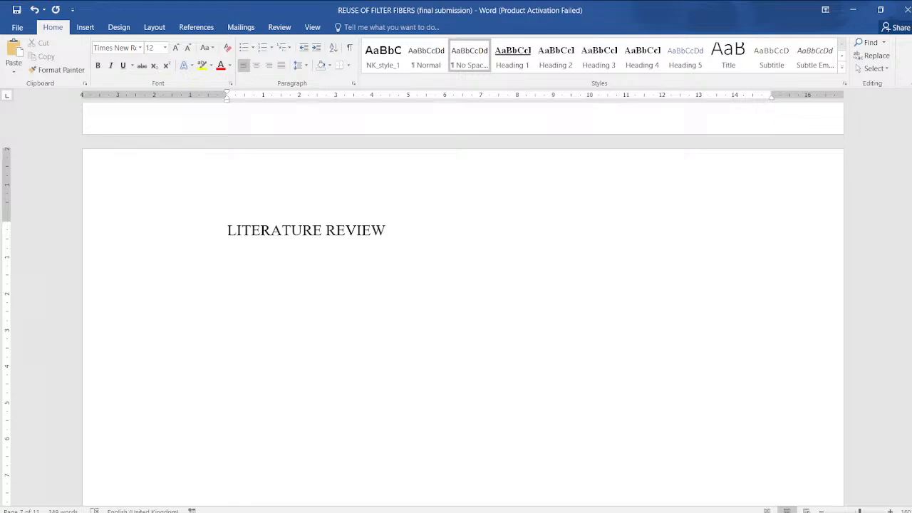
{"action": "type", "text": "Rubber Tyres"}
{"action": "key", "text": "BackSpace"}
{"action": "key", "text": "BackSpace"}
{"action": "type", "text": "res"}
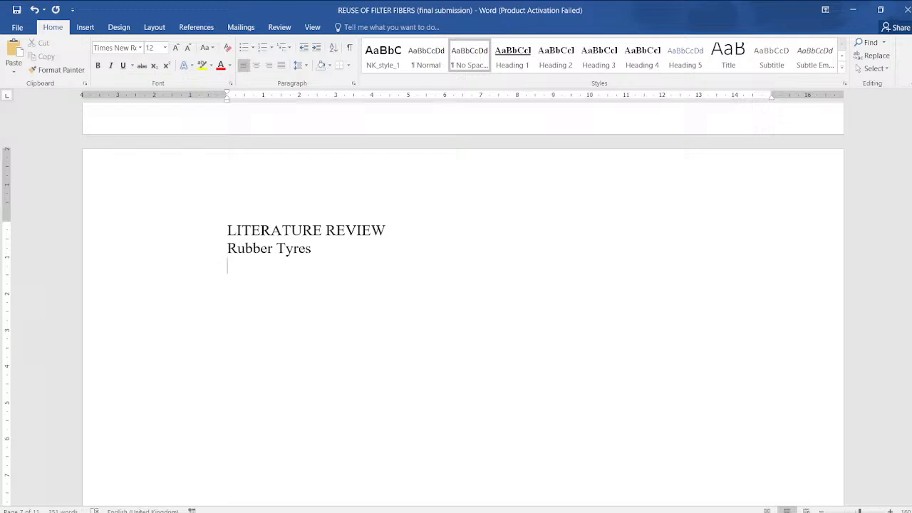
Enter filler text beginning "Dsgkisdn lsdjsdljs ldsgjsdloj" below the "Rubber Tyres" subheading
{"action": "type", "text": "dsgkisdn lsdjsdljs ldsgjsdloj sljg"}
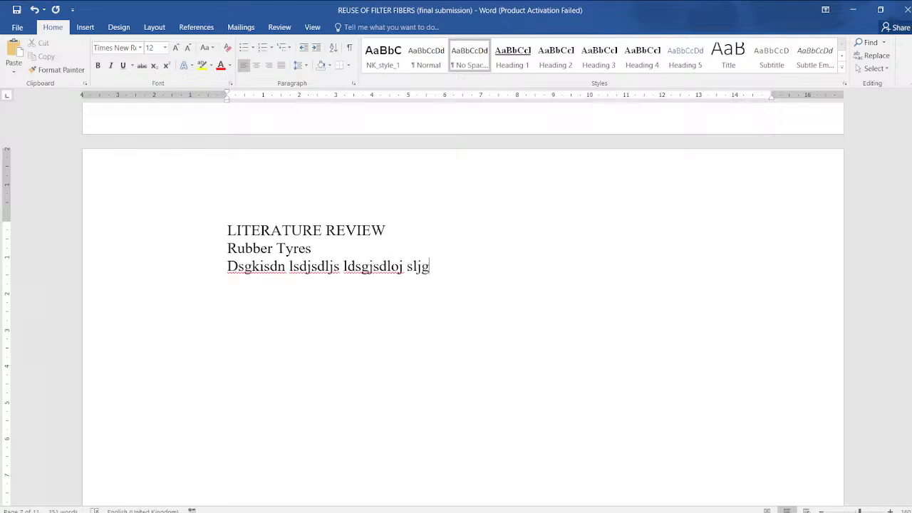
{"action": "type", "text": "sdlogj sdjgs dljsdgjsldgns pdjgp sjdlsjdsjdg"}
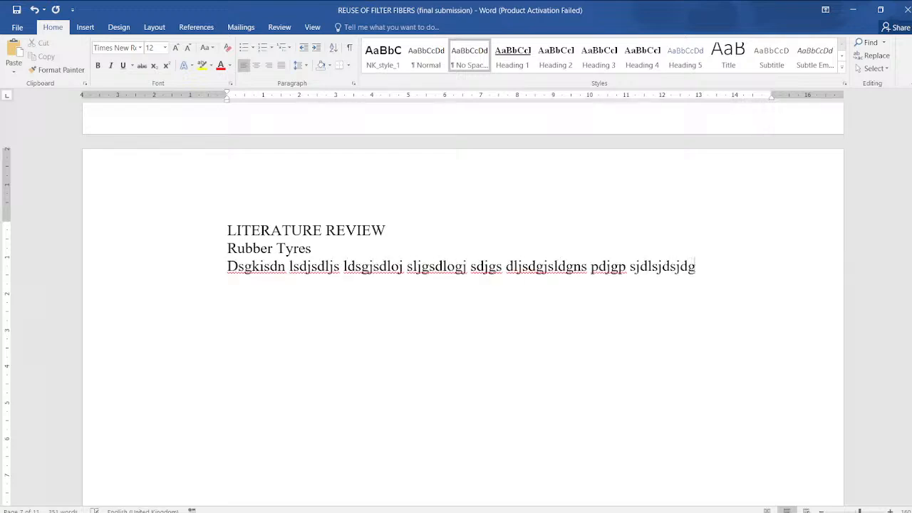
{"action": "type", "text": "lsdjs;djgg; sj;sdjgsdlgj sdgojsd j"}
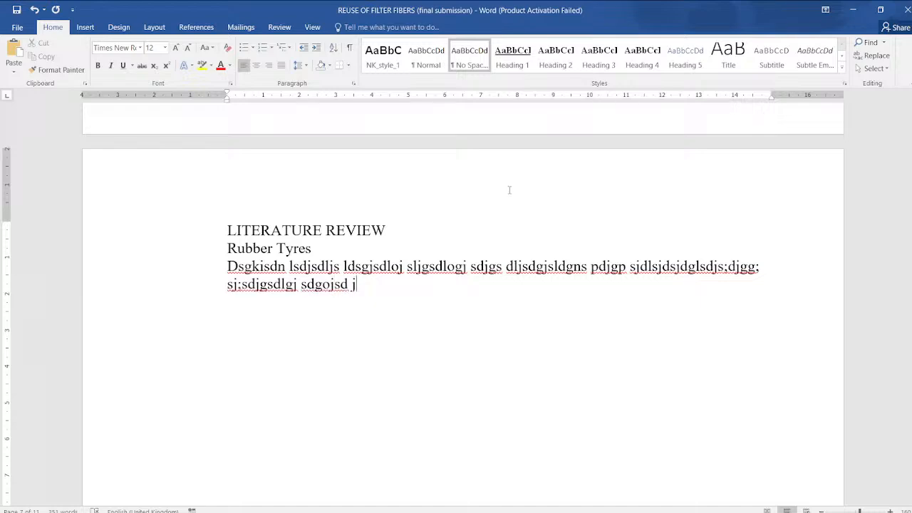
Replace the text under "Rubber Tyres" with the copied "Adsgd ldghsdgl" filler and paste it repeatedly to build a long paragraph
{"action": "key", "text": "ctrl+shift+Up"}
{"action": "key", "text": "ctrl+v"}
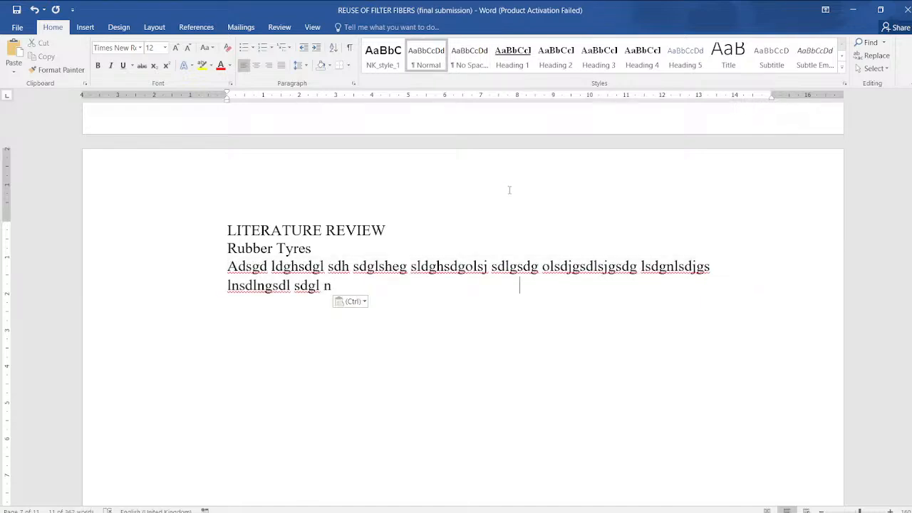
{"action": "key", "text": "ctrl+v"}
{"action": "key", "text": "ctrl+v"}
{"action": "key", "text": "ctrl+v"}
{"action": "key", "text": "ctrl+v"}
{"action": "key", "text": "ctrl+v"}
{"action": "key", "text": "ctrl+v"}
{"action": "key", "text": "ctrl+v"}
{"action": "key", "text": "ctrl+v"}
{"action": "key", "text": "ctrl+v"}
{"action": "key", "text": "ctrl+v"}
{"action": "key", "text": "ctrl+v"}
{"action": "key", "text": "ctrl+v"}
{"action": "key", "text": "ctrl+v"}
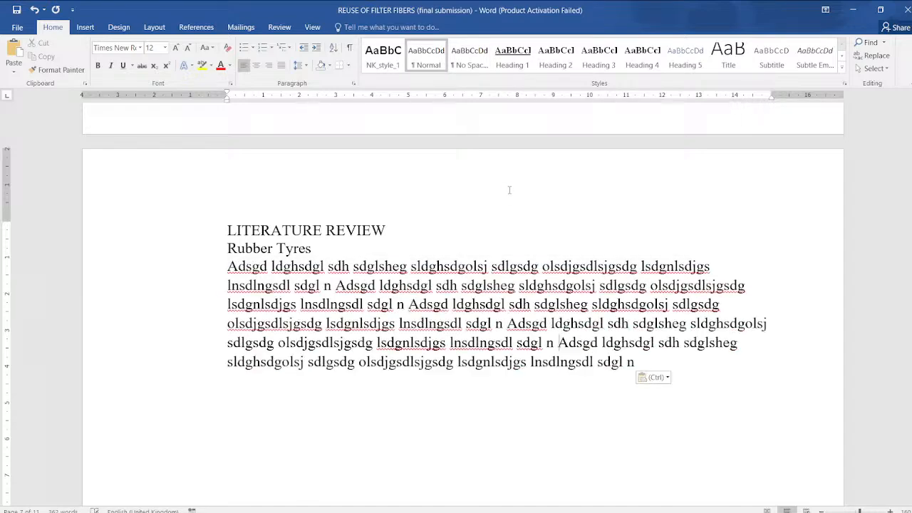
{"action": "key", "text": "ctrl+v"}
{"action": "key", "text": "ctrl+v"}
{"action": "key", "text": "ctrl+v"}
{"action": "key", "text": "ctrl+v"}
{"action": "key", "text": "ctrl+v"}
{"action": "key", "text": "ctrl+v"}
{"action": "key", "text": "ctrl+v"}
{"action": "key", "text": "ctrl+v"}
{"action": "key", "text": "ctrl+v"}
{"action": "key", "text": "ctrl+v"}
{"action": "key", "text": "ctrl+v"}
{"action": "key", "text": "ctrl+v"}
{"action": "key", "text": "ctrl+v"}
{"action": "key", "text": "ctrl+v"}
{"action": "key", "text": "ctrl+v"}
{"action": "key", "text": "ctrl+v"}
{"action": "key", "text": "ctrl+v"}
{"action": "key", "text": "ctrl+v"}
{"action": "key", "text": "ctrl+v"}
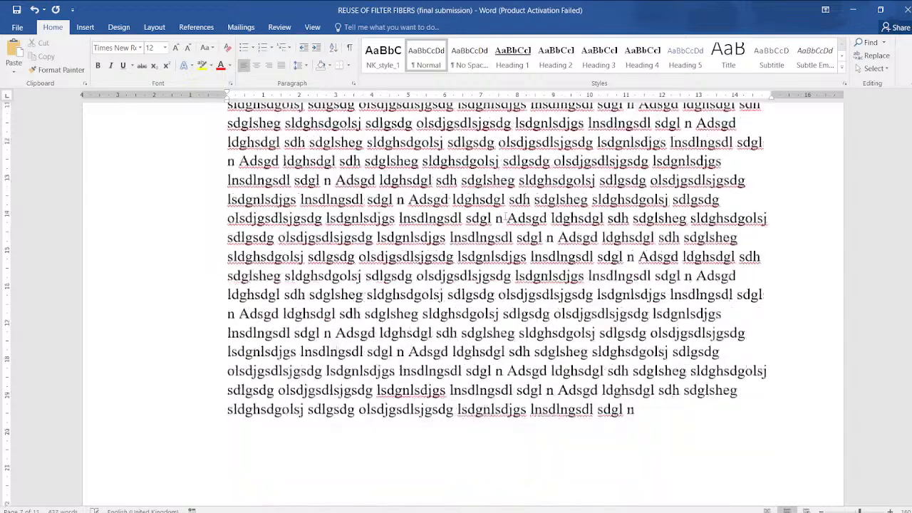
Add the subheading "Types of Rubbers Tyres" below the literature review's long paragraph, with a blank line above it
{"action": "scroll", "coordinate": [503, 219], "scroll_direction": "down", "scroll_amount": 5}
{"action": "key", "text": "Return"}
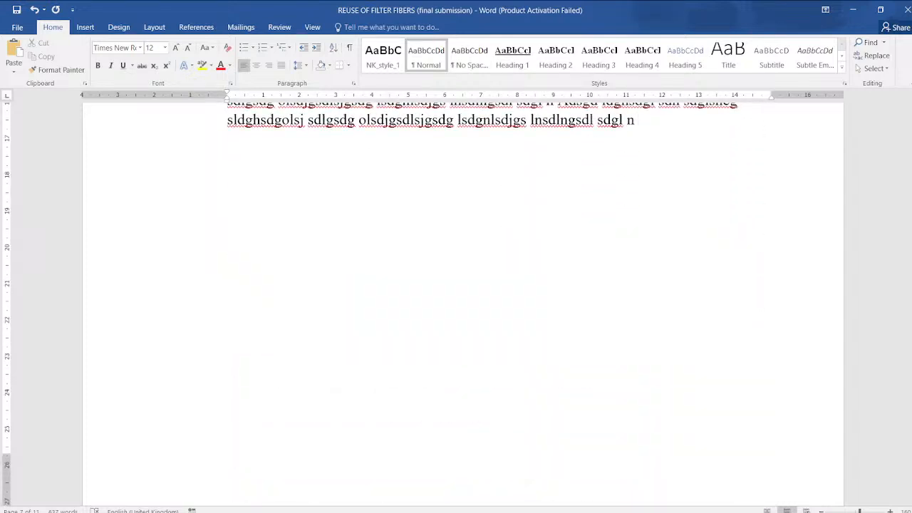
{"action": "scroll", "coordinate": [52, 284], "scroll_direction": "up", "scroll_amount": 4}
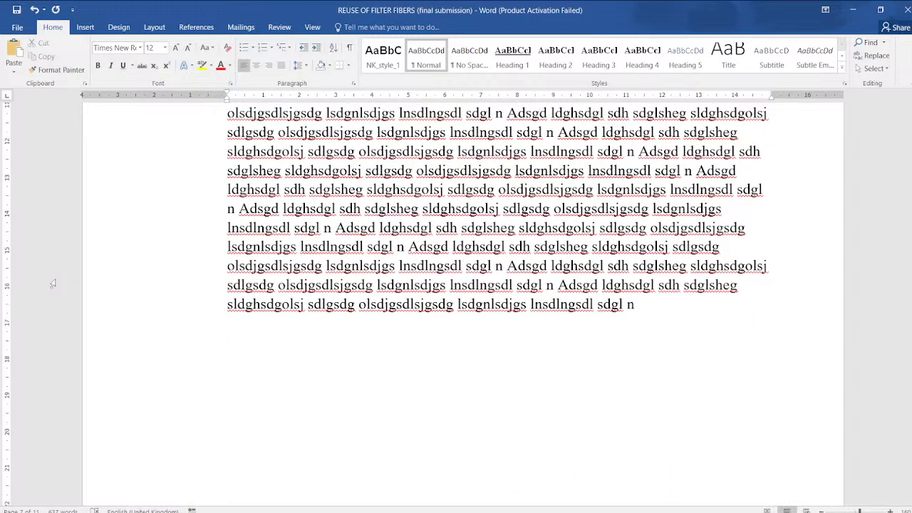
{"action": "key", "text": "Return"}
{"action": "type", "text": "Types of Rub"}
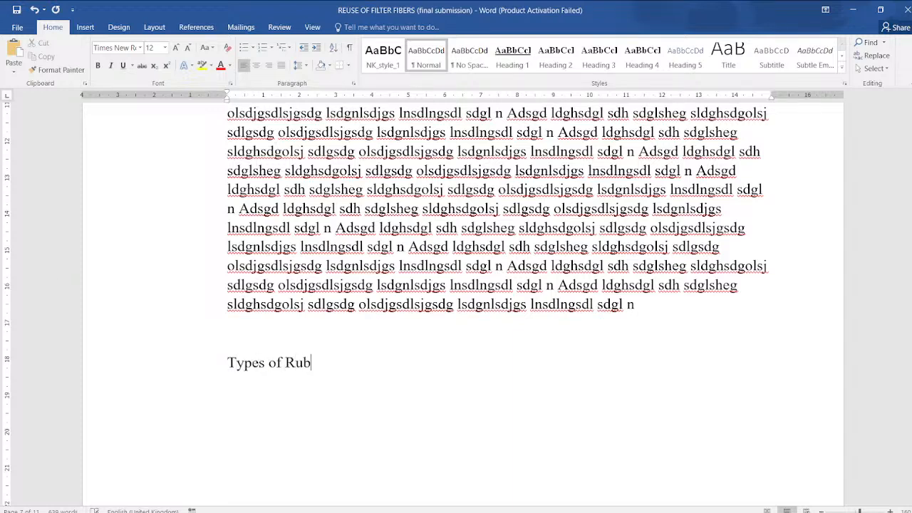
{"action": "type", "text": "bers Tyres"}
Add three numbered filler items below "Types of Rubbers Tyres": "1. dkgdsog jdlslfjd ljdlsjf", "2. slldgjsl;dgldglsdjl s" and "3. gdoslghjsdlgjsdljsl s"
{"action": "key", "text": "Return"}
{"action": "key", "text": "Tab"}
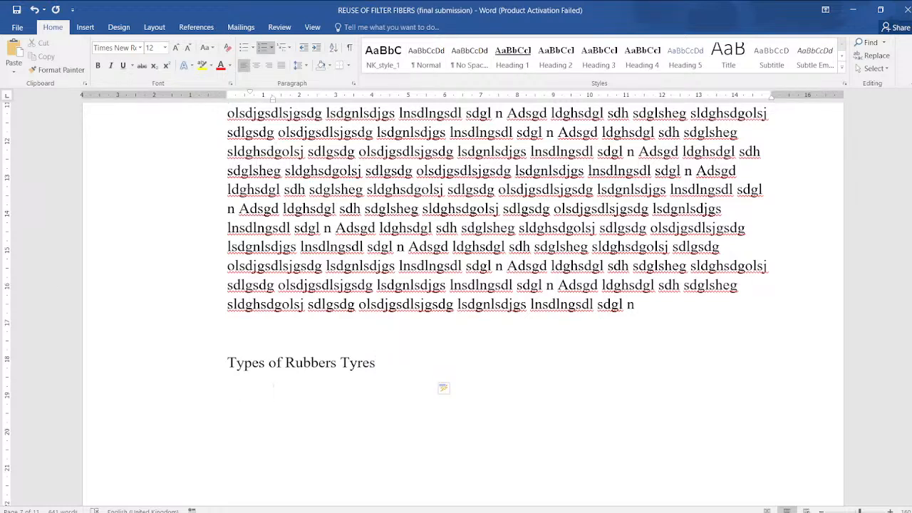
{"action": "key", "text": "BackSpace"}
{"action": "type", "text": "1. d"}
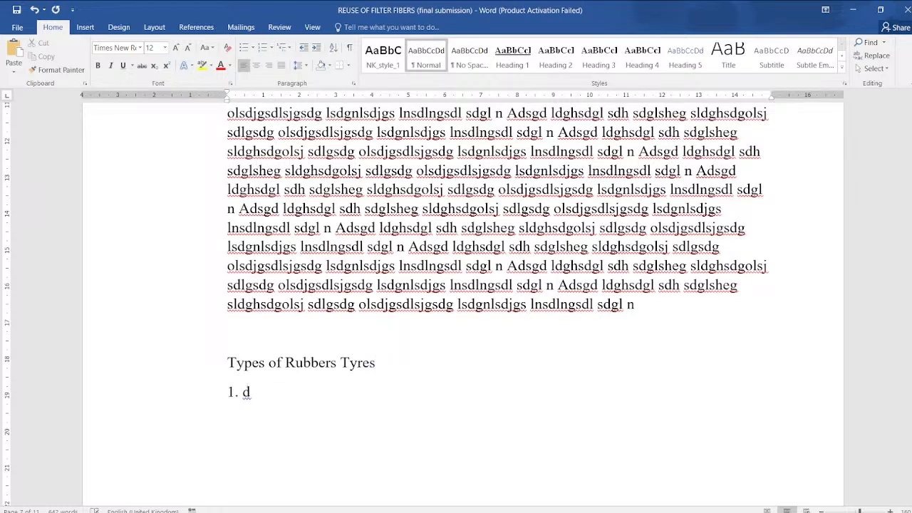
{"action": "type", "text": "kgdsog jdlslfjd ljdlsjf"}
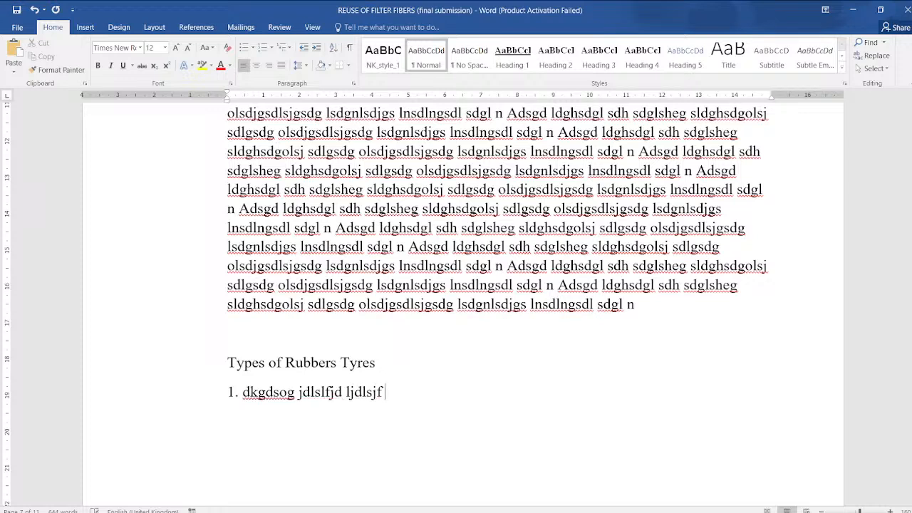
{"action": "key", "text": "Return"}
{"action": "type", "text": "2. slldgjsl;dgldglsdjl s"}
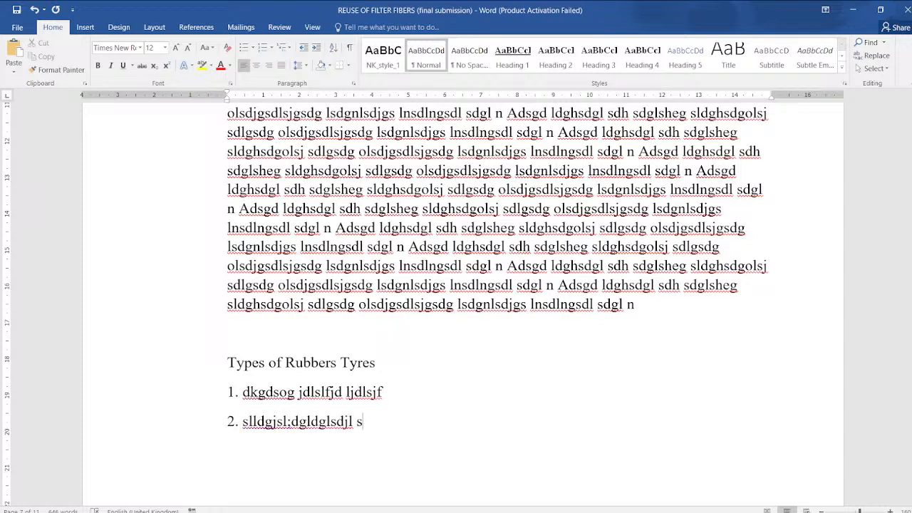
{"action": "key", "text": "Return"}
{"action": "type", "text": "3. gdoslghjsdlgjsdljsl s"}
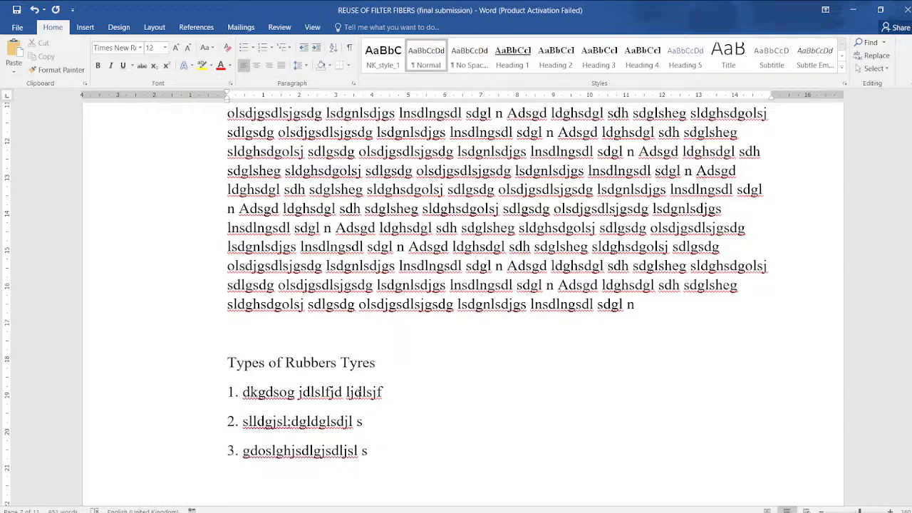
Add an unnumbered filler paragraph beginning "Jlgjl;ajl;djl ljdasdjlgaja" below item 1, undoing the automatic list formatting
{"action": "key", "text": "Return"}
{"action": "key", "text": "BackSpace"}
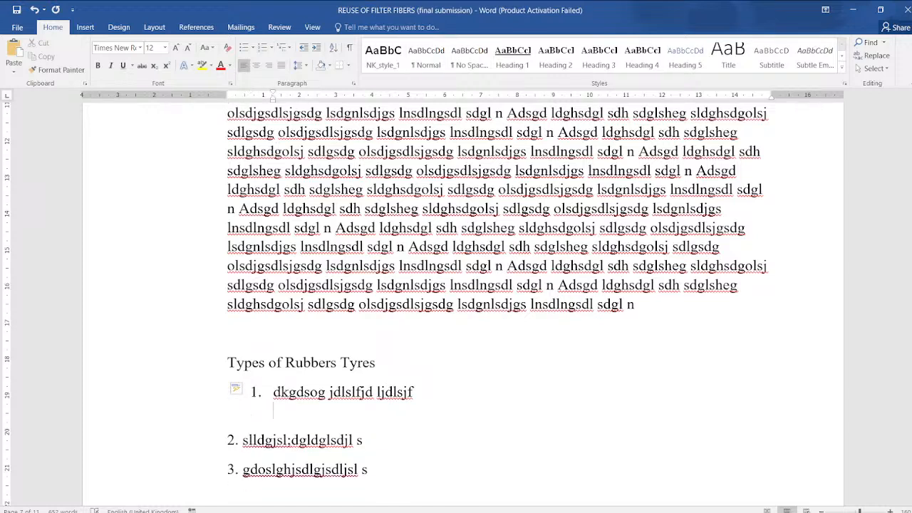
{"action": "key", "text": "ctrl+z"}
{"action": "key", "text": "ctrl+z"}
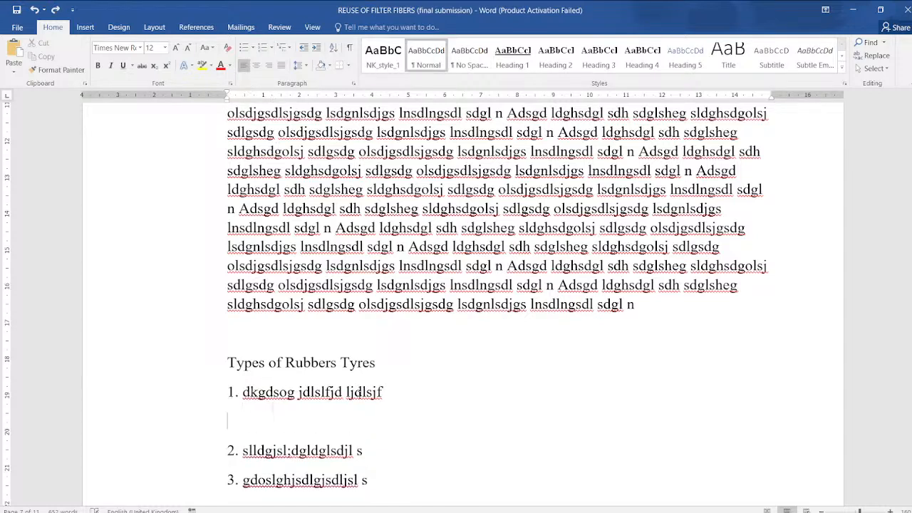
{"action": "type", "text": "Jlgjl;ajl;djl lj"}
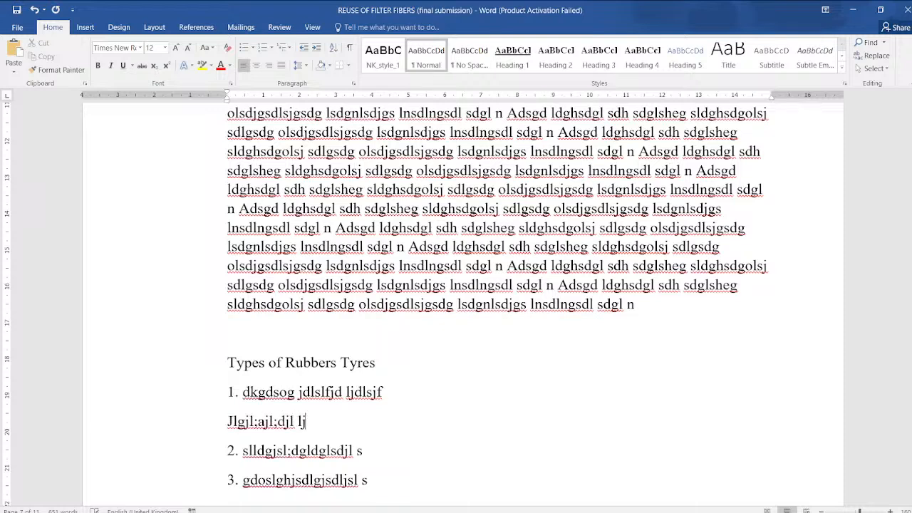
{"action": "type", "text": "dasdjlgaja ;j;sdjdpjp jpjg"}
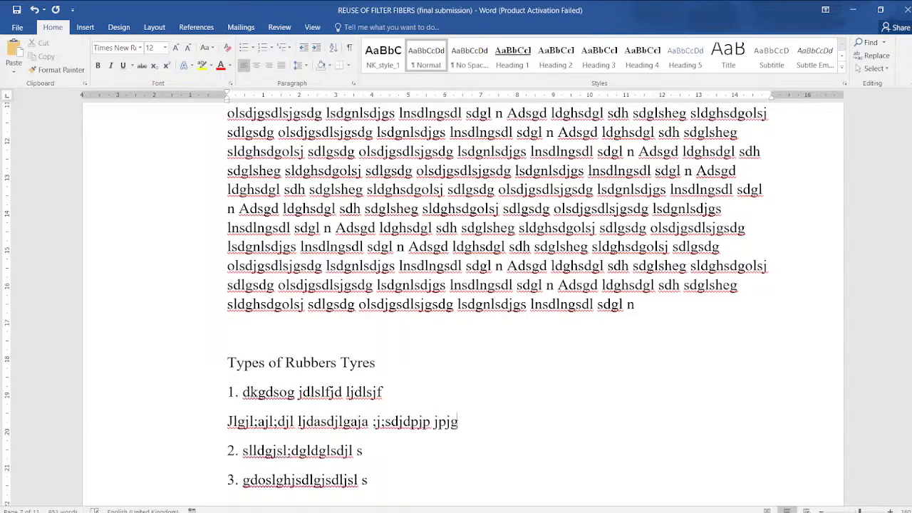
{"action": "type", "text": "pwjwpo jpsjggsodjg js;djgsdpj p"}
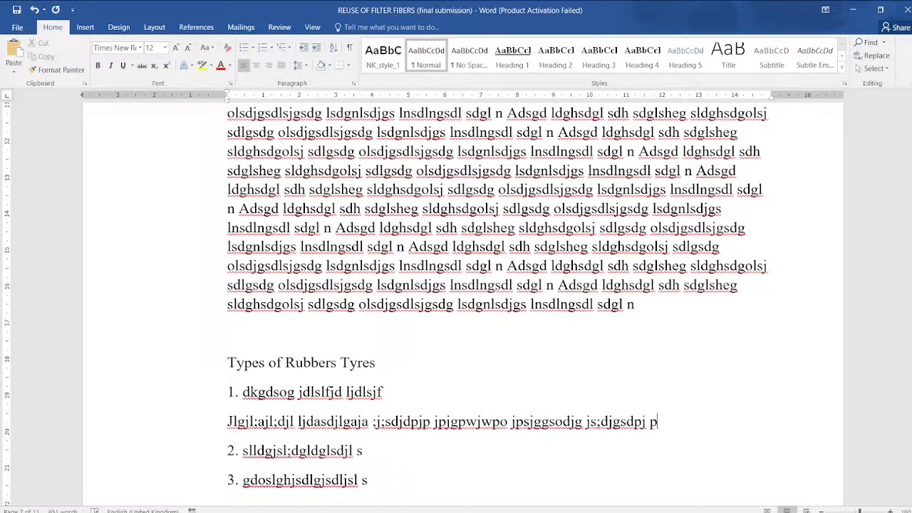
{"action": "type", "text": "jgspjs pjsgjspj lsjgpjs"}
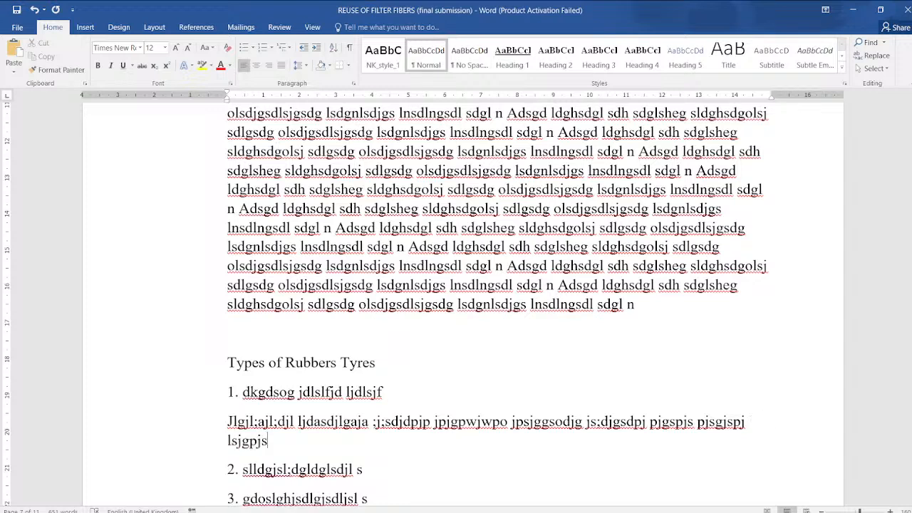
{"action": "type", "text": "js jpsgjpsdjgsdogjspgjpsdgsdg;ojsd;jg"}
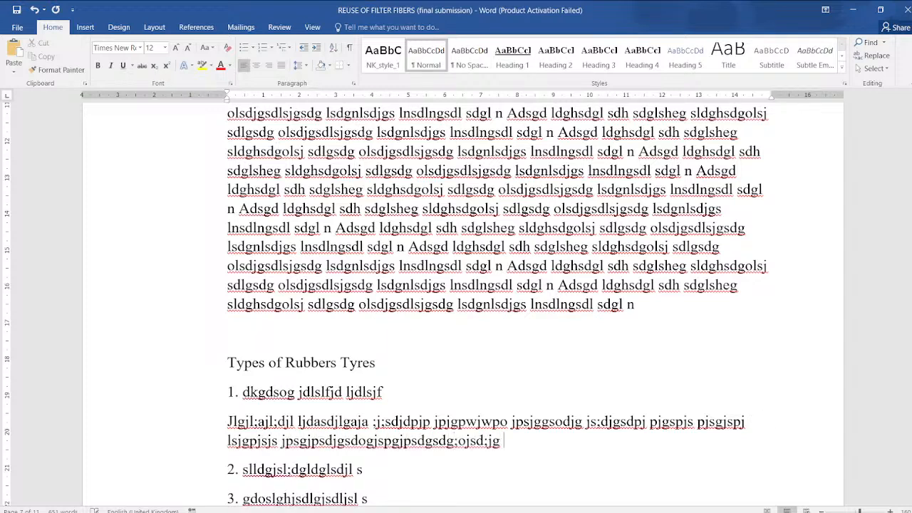
{"action": "type", "text": " psjgpsjdgps jspjgpsj psjpsgjspg"}
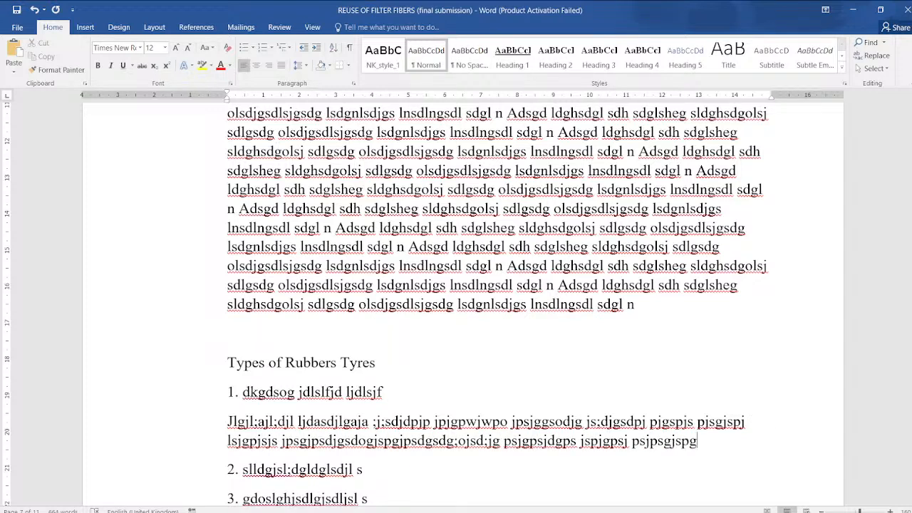
Copy the filler paragraph under item 1 and paste it twice at its end
{"action": "key", "text": "ctrl+shift+Up"}
{"action": "key", "text": "ctrl+c"}
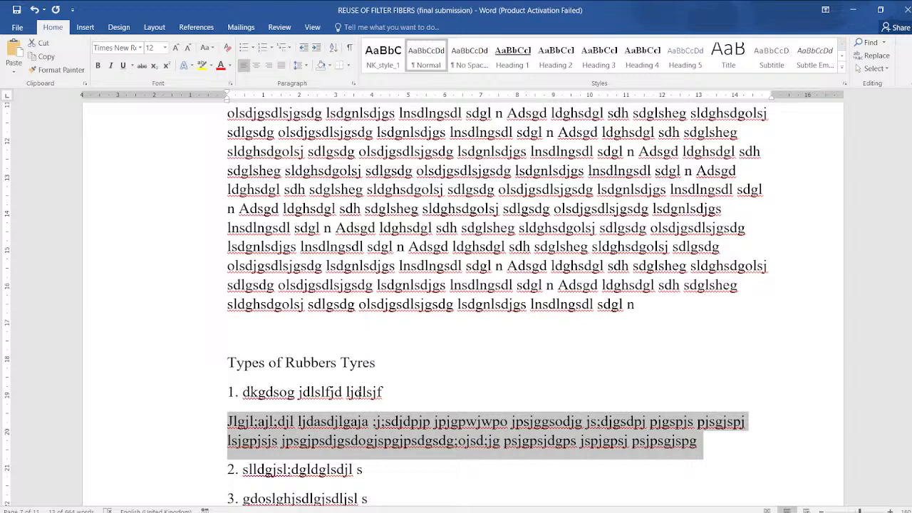
{"action": "key", "text": "Down"}
{"action": "key", "text": "Down"}
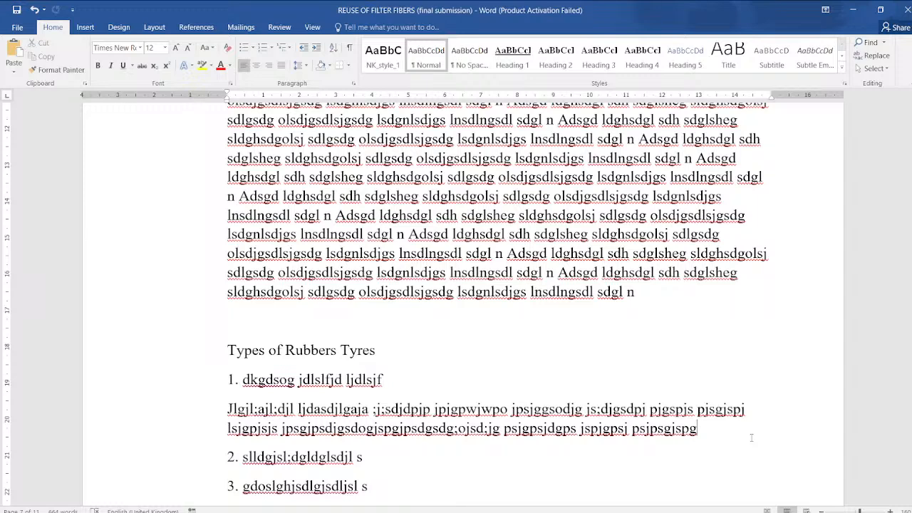
{"action": "key", "text": "ctrl+v"}
{"action": "key", "text": "ctrl+v"}
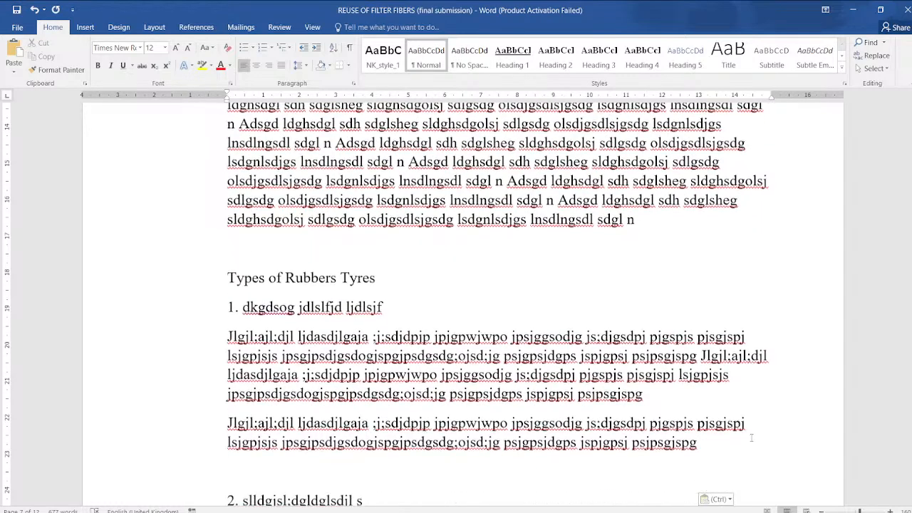
Start a new line below item 2 and paste the copied "Jlgjl;ajl;djl" paragraph there four times
{"action": "key", "text": "ctrl+Right"}
{"action": "key", "text": "ctrl+Right"}
{"action": "key", "text": "ctrl+Right"}
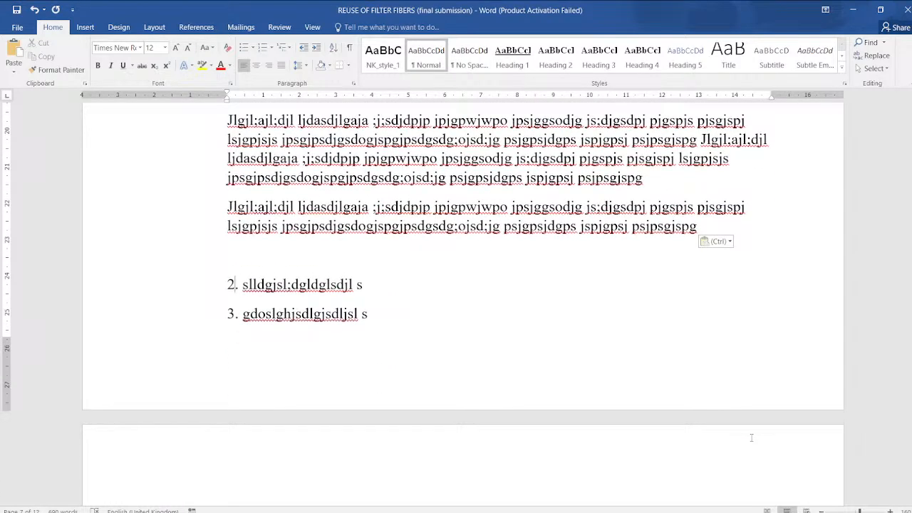
{"action": "key", "text": "End"}
{"action": "key", "text": "ctrl+Return"}
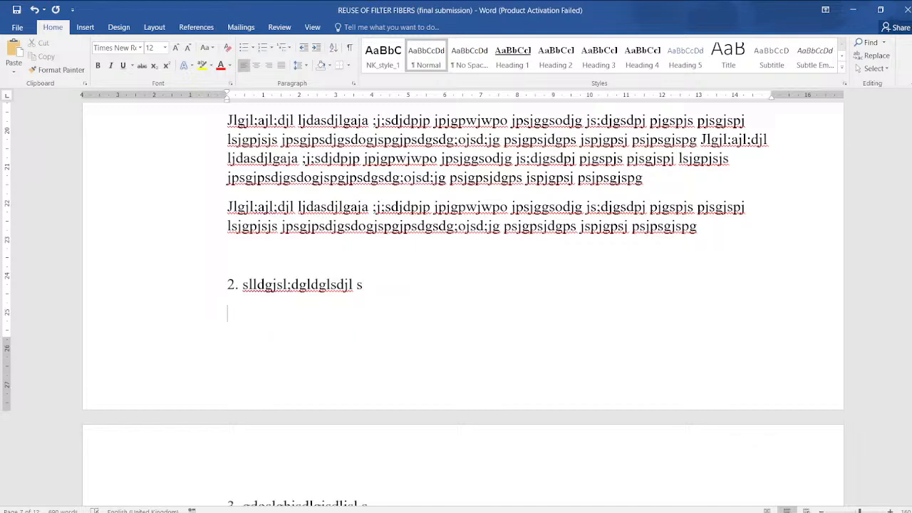
{"action": "key", "text": "ctrl+v"}
{"action": "key", "text": "ctrl+v"}
{"action": "key", "text": "ctrl+v"}
{"action": "key", "text": "ctrl+v"}
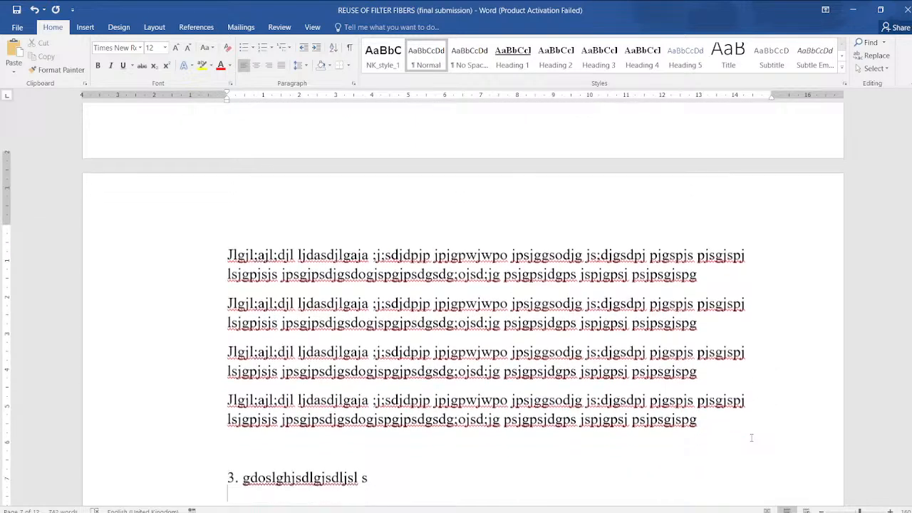
Paste the copied "Jlgjl;ajl;djl" paragraph four times below item 3
{"action": "key", "text": "ctrl+v"}
{"action": "key", "text": "ctrl+v"}
{"action": "key", "text": "ctrl+v"}
{"action": "key", "text": "ctrl+v"}
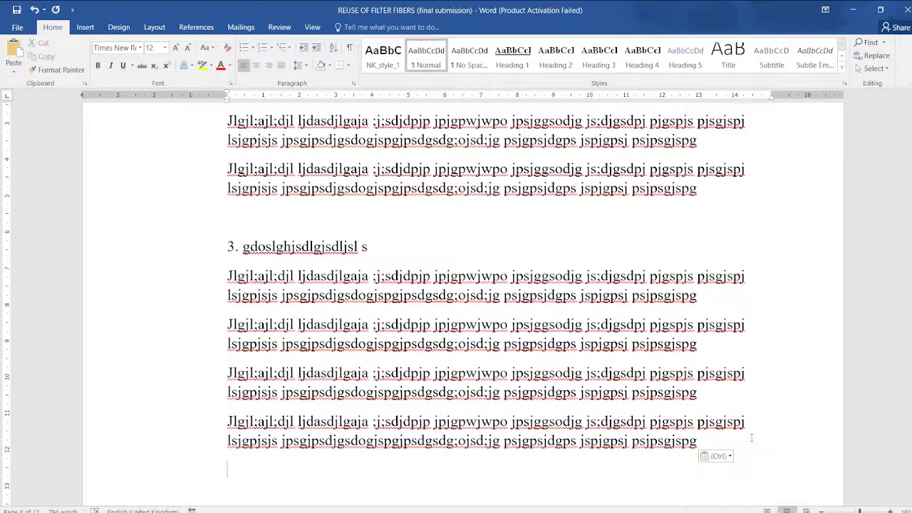
Remove the page break after METHODOLOGY and enter filler text beginning "Skdslglsdjgs ksd;gkjosdpkg" directly below that heading
{"action": "scroll", "coordinate": [750, 438], "scroll_direction": "down", "scroll_amount": 15}
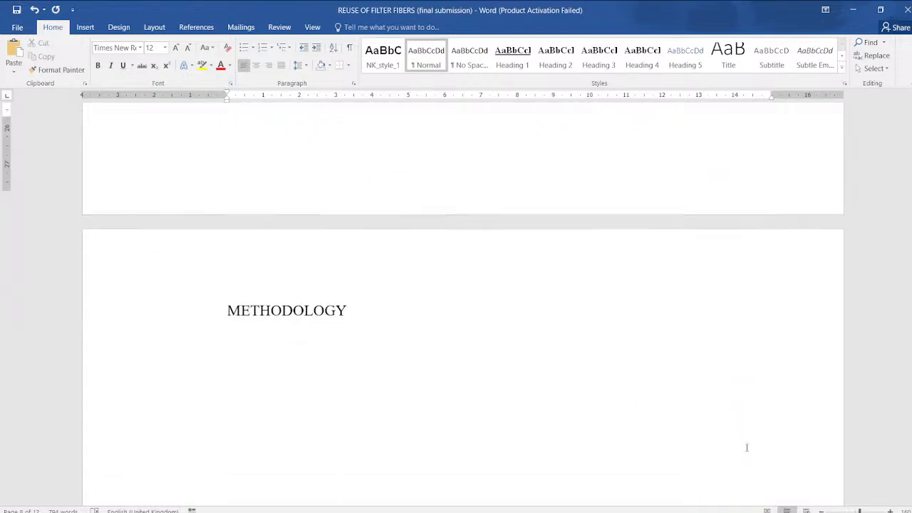
{"action": "left_click", "coordinate": [581, 404]}
{"action": "key", "text": "BackSpace"}
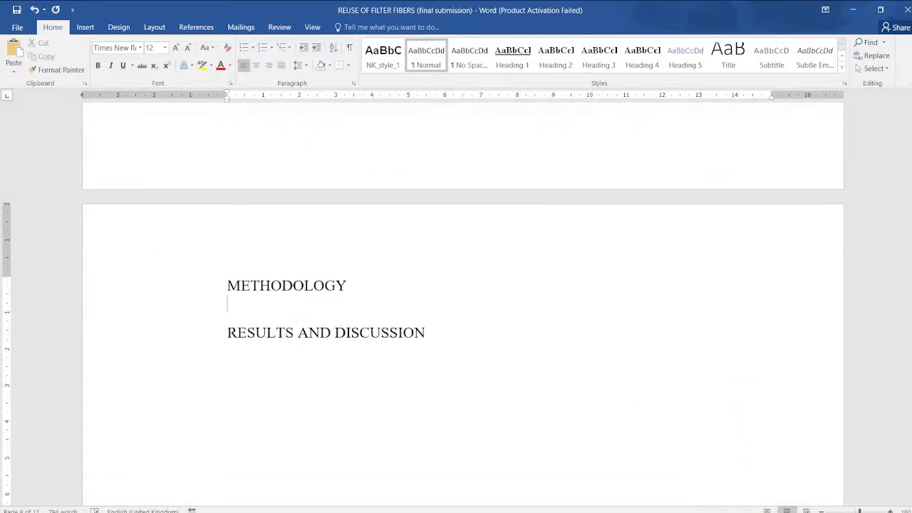
{"action": "type", "text": "skdslglsdjgs ksd;gkjosdpkg ;djs;k"}
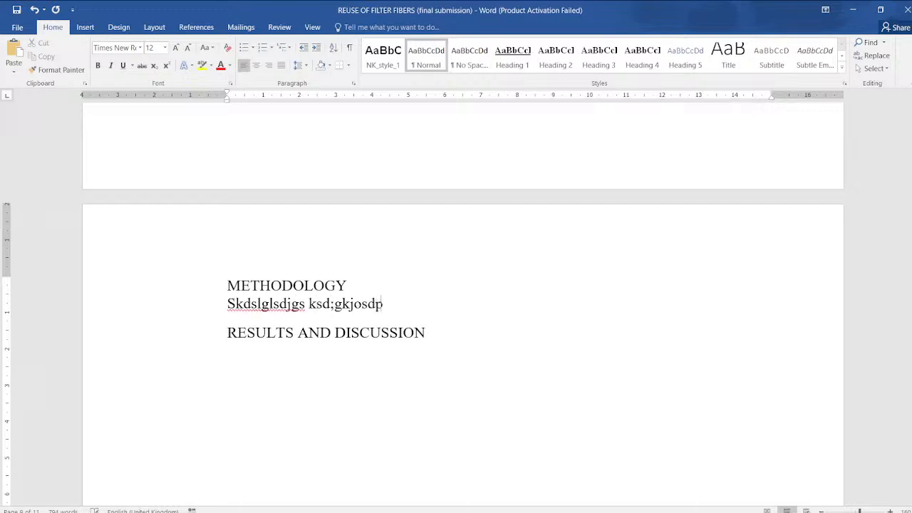
{"action": "type", "text": " ;js;dkgs;djkg s;dkg;sdkgsd"}
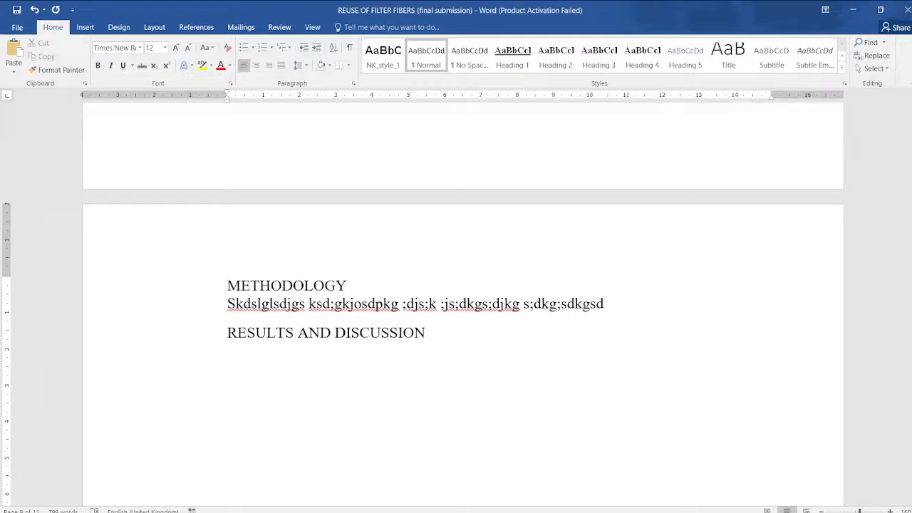
Review the LITERATURE REVIEW chapter's subheadings, numbered items and body text from "Rubber Tyres" to the end of item 3
{"action": "scroll", "coordinate": [464, 306], "scroll_direction": "up", "scroll_amount": 20}
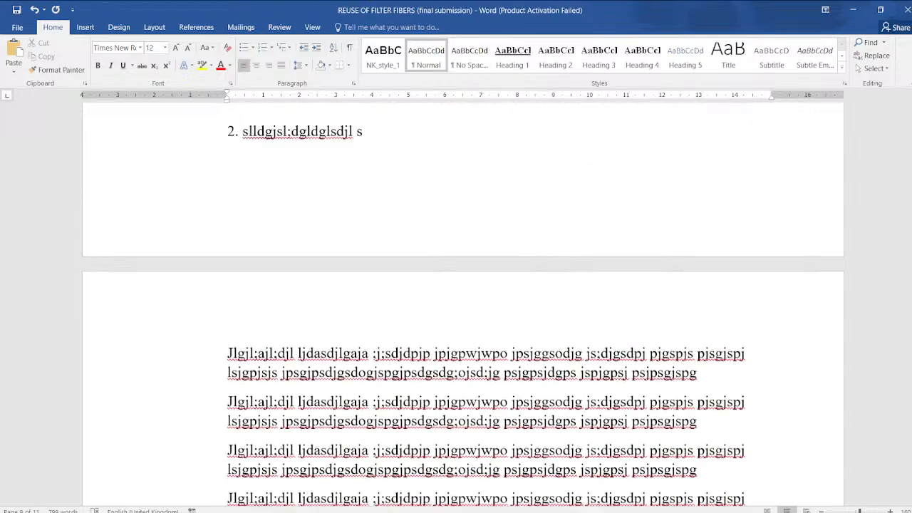
{"action": "scroll", "coordinate": [589, 363], "scroll_direction": "up", "scroll_amount": 7}
{"action": "scroll", "coordinate": [589, 363], "scroll_direction": "down", "scroll_amount": 7}
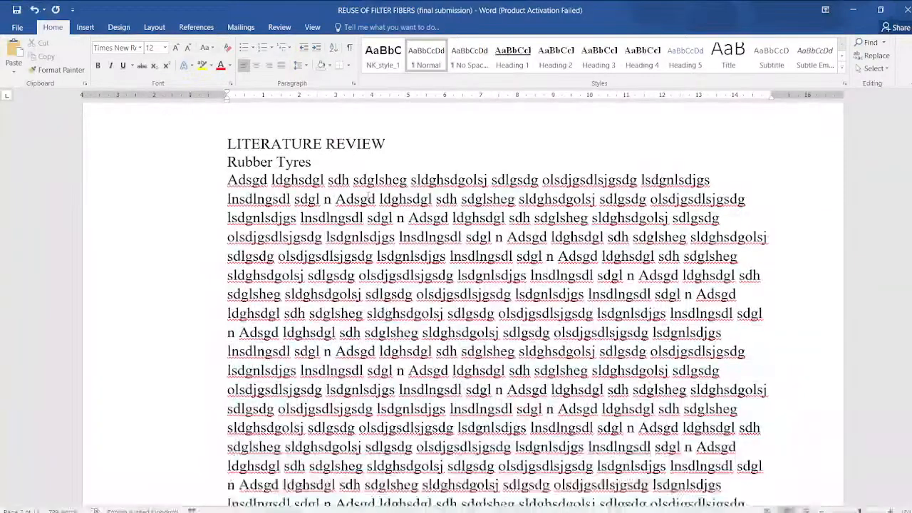
{"action": "left_click", "coordinate": [330, 162]}
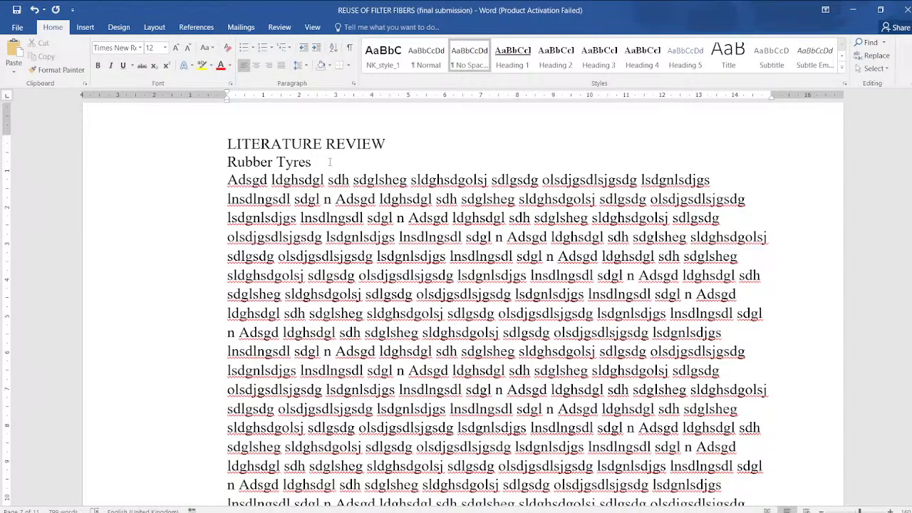
{"action": "scroll", "coordinate": [330, 162], "scroll_direction": "down", "scroll_amount": 2}
{"action": "scroll", "coordinate": [330, 161], "scroll_direction": "down", "scroll_amount": 3}
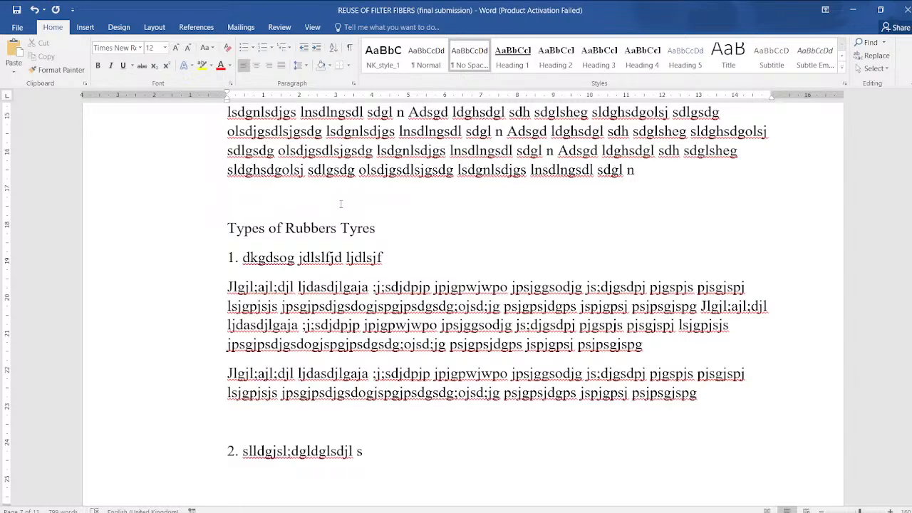
{"action": "scroll", "coordinate": [341, 205], "scroll_direction": "up", "scroll_amount": 10}
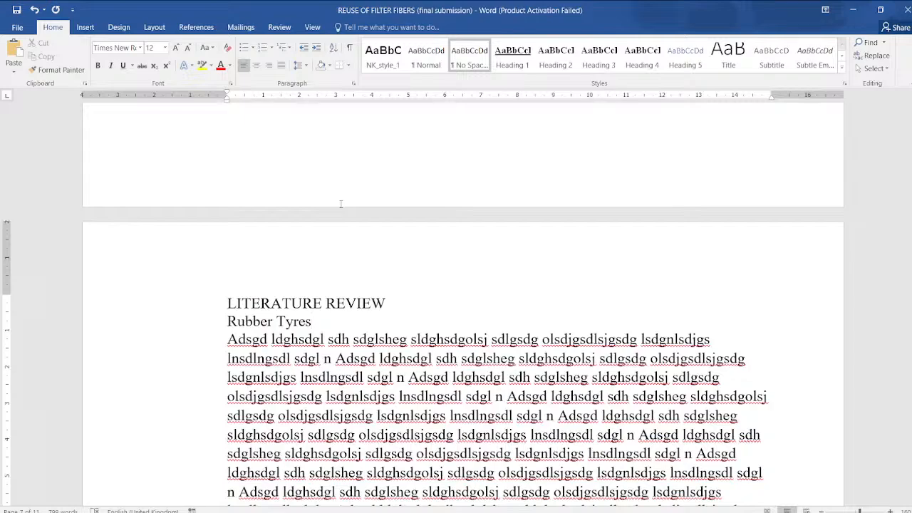
{"action": "scroll", "coordinate": [340, 205], "scroll_direction": "down", "scroll_amount": 10}
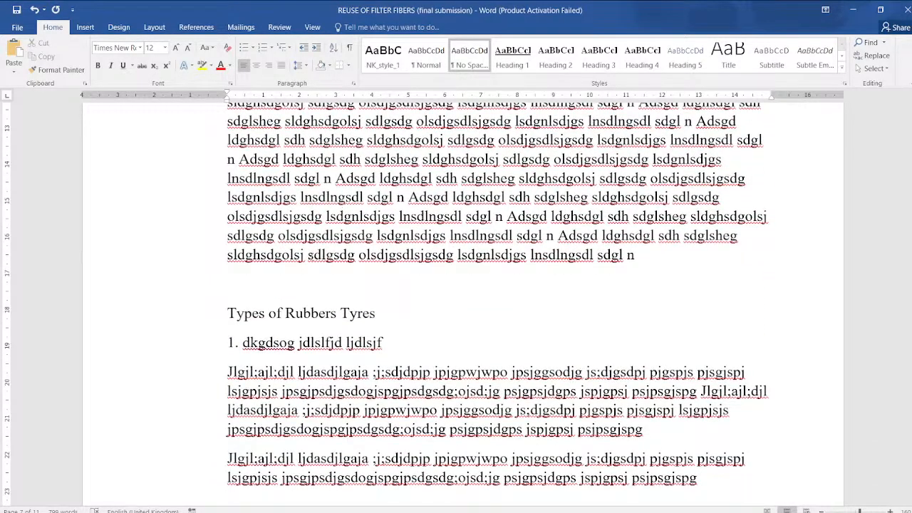
{"action": "scroll", "coordinate": [328, 311], "scroll_direction": "down", "scroll_amount": 2}
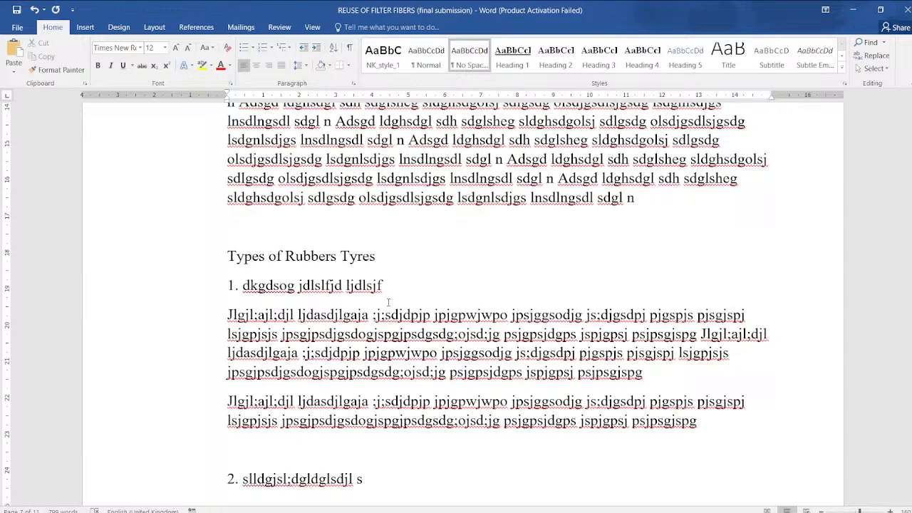
{"action": "left_click", "coordinate": [388, 302]}
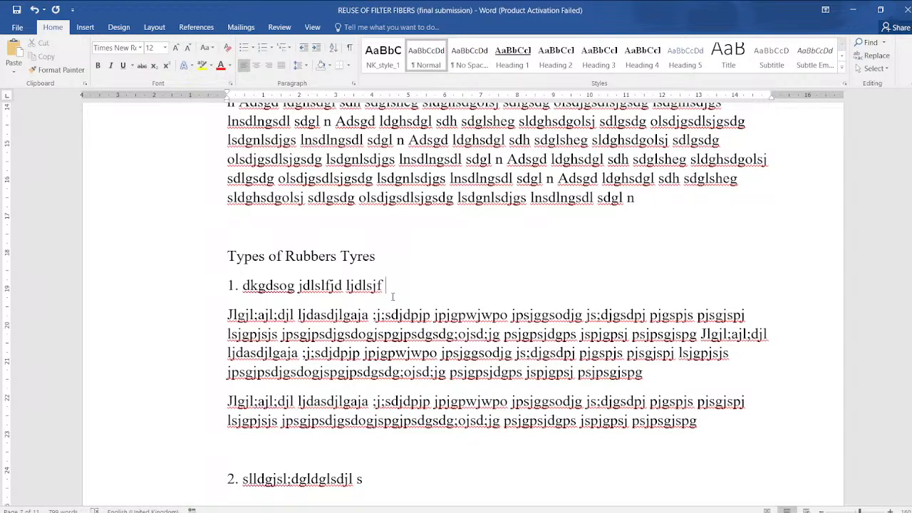
{"action": "scroll", "coordinate": [392, 296], "scroll_direction": "down", "scroll_amount": 6}
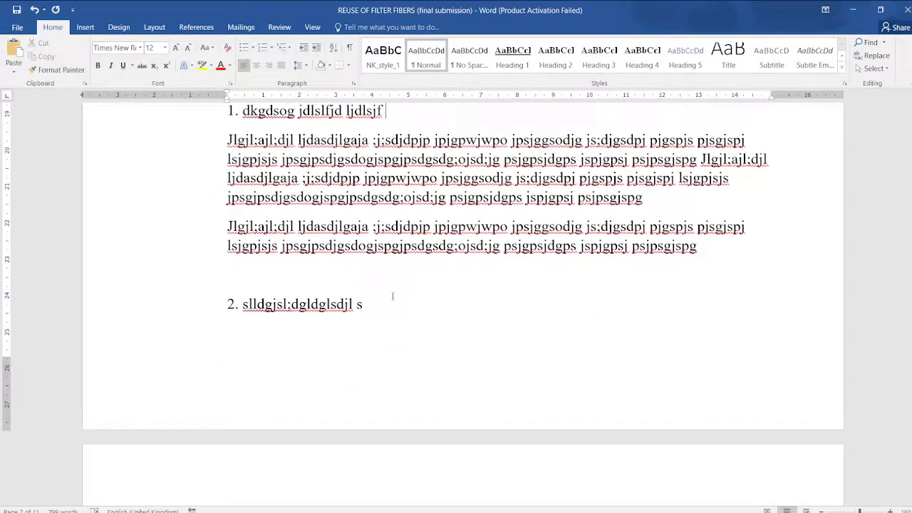
{"action": "scroll", "coordinate": [393, 296], "scroll_direction": "down", "scroll_amount": 2}
{"action": "scroll", "coordinate": [376, 326], "scroll_direction": "down", "scroll_amount": 20}
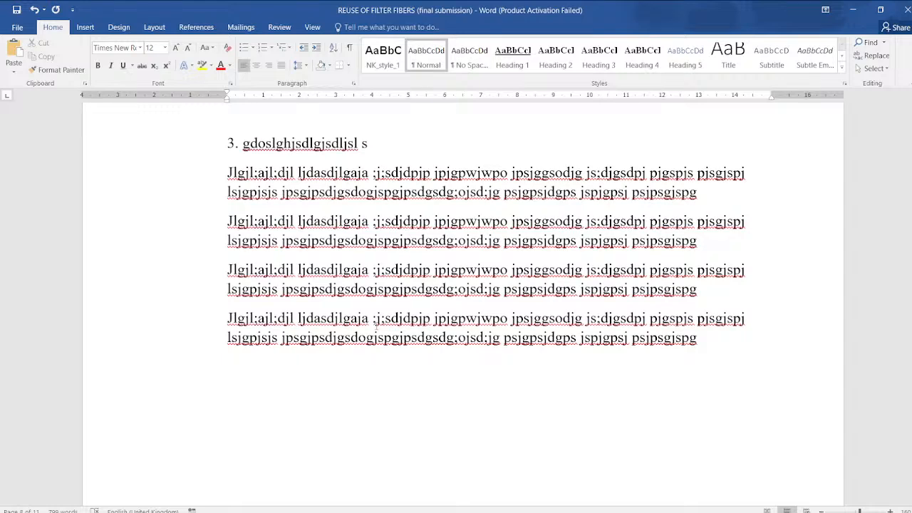
{"action": "scroll", "coordinate": [376, 326], "scroll_direction": "down", "scroll_amount": 2}
{"action": "left_click", "coordinate": [514, 318]}
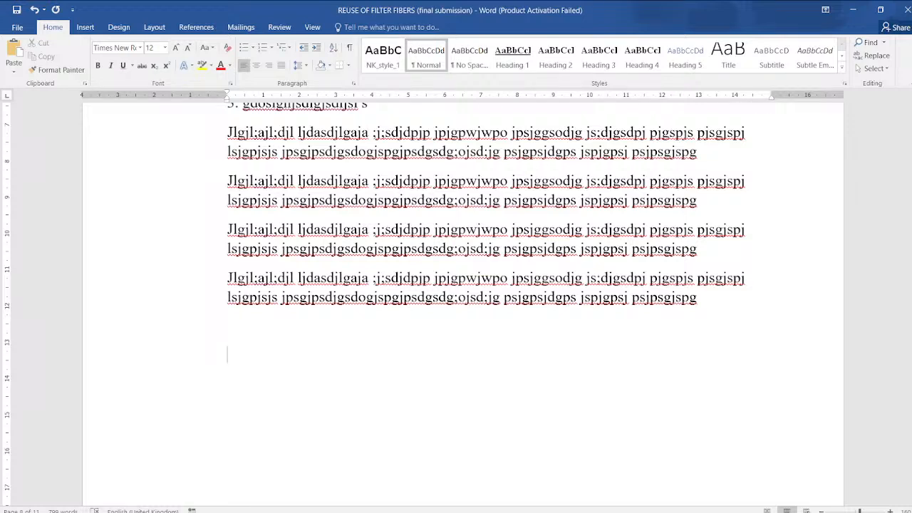
Add the subheading "Activated Charcoal" below the last "Jlgjl;ajl;djl" paragraph and start a new line under it
{"action": "type", "text": "ctivated Charcoa"}
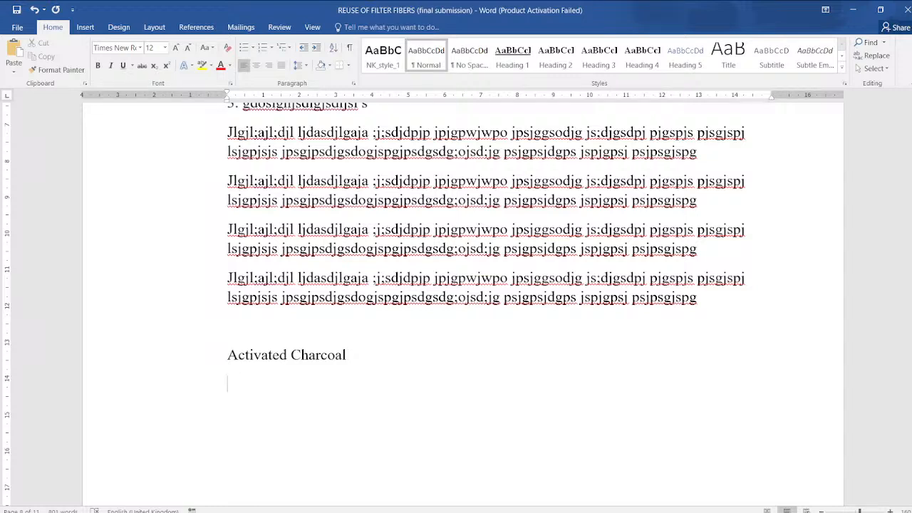
{"action": "type", "text": "l"}
{"action": "key", "text": "Return"}
Enter a three-line filler paragraph beginning "Alsjf lsdgsdj lajgod jaodjg" under the Activated Charcoal subheading
{"action": "type", "text": "alsjf lsdgsdj lajgod jaodjg"}
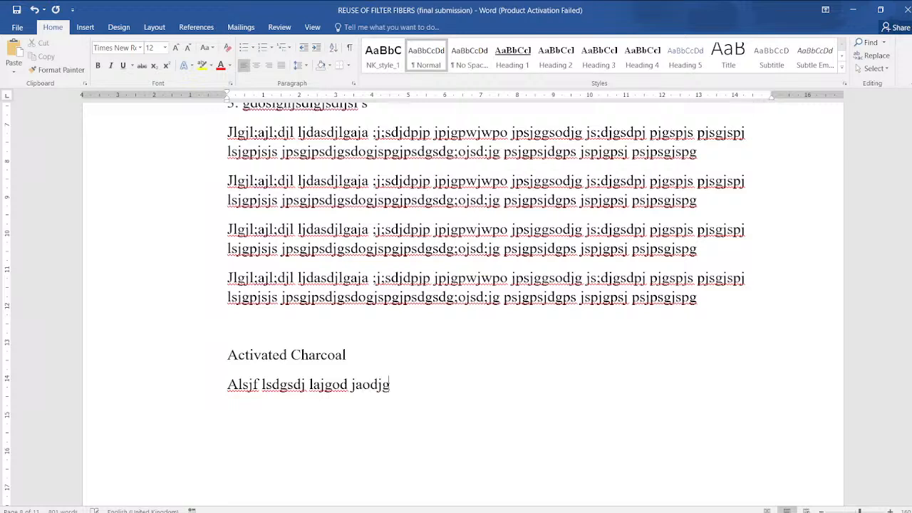
{"action": "type", "text": " psdgs pjgosgjs nsosgj"}
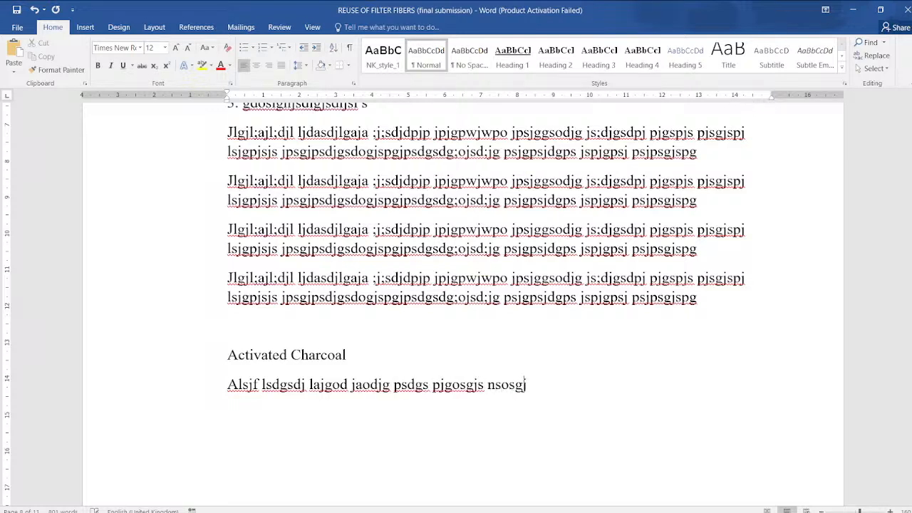
{"action": "type", "text": "wpgjpwg wpojgwp pwjwpjg;"}
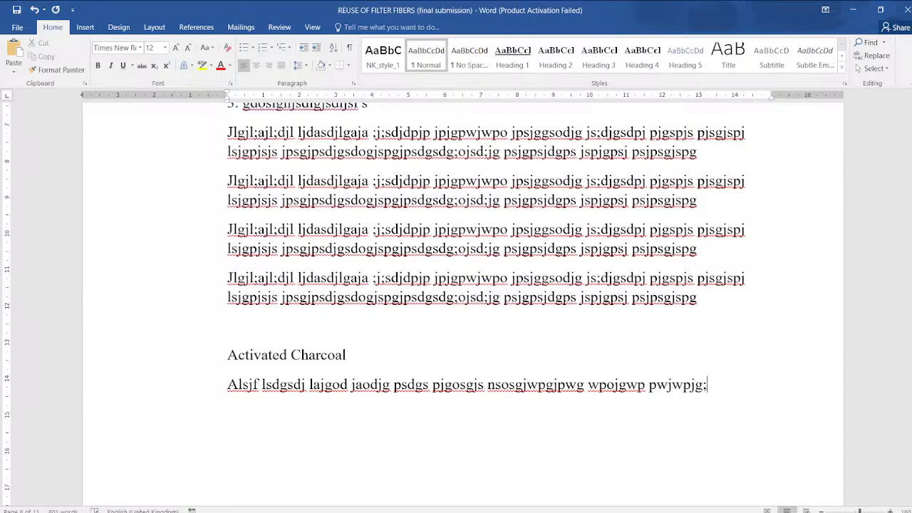
{"action": "type", "text": "s;g p;sgjspdj psgjps jpsgjs jp"}
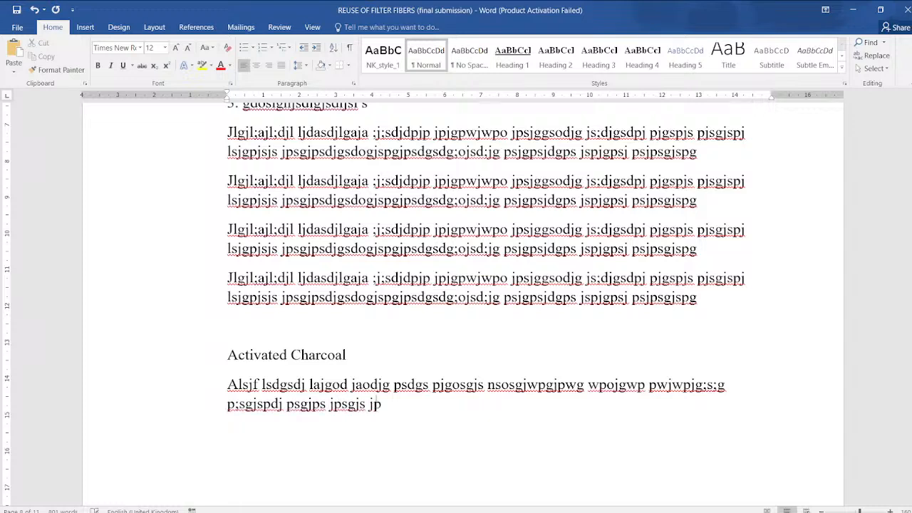
{"action": "type", "text": "sgpsjgps nsgjpwgjw psgj psg"}
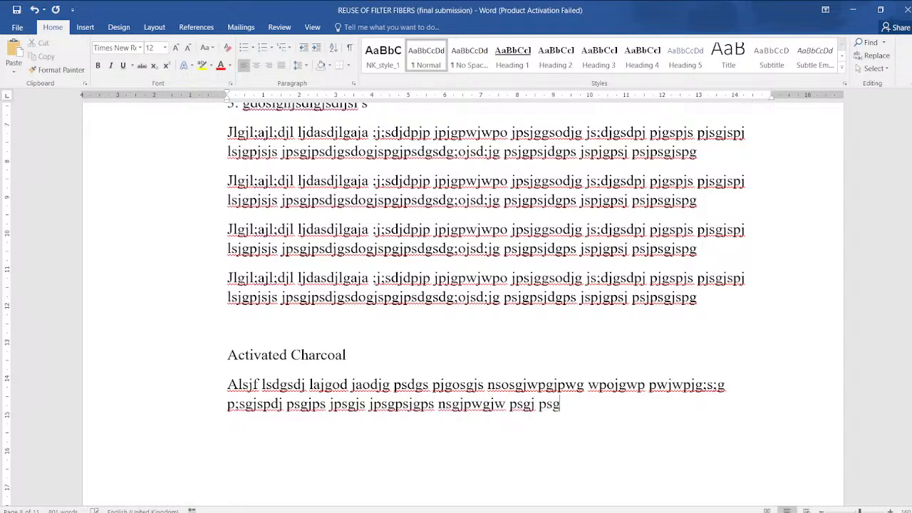
{"action": "type", "text": "jsl jspgj sojs pgjsp "}
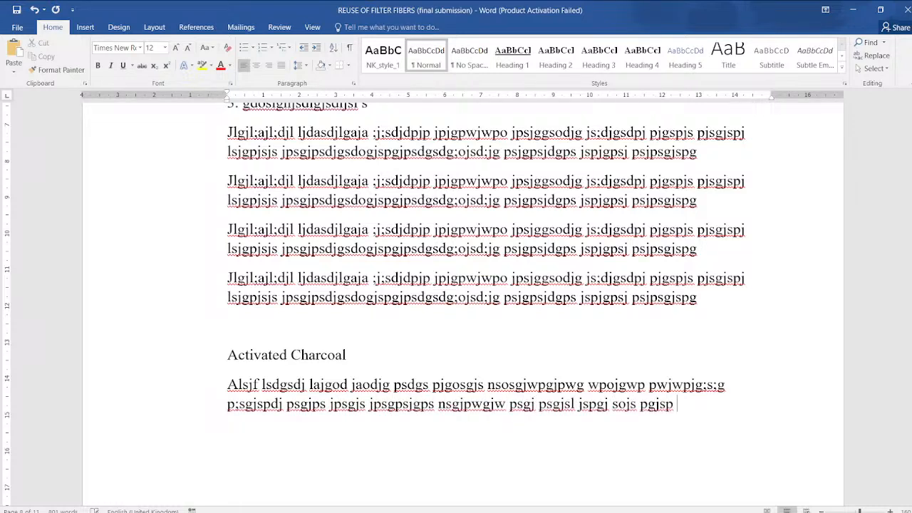
{"action": "type", "text": "oe jgpsps posjsjgp"}
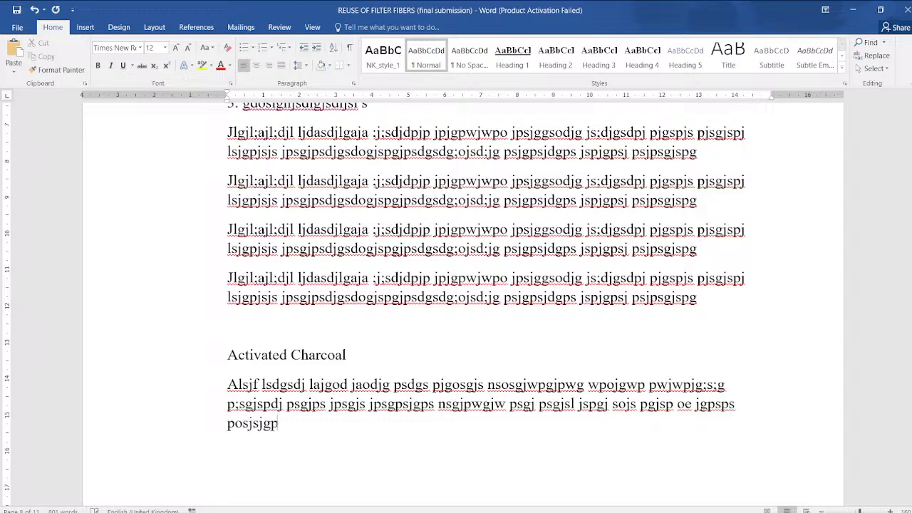
{"action": "type", "text": "jsen psepj ogjpsj posj"}
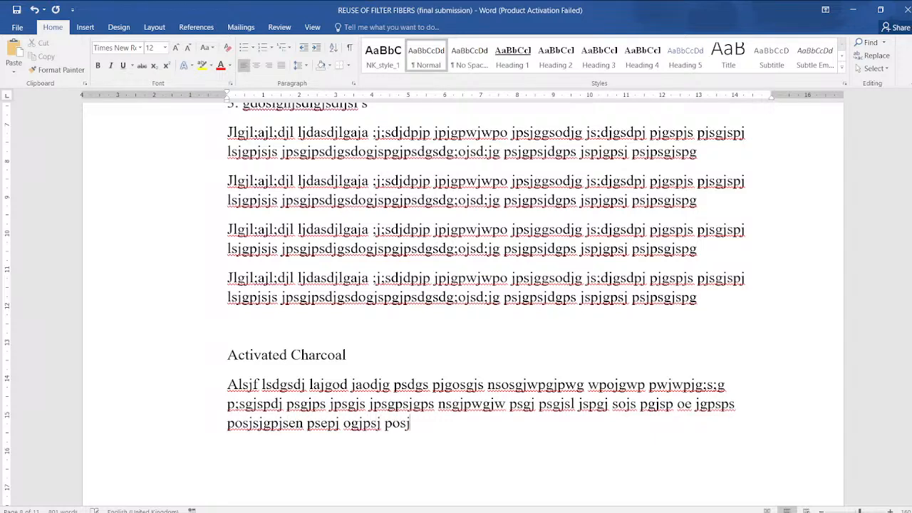
{"action": "type", "text": "gpo psj ps jsps jsjs"}
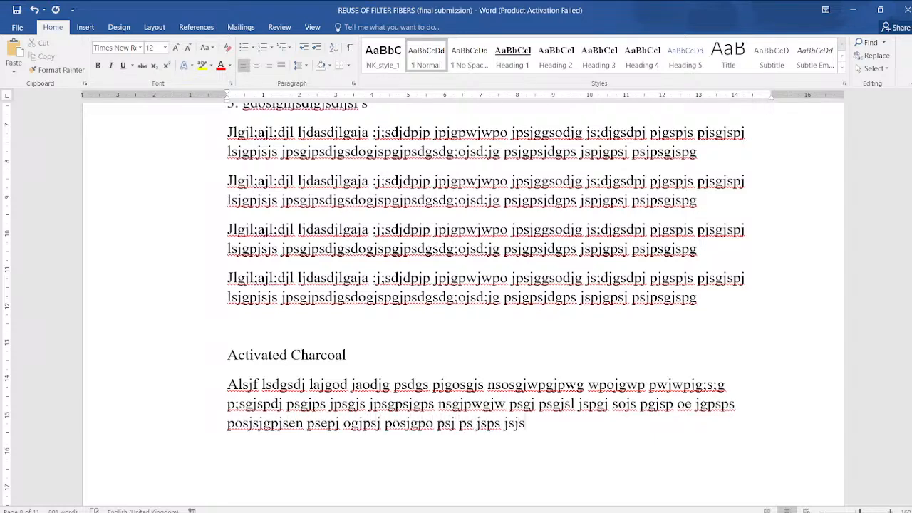
{"action": "type", "text": "p jsp jsgpsj psjs psgjs ;leoj eoj"}
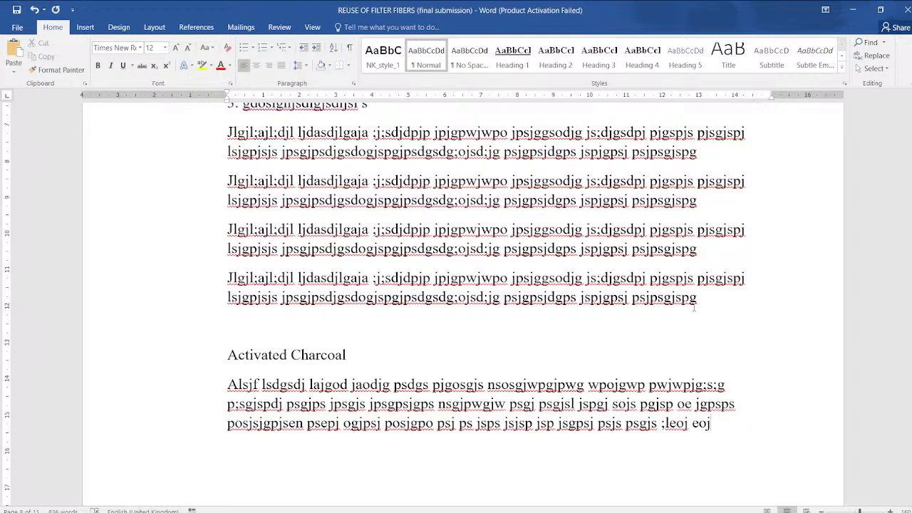
Copy the "Alsjf lsdgsdj" paragraph and paste it four times after the original
{"action": "key", "text": "ctrl+shift+Up"}
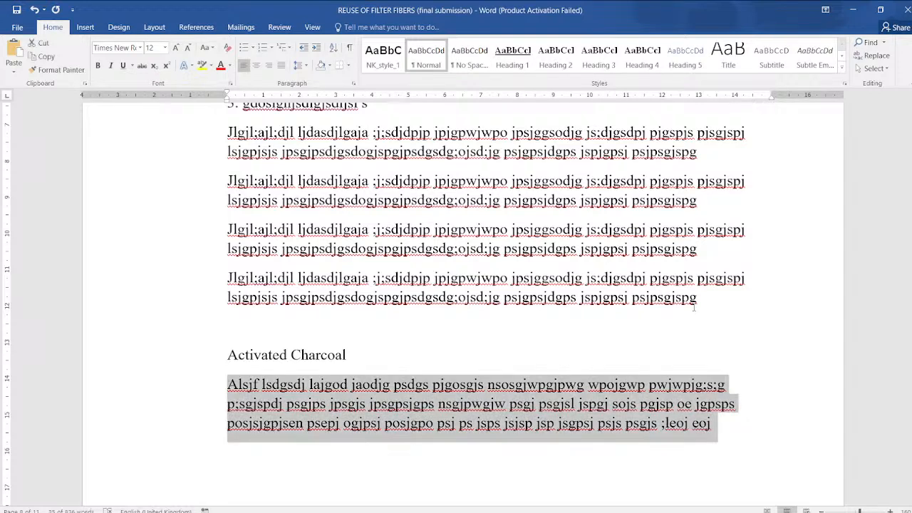
{"action": "left_click", "coordinate": [449, 448]}
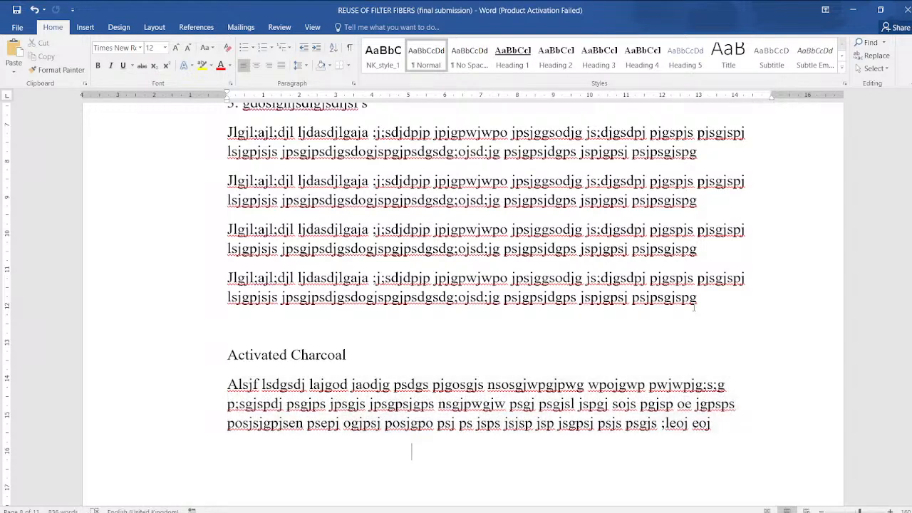
{"action": "key", "text": "ctrl+v"}
{"action": "key", "text": "ctrl+v"}
{"action": "key", "text": "ctrl+v"}
{"action": "key", "text": "ctrl+v"}
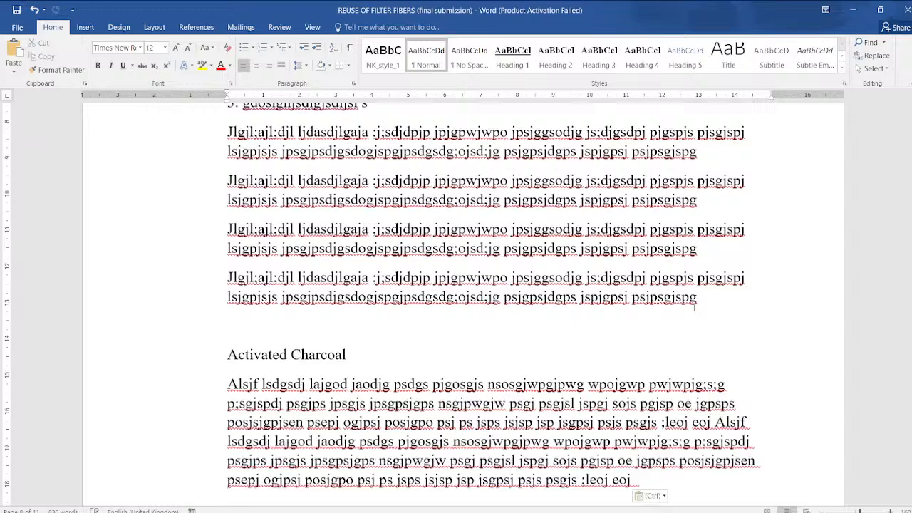
Review the body text under Activated Charcoal and the space remaining before the METHODOLOGY page
{"action": "scroll", "coordinate": [693, 307], "scroll_direction": "down", "scroll_amount": 4}
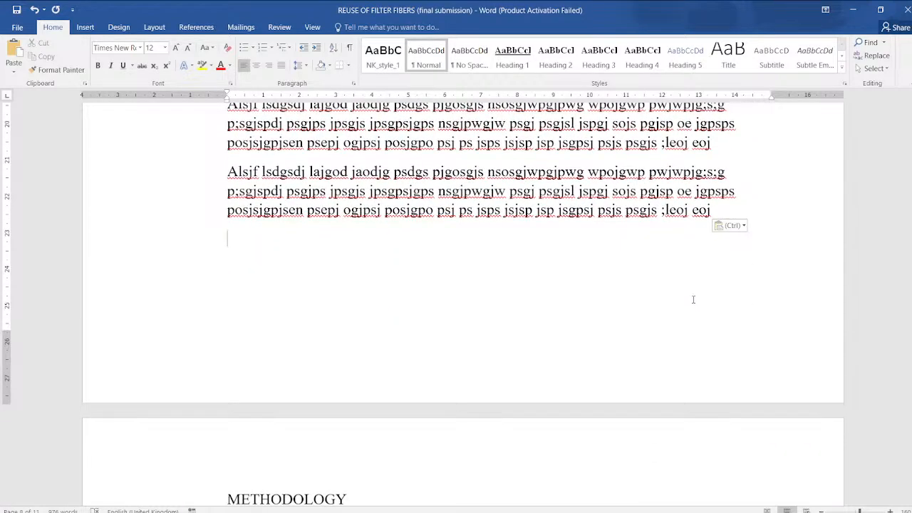
{"action": "scroll", "coordinate": [693, 298], "scroll_direction": "down", "scroll_amount": 2}
{"action": "scroll", "coordinate": [693, 298], "scroll_direction": "up", "scroll_amount": 8}
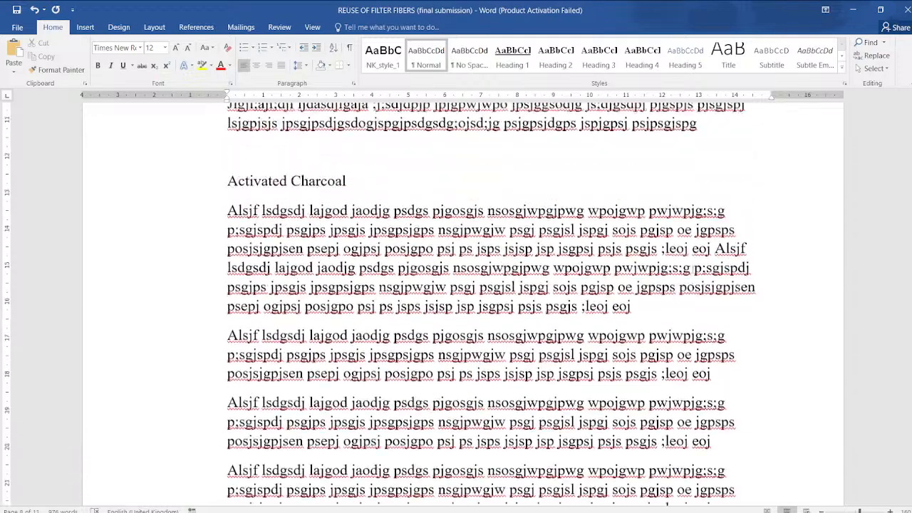
{"action": "scroll", "coordinate": [675, 279], "scroll_direction": "down", "scroll_amount": 5}
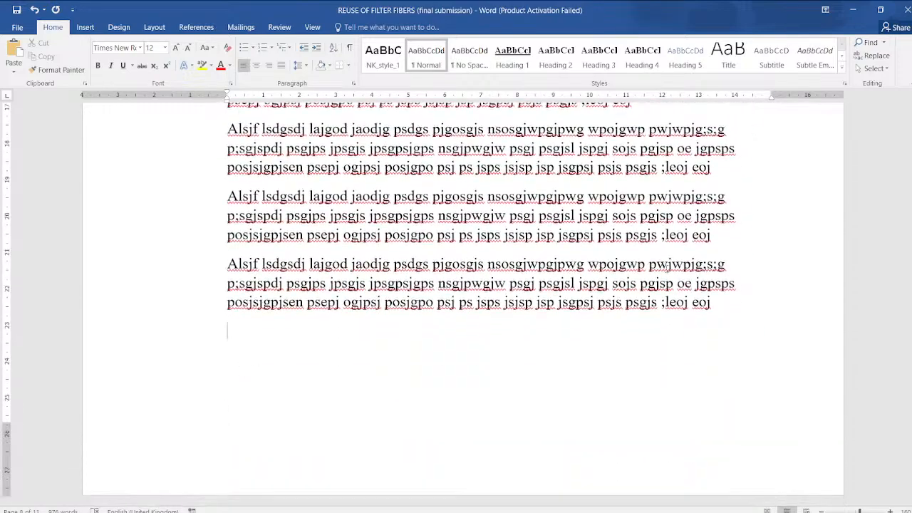
{"action": "scroll", "coordinate": [669, 274], "scroll_direction": "up", "scroll_amount": 2}
{"action": "scroll", "coordinate": [667, 269], "scroll_direction": "up", "scroll_amount": 2}
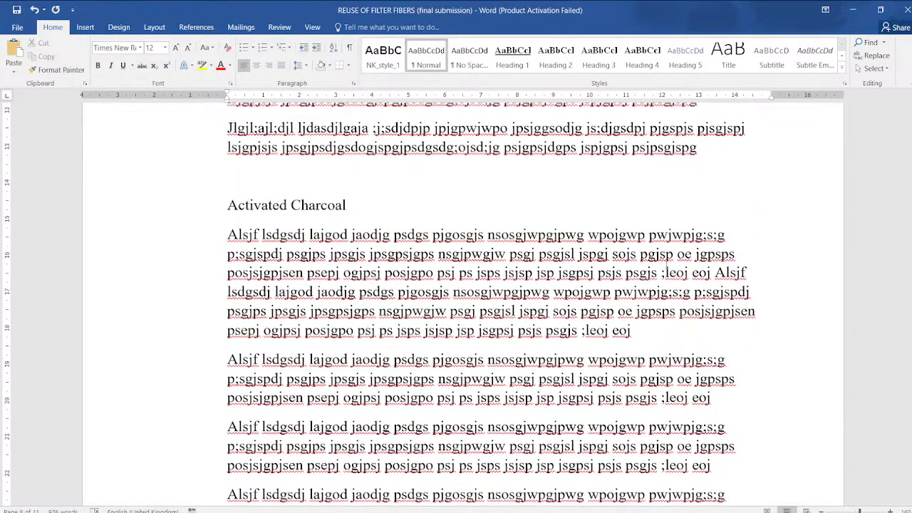
{"action": "scroll", "coordinate": [666, 269], "scroll_direction": "down", "scroll_amount": 3}
{"action": "scroll", "coordinate": [649, 237], "scroll_direction": "down", "scroll_amount": 3}
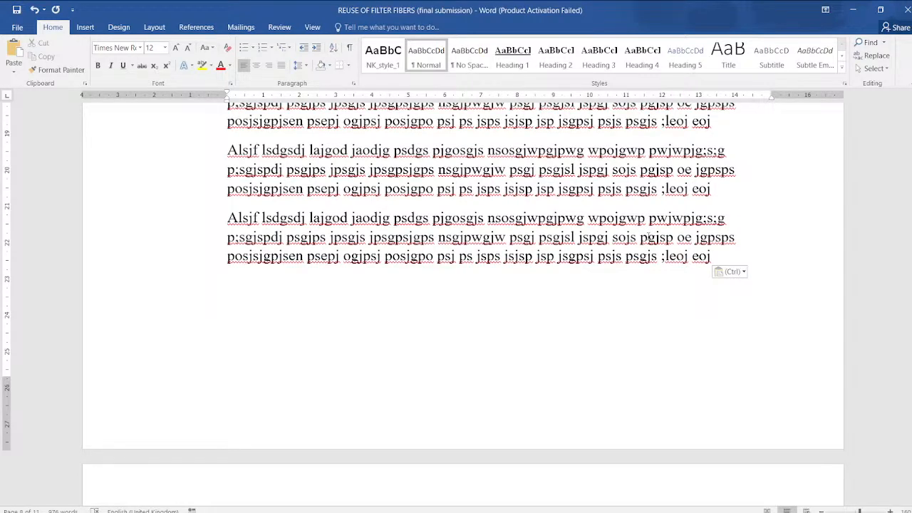
Add the subheading "Pyrolysis" after the Activated Charcoal text and enter a filler paragraph beginning "Alal aaowjh lajl ajgolaj" under it
{"action": "key", "text": "Return"}
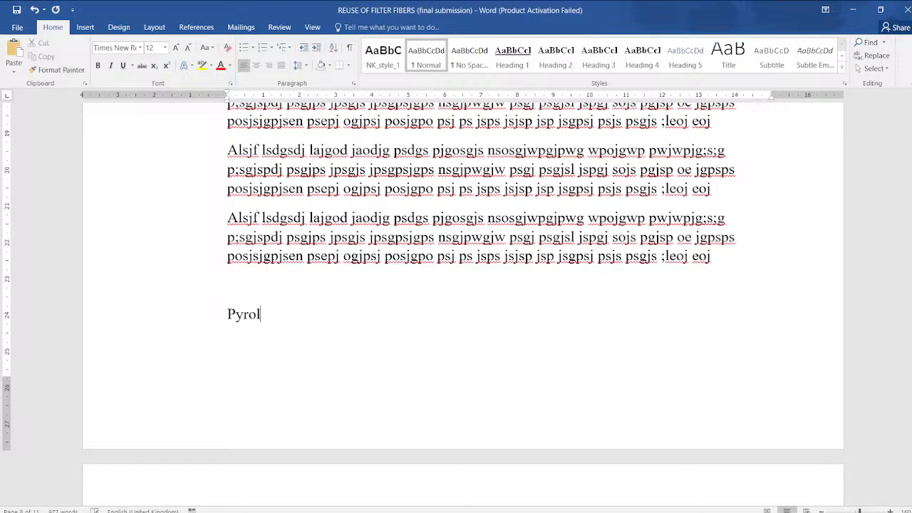
{"action": "type", "text": "Pyrolysisa"}
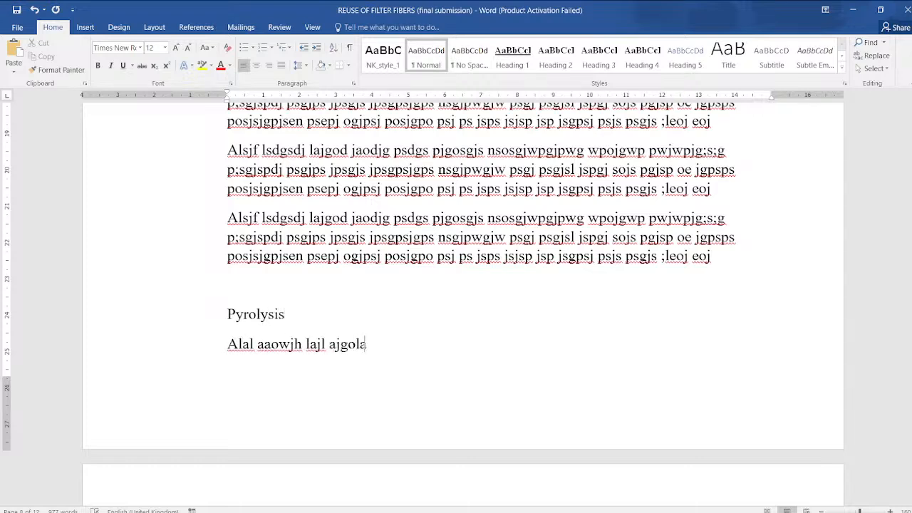
{"action": "type", "text": "lal aaowjh lajl ajgolaj osdgjs oiaj olaa oljad o"}
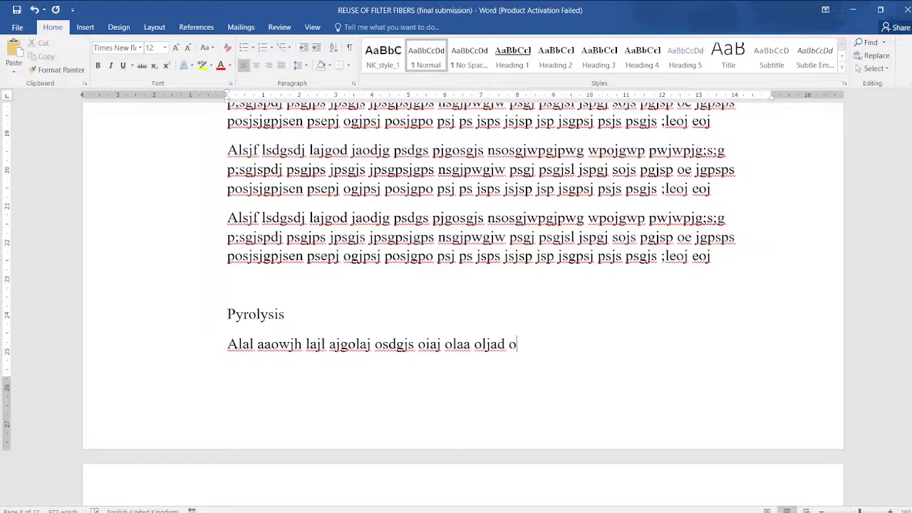
{"action": "type", "text": "sj osdf aj oah oajao"}
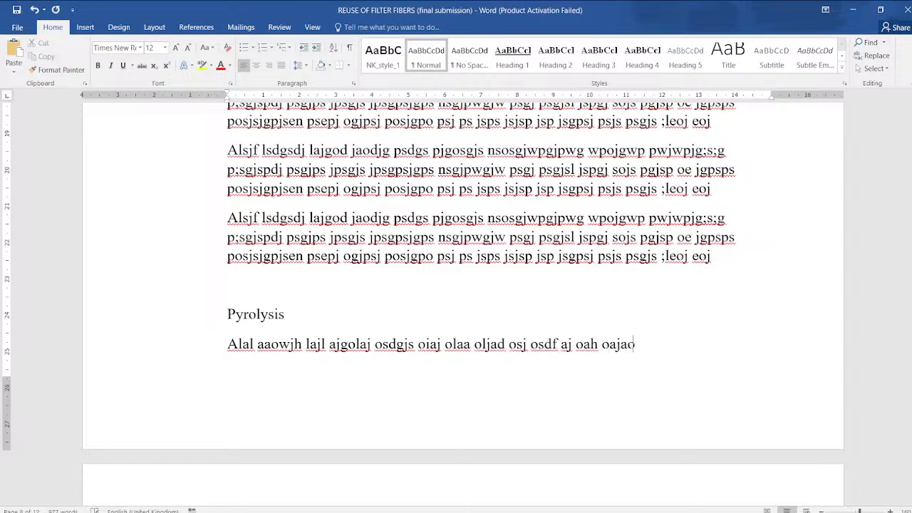
{"action": "type", "text": " jadfo sjsd jaod asoasdh "}
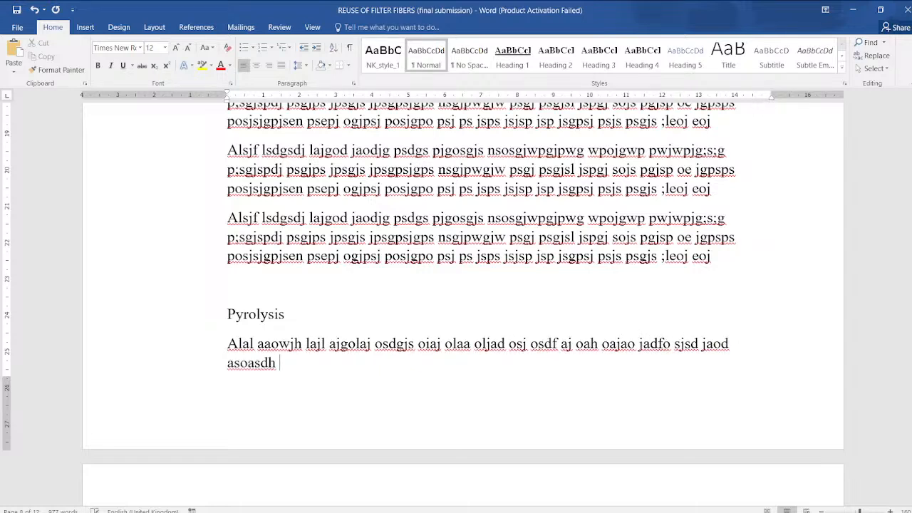
{"action": "type", "text": "oadof oahao hoehoaid howow"}
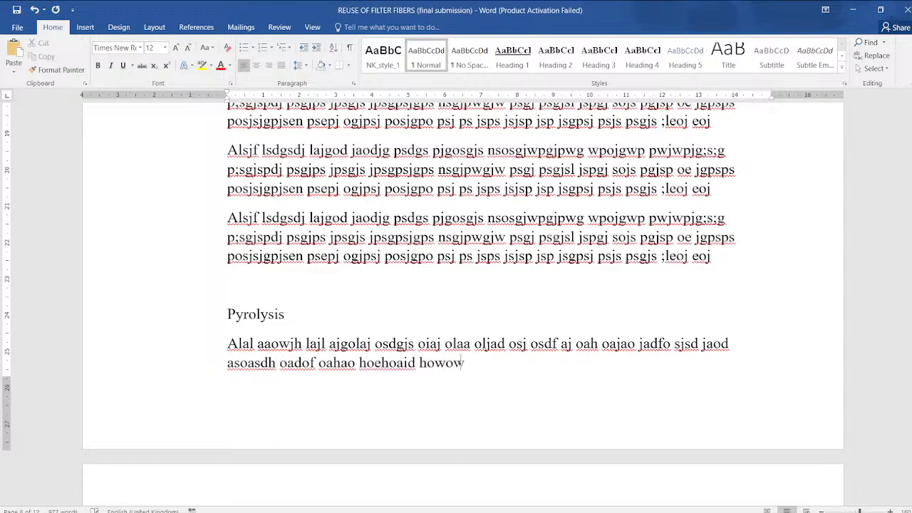
{"action": "type", "text": " hwowh sodh oos ohso"}
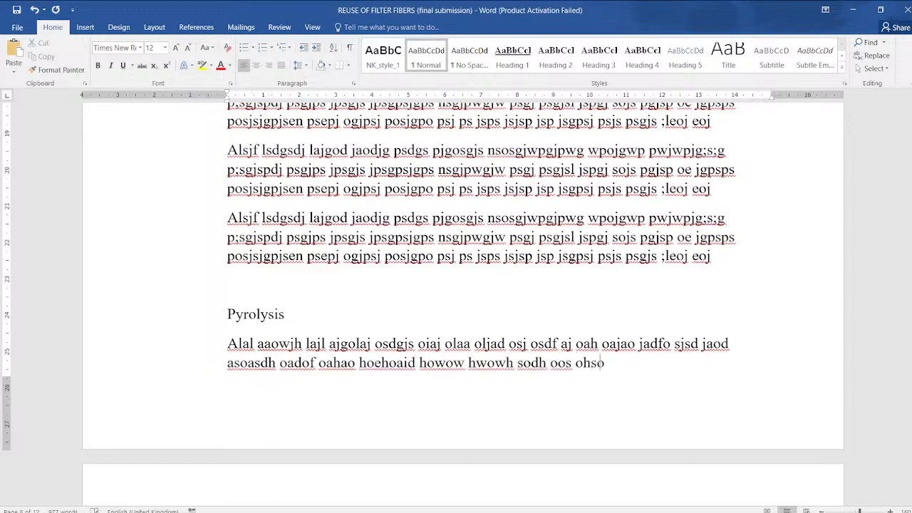
{"action": "type", "text": "h osd isdsdlosdhdo hse"}
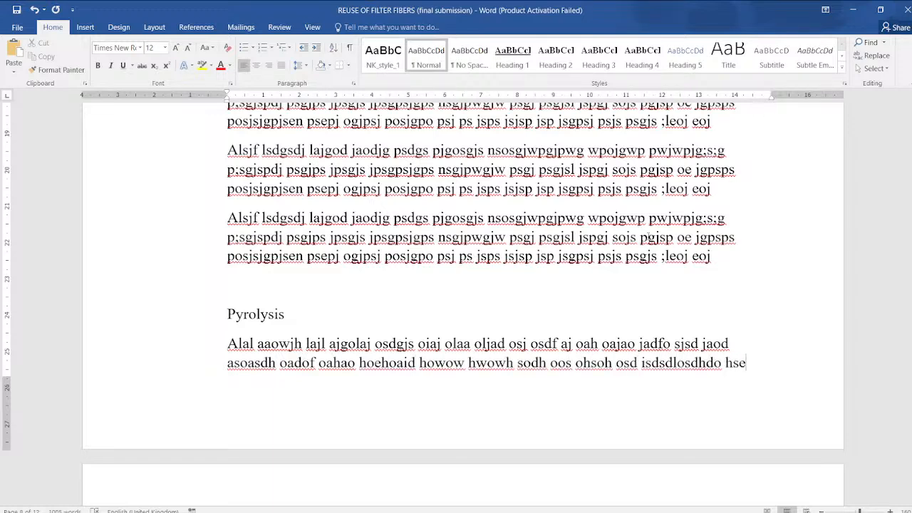
Copy the "Alal aaowjh" paragraph and paste it four times below the original in the Pyrolysis section
{"action": "triple_click", "coordinate": [647, 361]}
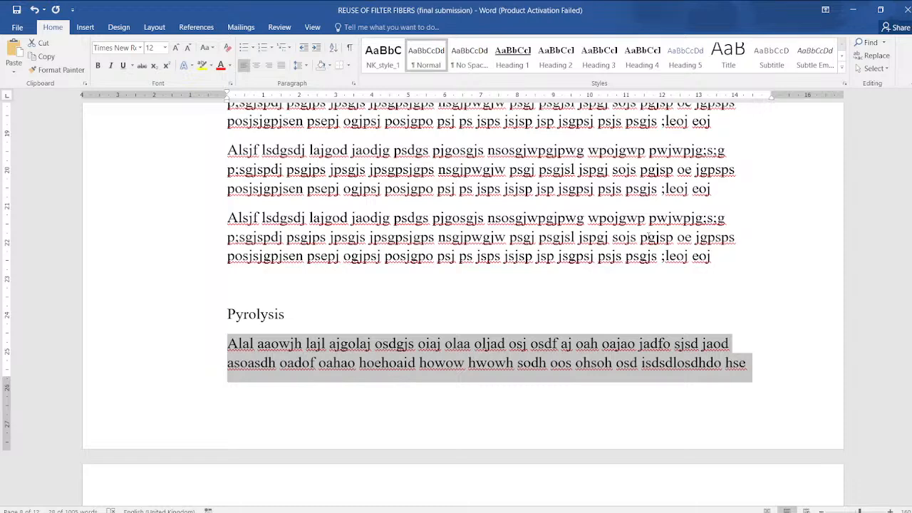
{"action": "key", "text": "Down"}
{"action": "key", "text": "Down"}
{"action": "key", "text": "Down"}
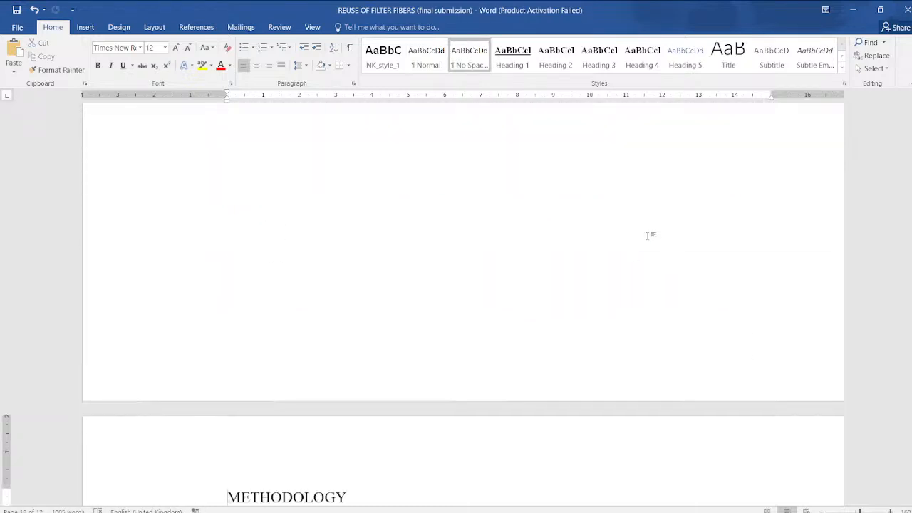
{"action": "key", "text": "Up"}
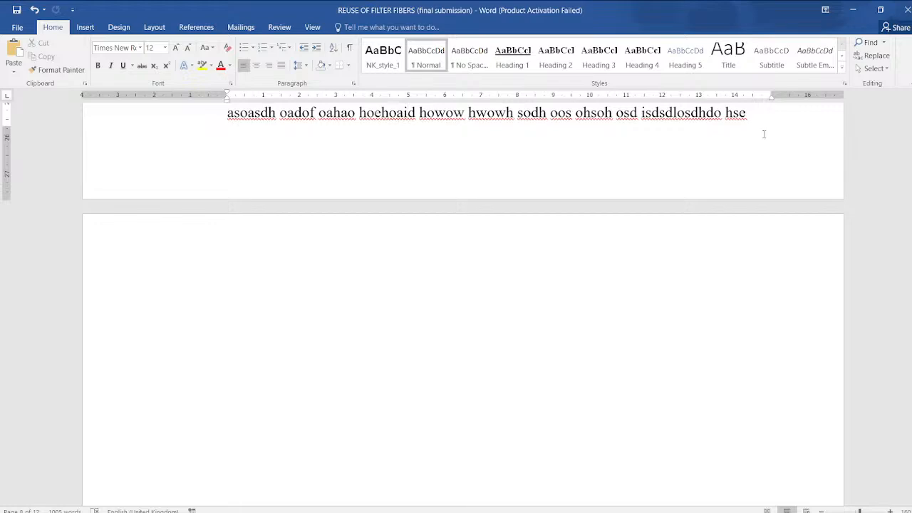
{"action": "key", "text": "ctrl+v"}
{"action": "key", "text": "ctrl+v"}
{"action": "key", "text": "ctrl+v"}
{"action": "key", "text": "ctrl+v"}
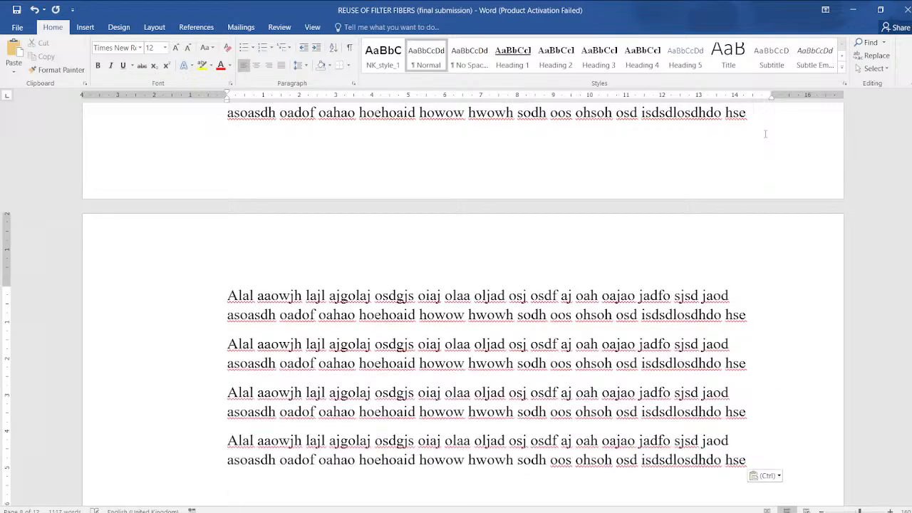
Review the document's pages from the Pyrolysis text to METHODOLOGY, and from ABSTRACT through the front matter to the body chapters
{"action": "scroll", "coordinate": [765, 133], "scroll_direction": "down", "scroll_amount": 1}
{"action": "scroll", "coordinate": [765, 134], "scroll_direction": "down", "scroll_amount": 15}
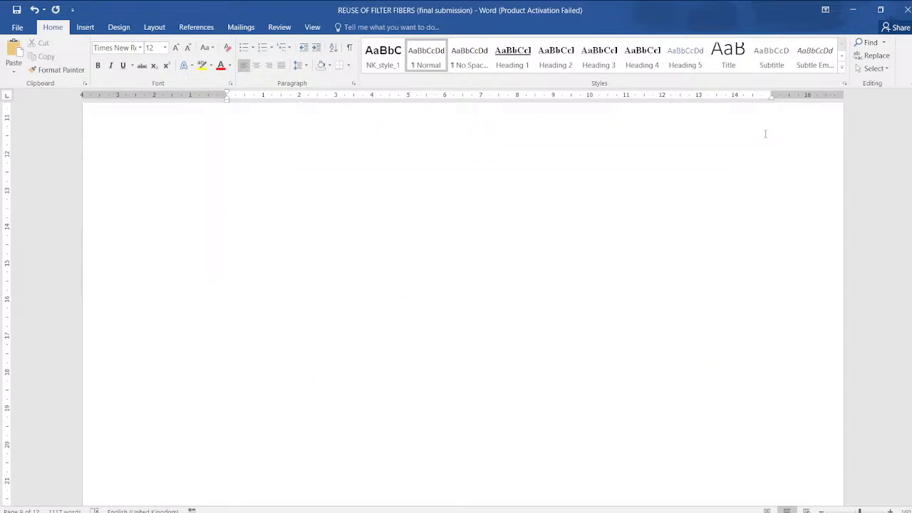
{"action": "scroll", "coordinate": [765, 134], "scroll_direction": "down", "scroll_amount": 2}
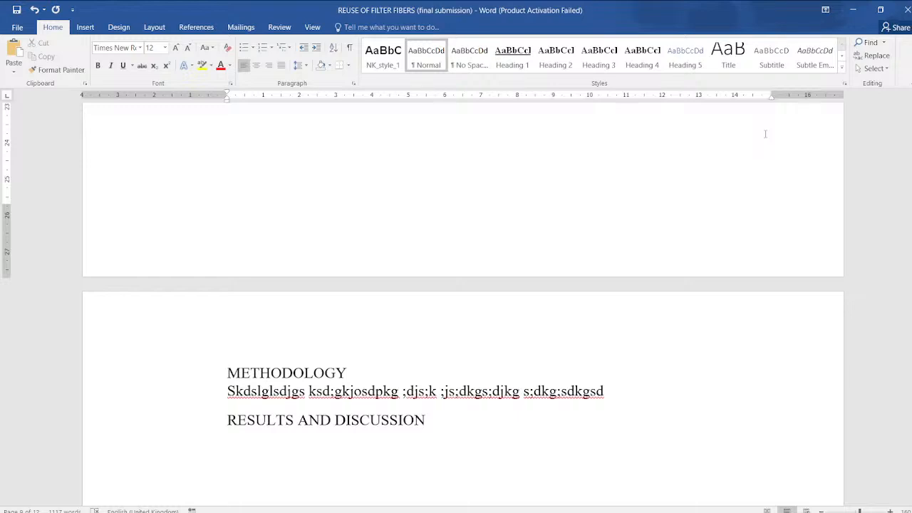
{"action": "scroll", "coordinate": [765, 134], "scroll_direction": "down", "scroll_amount": 7}
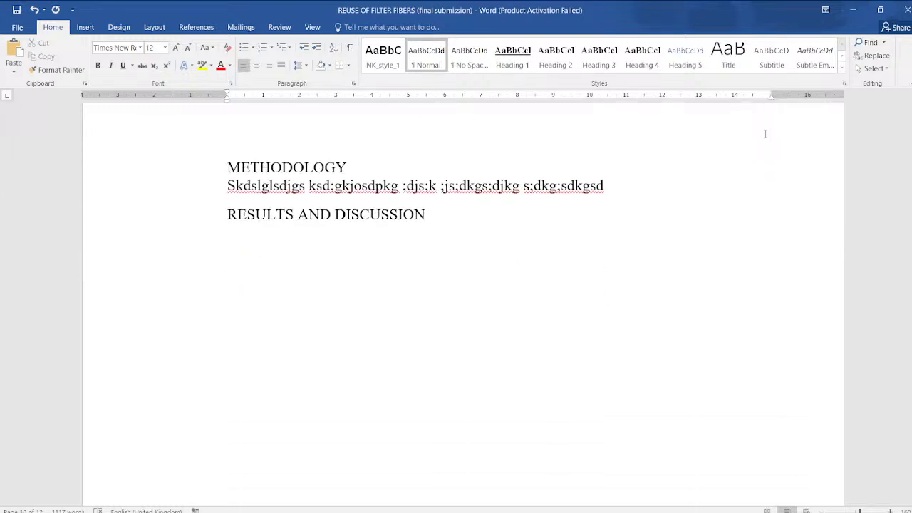
{"action": "scroll", "coordinate": [765, 134], "scroll_direction": "up", "scroll_amount": 20}
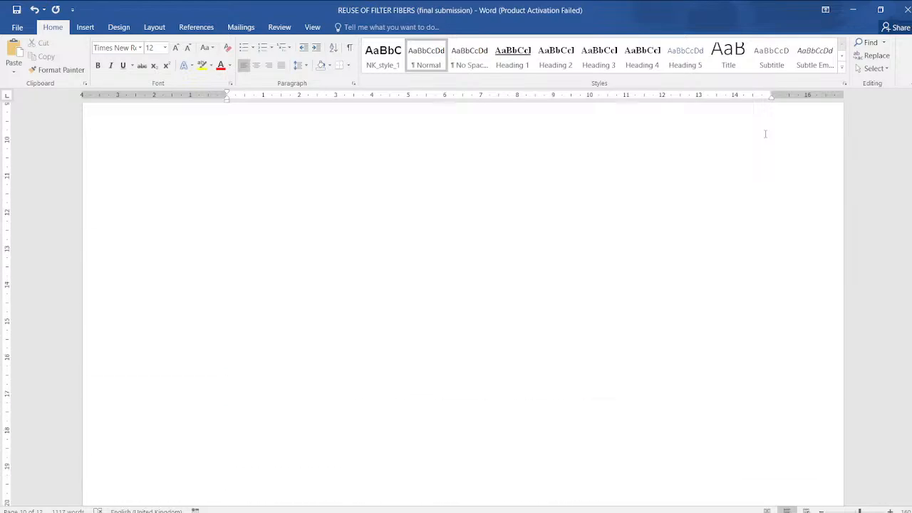
{"action": "scroll", "coordinate": [765, 134], "scroll_direction": "up", "scroll_amount": 20}
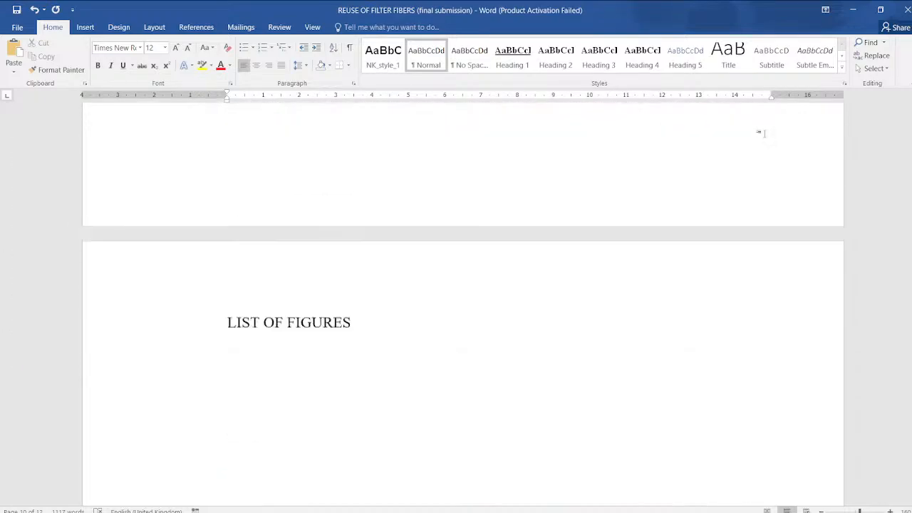
{"action": "scroll", "coordinate": [765, 134], "scroll_direction": "up", "scroll_amount": 10}
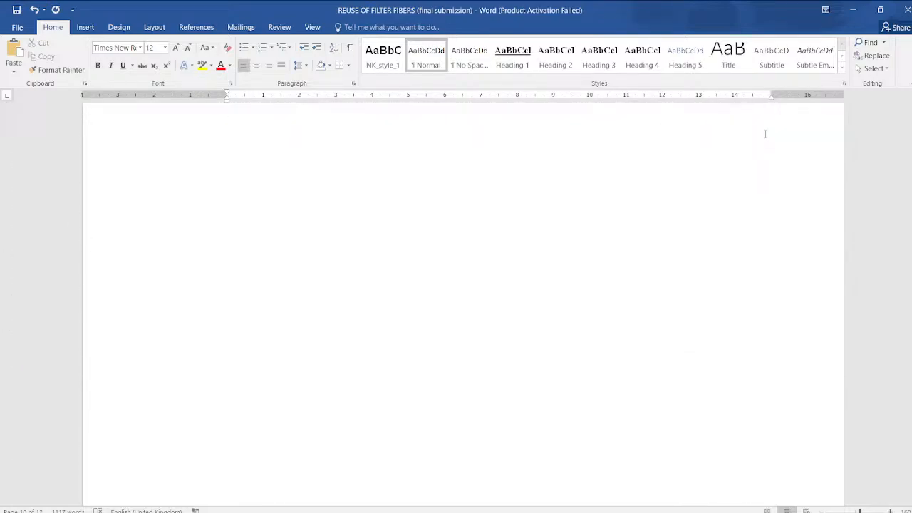
{"action": "scroll", "coordinate": [765, 134], "scroll_direction": "up", "scroll_amount": 10}
{"action": "scroll", "coordinate": [765, 134], "scroll_direction": "up", "scroll_amount": 15}
{"action": "scroll", "coordinate": [765, 134], "scroll_direction": "down", "scroll_amount": 3}
{"action": "scroll", "coordinate": [766, 134], "scroll_direction": "up", "scroll_amount": 3}
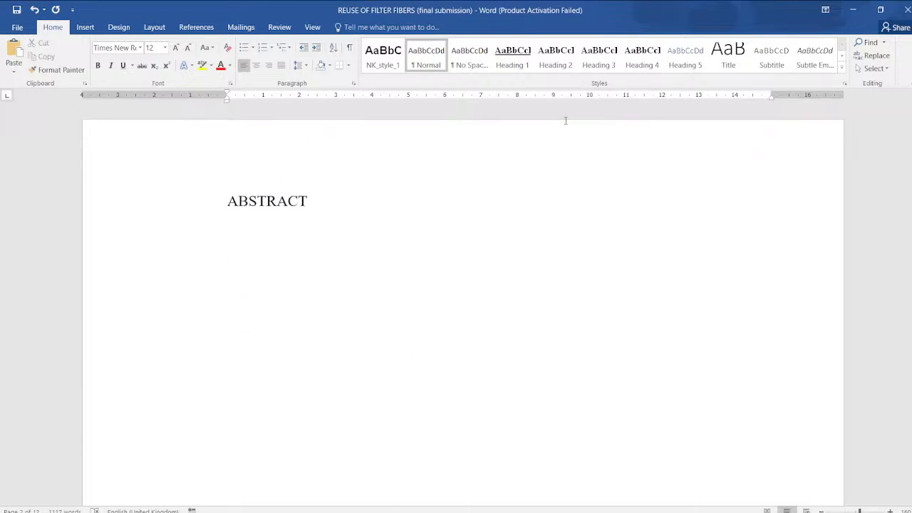
{"action": "left_click", "coordinate": [428, 188]}
{"action": "scroll", "coordinate": [428, 188], "scroll_direction": "down", "scroll_amount": 15}
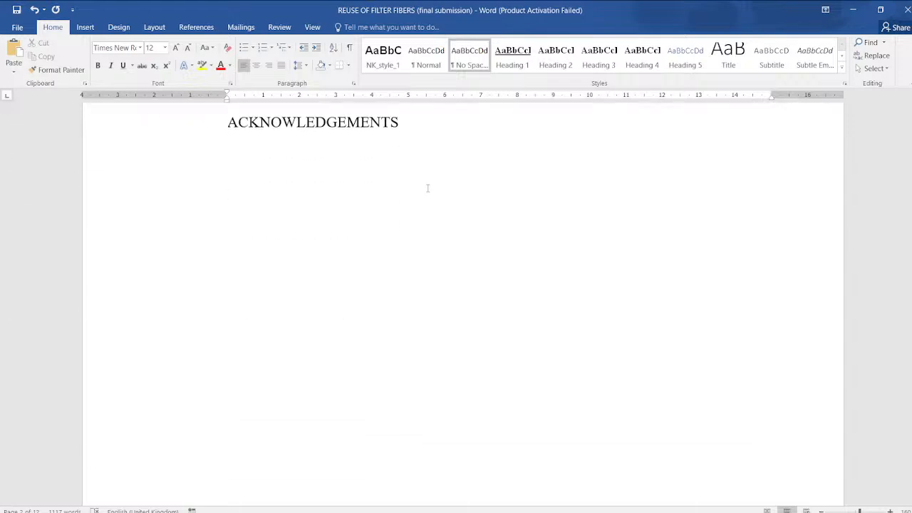
{"action": "scroll", "coordinate": [427, 188], "scroll_direction": "down", "scroll_amount": 12}
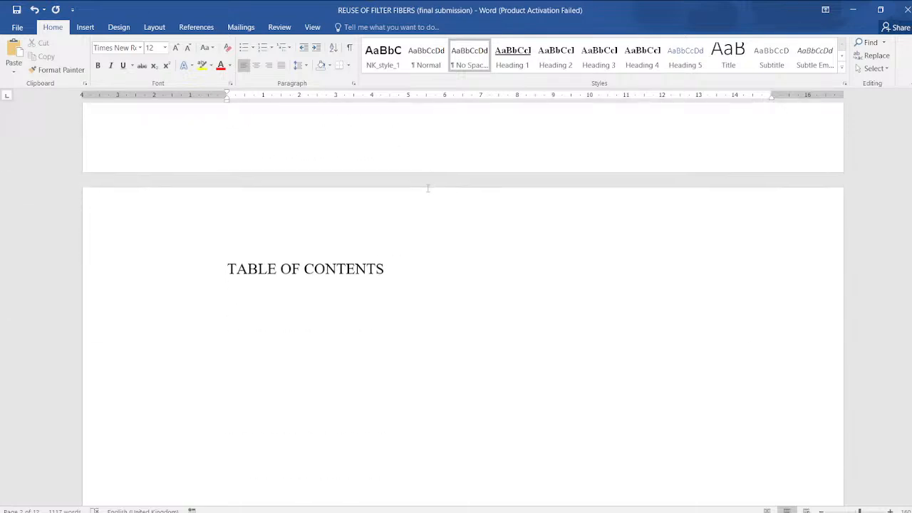
{"action": "scroll", "coordinate": [427, 188], "scroll_direction": "down", "scroll_amount": 5}
{"action": "scroll", "coordinate": [427, 188], "scroll_direction": "down", "scroll_amount": 20}
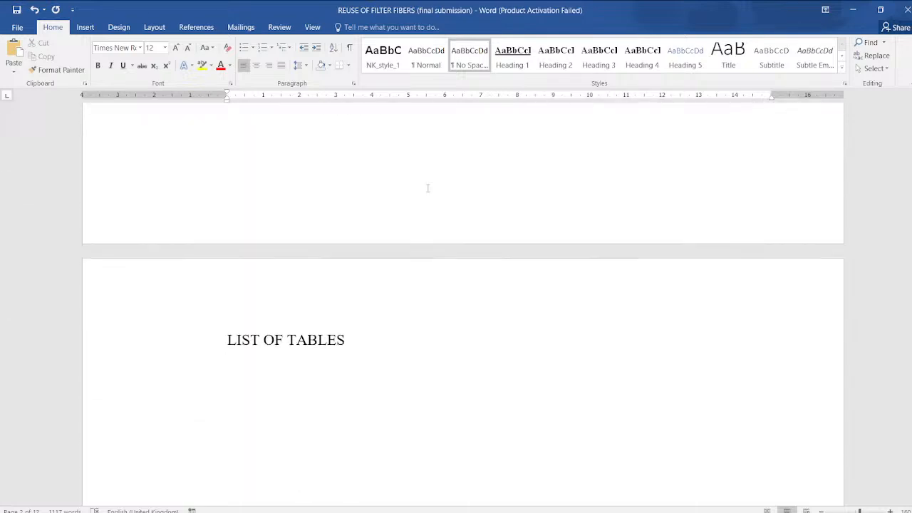
{"action": "scroll", "coordinate": [428, 188], "scroll_direction": "down", "scroll_amount": 15}
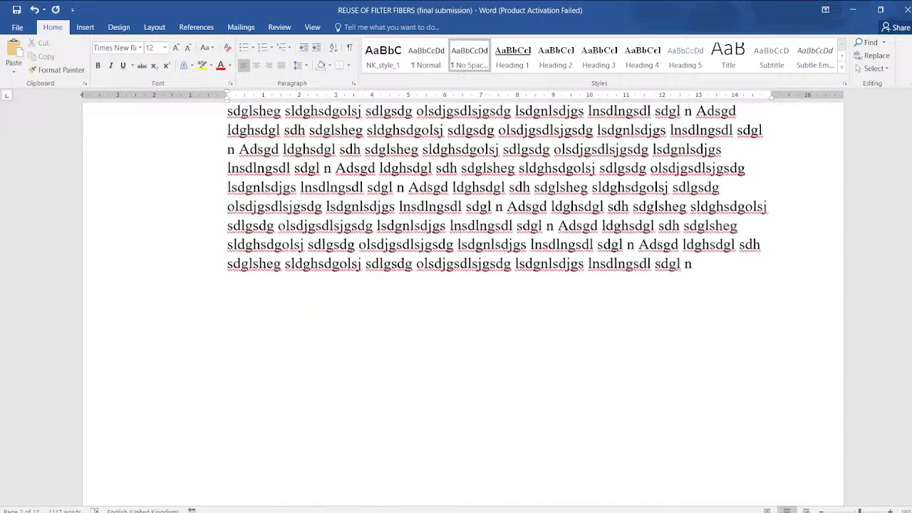
Prefix the INTRODUCTION heading with "CHAPTER ONE -" on the same line
{"action": "scroll", "coordinate": [428, 188], "scroll_direction": "up", "scroll_amount": 12}
{"action": "scroll", "coordinate": [407, 209], "scroll_direction": "up", "scroll_amount": 5}
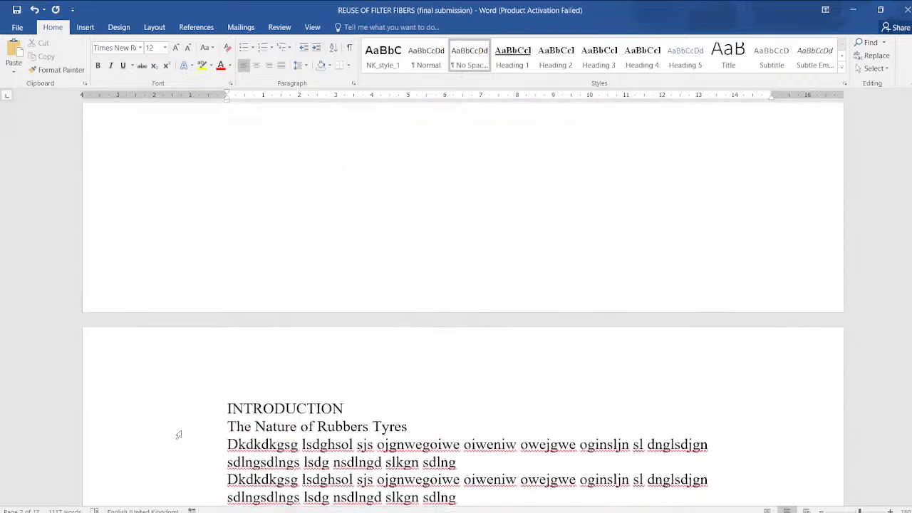
{"action": "left_click", "coordinate": [223, 412]}
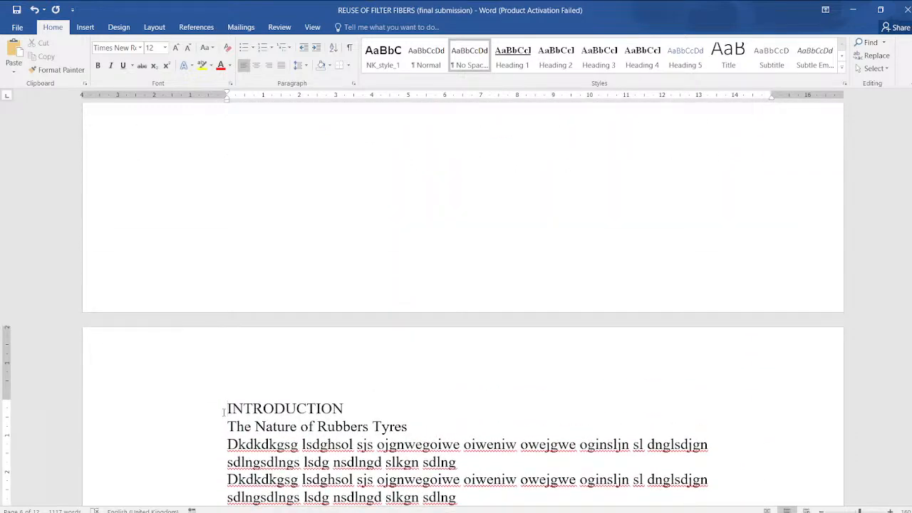
{"action": "type", "text": "CAPT"}
{"action": "key", "text": "BackSpace"}
{"action": "key", "text": "BackSpace"}
{"action": "key", "text": "BackSpace"}
{"action": "type", "text": "HAP"}
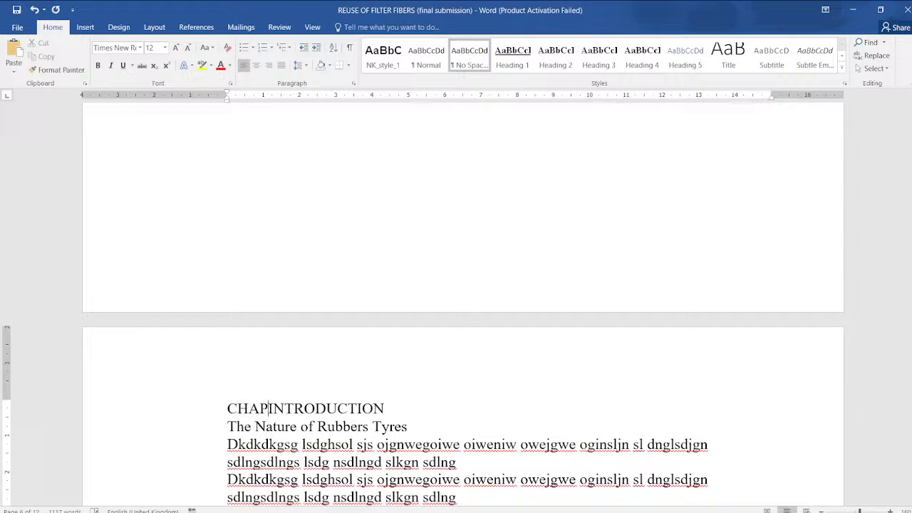
{"action": "type", "text": "TER"}
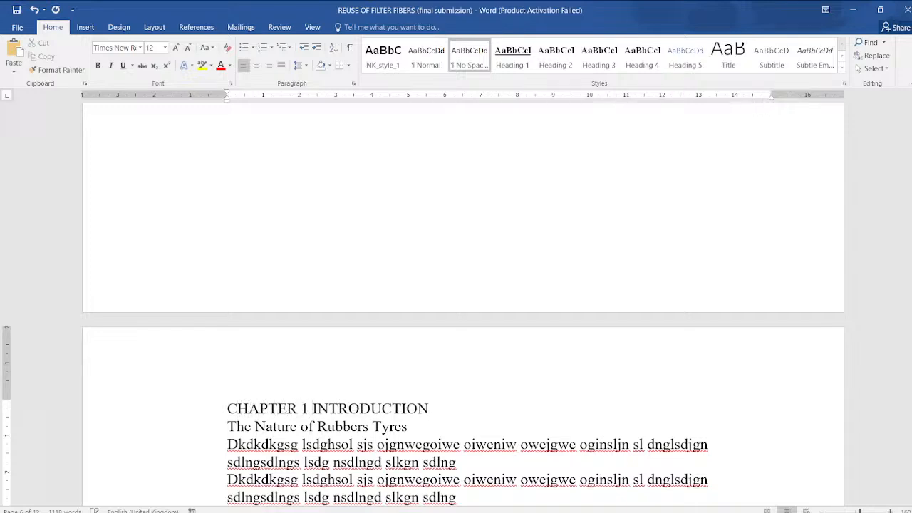
{"action": "key", "text": "BackSpace"}
{"action": "key", "text": "BackSpace"}
{"action": "type", "text": "ONE "}
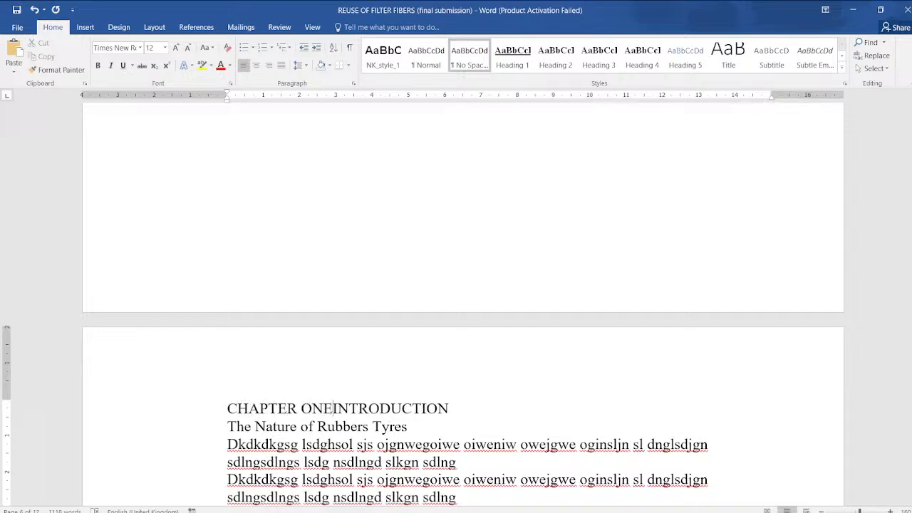
{"action": "type", "text": "-"}
Prefix the LITERATURE REVIEW heading with "CHAPTER 2 -" on the same line
{"action": "scroll", "coordinate": [59, 399], "scroll_direction": "down", "scroll_amount": 8}
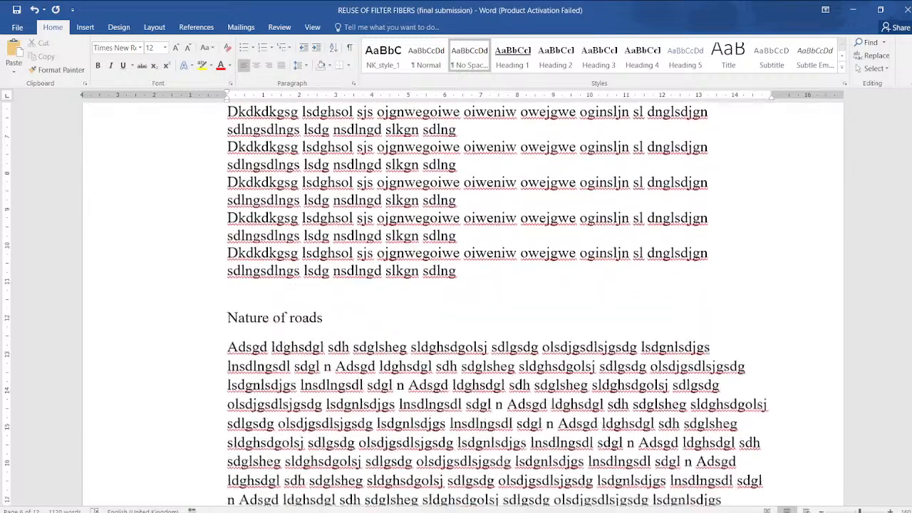
{"action": "scroll", "coordinate": [32, 318], "scroll_direction": "down", "scroll_amount": 8}
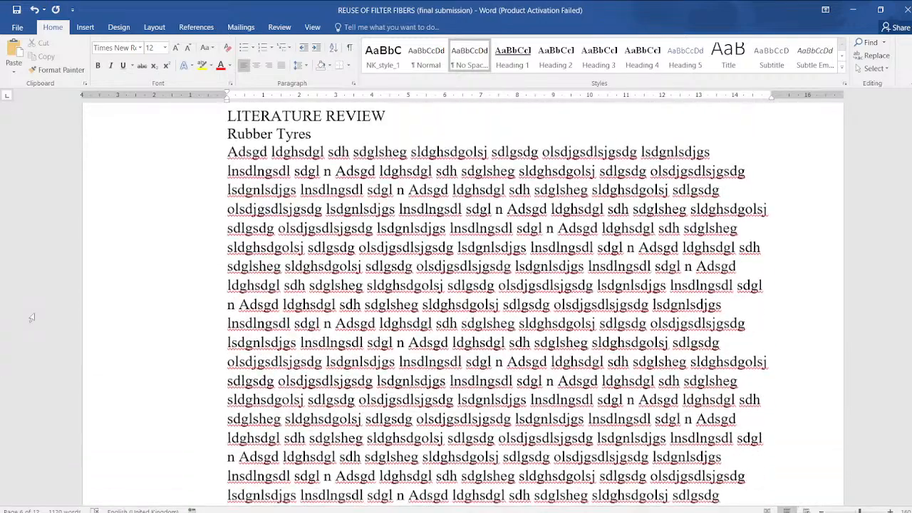
{"action": "scroll", "coordinate": [169, 179], "scroll_direction": "up", "scroll_amount": 2}
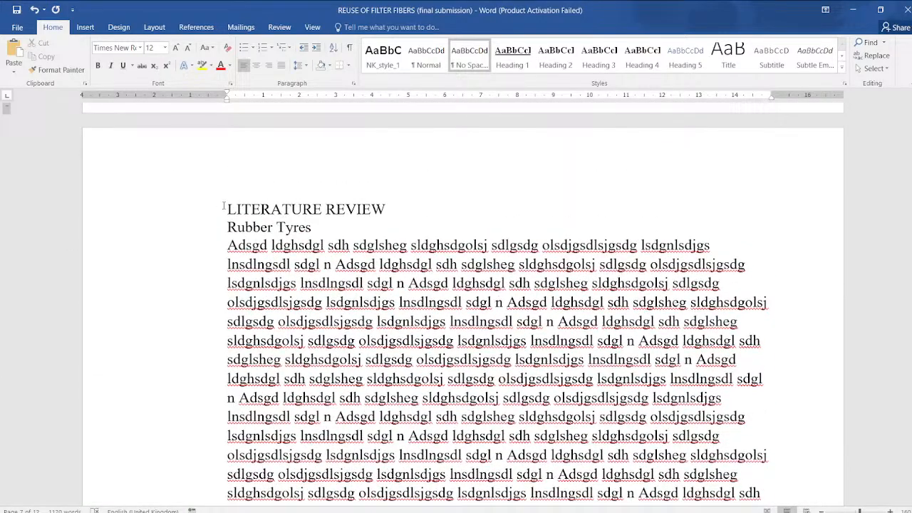
{"action": "left_click", "coordinate": [226, 208]}
{"action": "type", "text": "CHAPTER 2"}
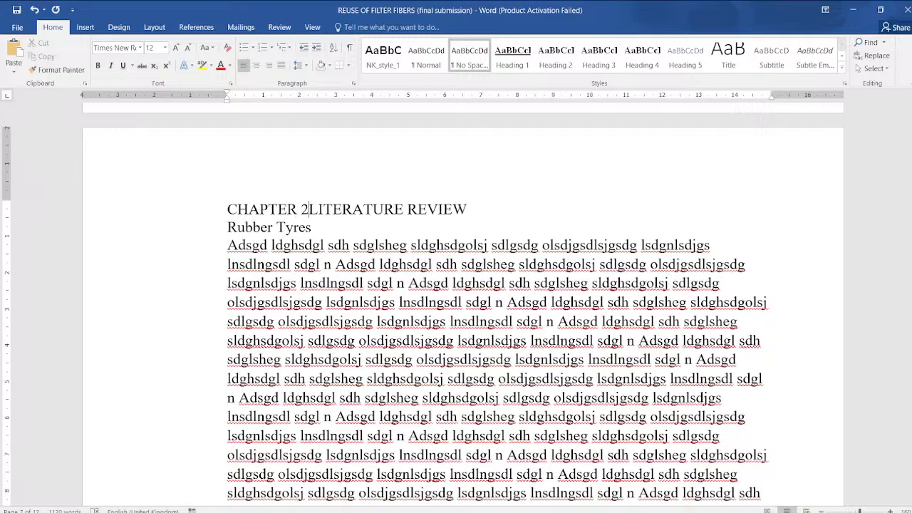
{"action": "type", "text": " -"}
Prefix the METHODOLOGY heading with "CHAPTER THREE -" on the same line
{"action": "scroll", "coordinate": [463, 299], "scroll_direction": "down", "scroll_amount": 15}
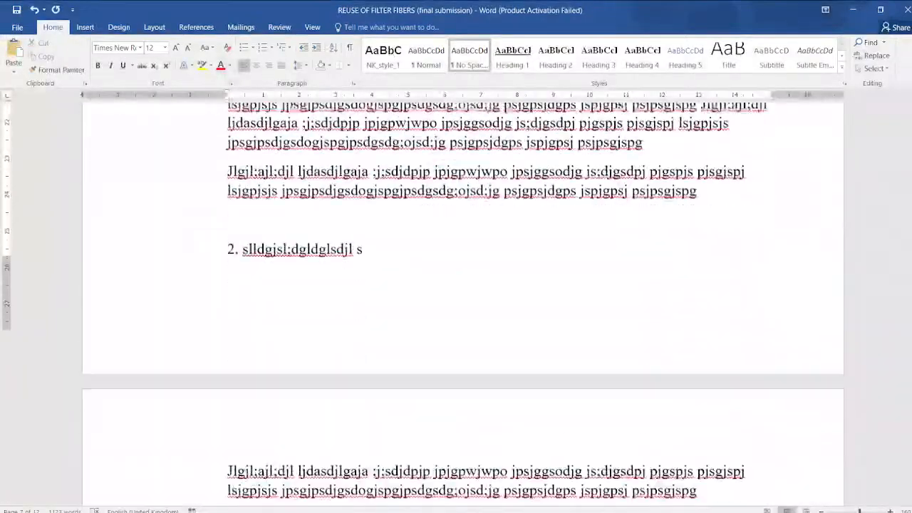
{"action": "scroll", "coordinate": [463, 300], "scroll_direction": "down", "scroll_amount": 15}
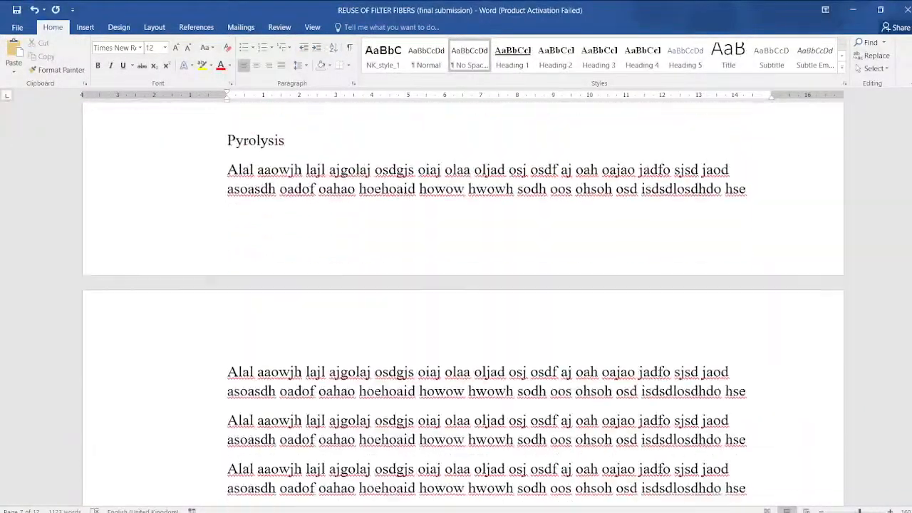
{"action": "scroll", "coordinate": [463, 299], "scroll_direction": "down", "scroll_amount": 15}
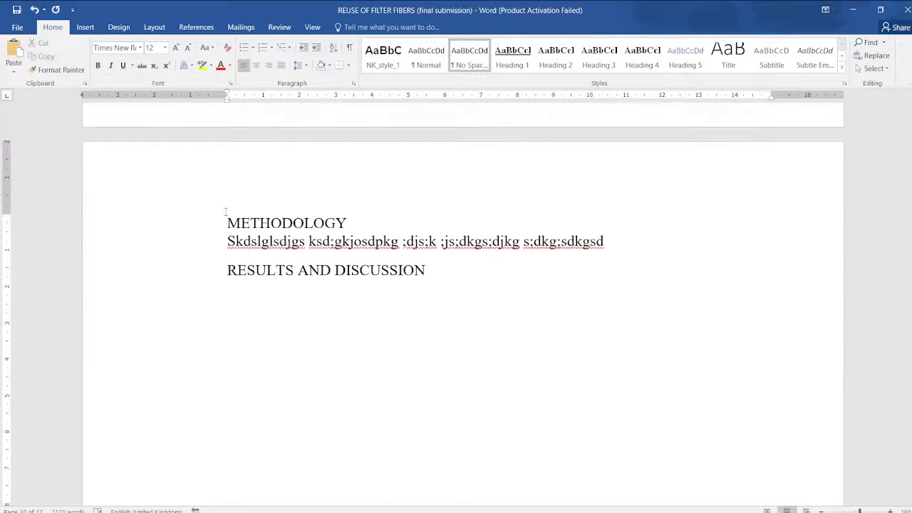
{"action": "type", "text": "CHAPTER"}
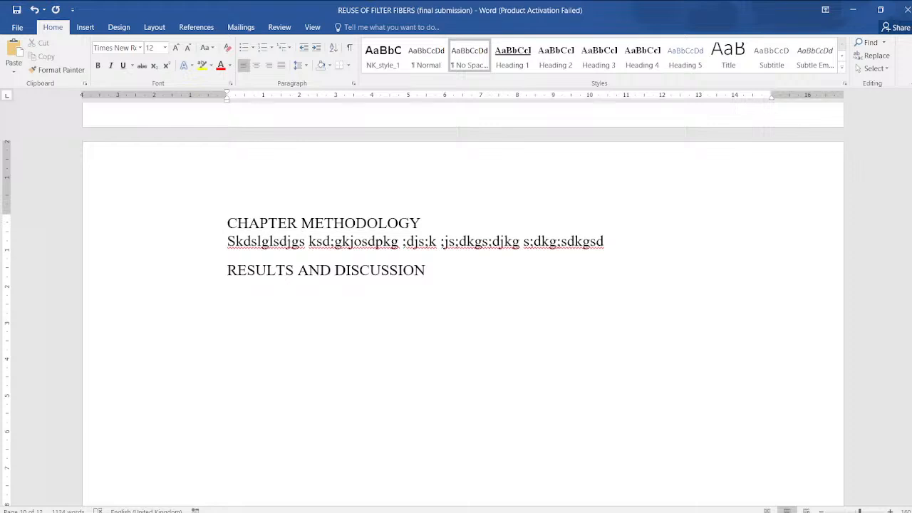
{"action": "type", "text": " THREE -"}
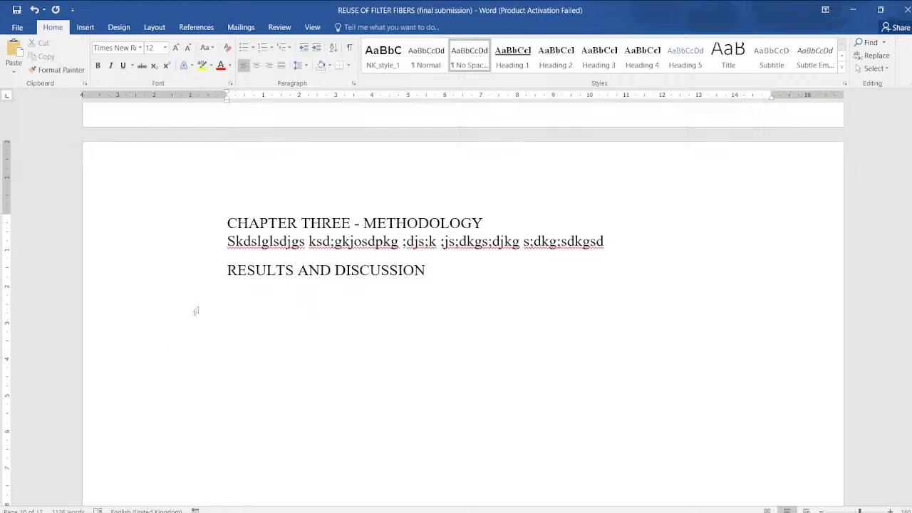
Insert blank lines before the RESULTS AND DISCUSSION heading until it starts on the page after METHODOLOGY
{"action": "left_click", "coordinate": [207, 271]}
{"action": "left_click", "coordinate": [230, 277]}
{"action": "key", "text": "Return"}
{"action": "key", "text": "Return"}
{"action": "key", "text": "Return"}
{"action": "key", "text": "Return"}
{"action": "key", "text": "Return"}
{"action": "key", "text": "Return"}
{"action": "key", "text": "Return"}
{"action": "key", "text": "Return"}
{"action": "key", "text": "Return"}
{"action": "key", "text": "Return"}
{"action": "key", "text": "Return"}
{"action": "key", "text": "Return"}
{"action": "key", "text": "Return"}
{"action": "key", "text": "Return"}
{"action": "key", "text": "Return"}
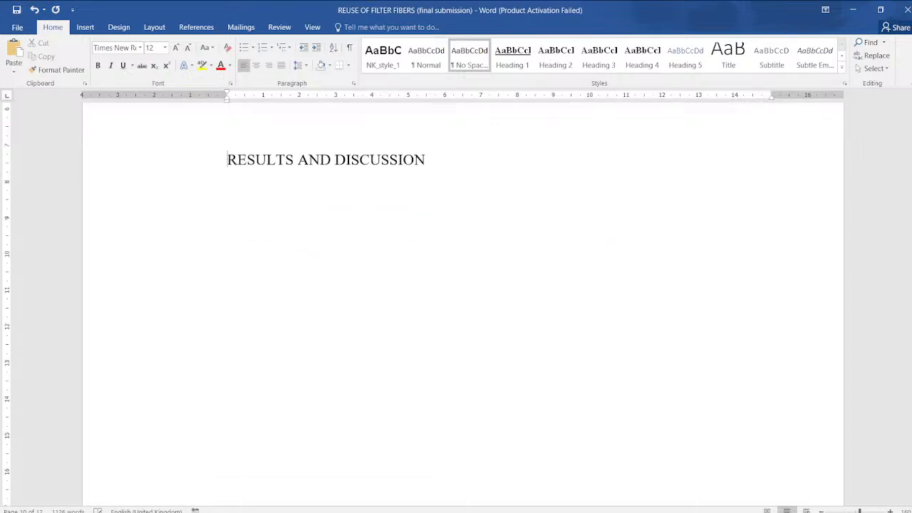
{"action": "key", "text": "Return"}
{"action": "key", "text": "Return"}
{"action": "key", "text": "Return"}
{"action": "key", "text": "Return"}
{"action": "key", "text": "Return"}
{"action": "key", "text": "Return"}
{"action": "key", "text": "Return"}
{"action": "key", "text": "Return"}
{"action": "key", "text": "Return"}
{"action": "key", "text": "Return"}
{"action": "key", "text": "Return"}
{"action": "key", "text": "Return"}
{"action": "key", "text": "Return"}
{"action": "key", "text": "Return"}
{"action": "key", "text": "Return"}
{"action": "key", "text": "Return"}
{"action": "key", "text": "Return"}
{"action": "key", "text": "Return"}
{"action": "key", "text": "Return"}
{"action": "key", "text": "Return"}
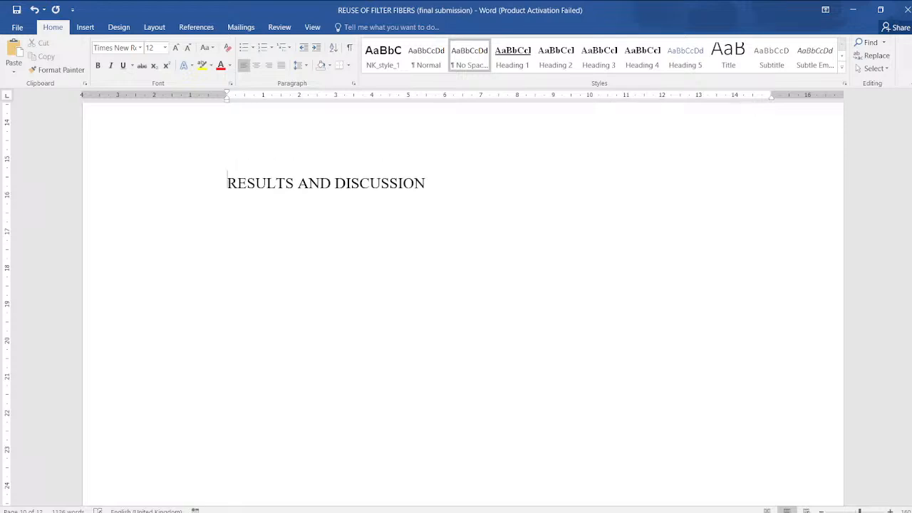
{"action": "key", "text": "Return"}
{"action": "key", "text": "Return"}
{"action": "key", "text": "Return"}
{"action": "key", "text": "Return"}
{"action": "key", "text": "Return"}
{"action": "key", "text": "Return"}
{"action": "key", "text": "Return"}
{"action": "key", "text": "Return"}
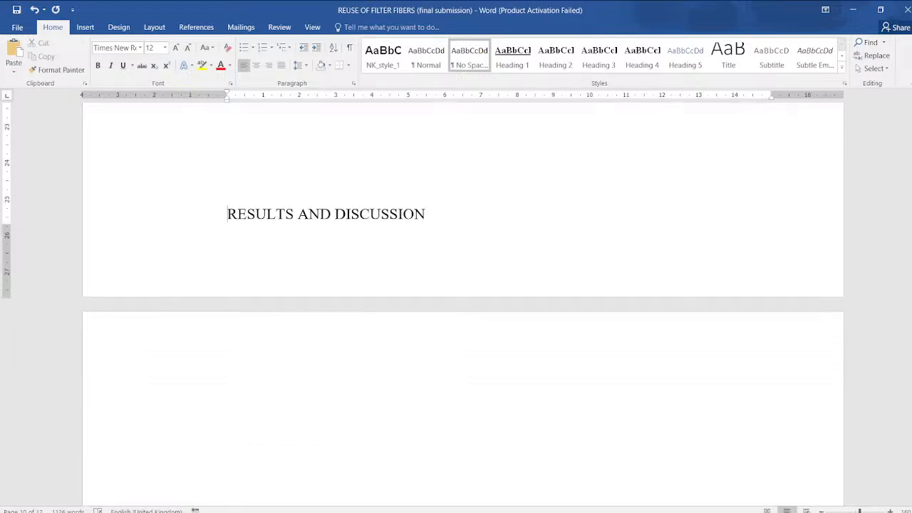
Prefix the RESULTS AND DISCUSSION heading with "CHAPTER FOUR -" on the same line
{"action": "type", "text": "CH"}
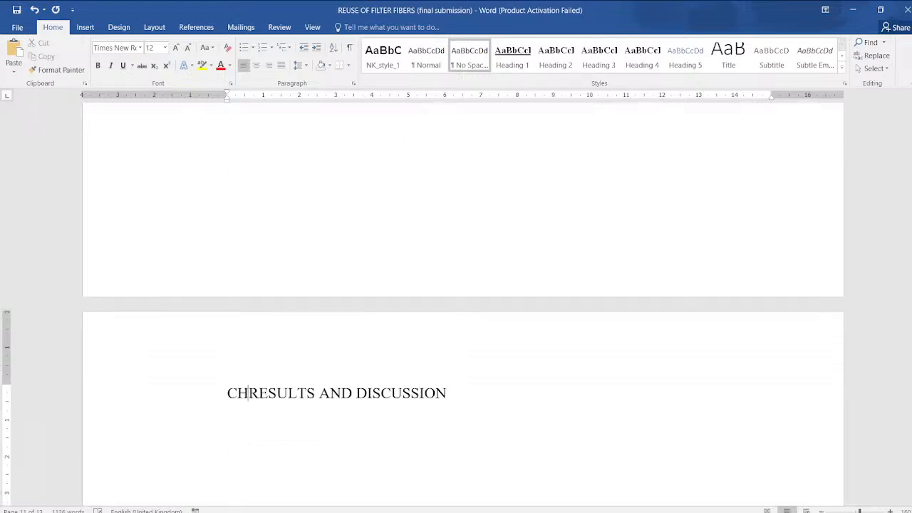
{"action": "type", "text": "APTER "}
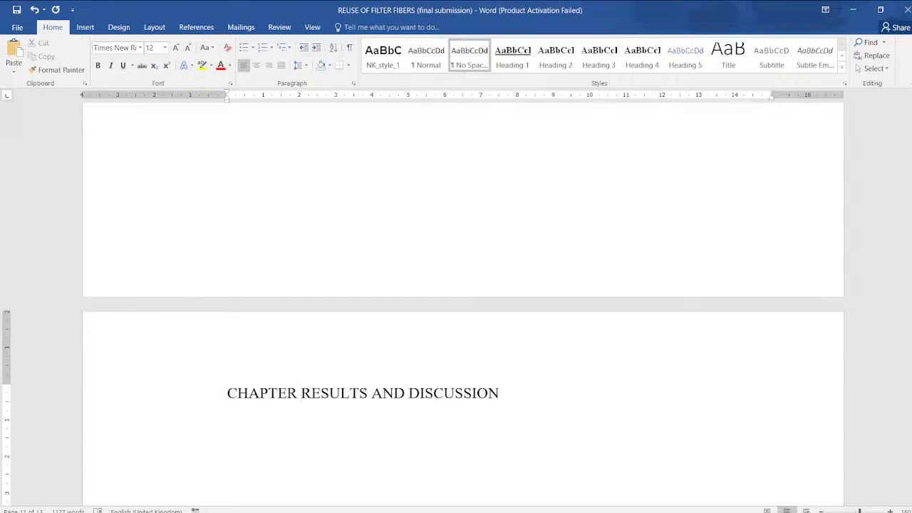
{"action": "type", "text": "FOUR -"}
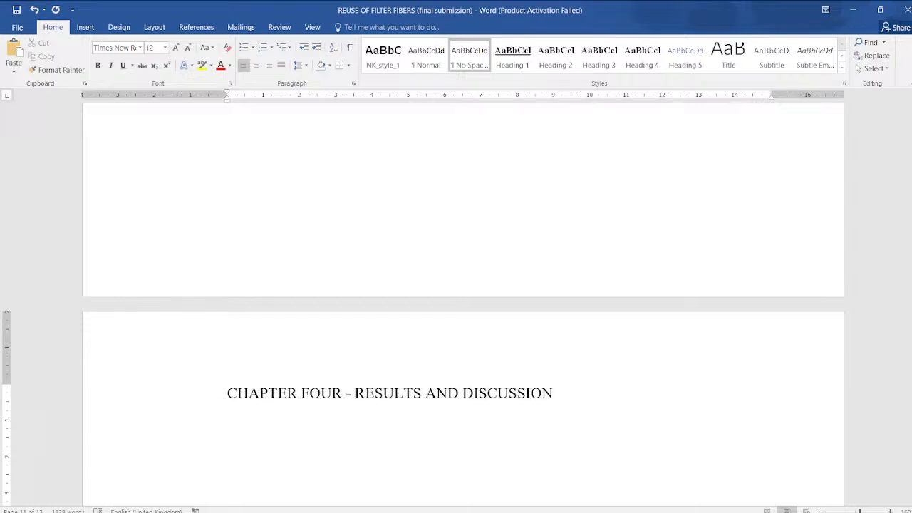
Prefix the CONCLUSION heading with "CHAPTER 5 -" on the same line
{"action": "scroll", "coordinate": [213, 300], "scroll_direction": "down", "scroll_amount": 15}
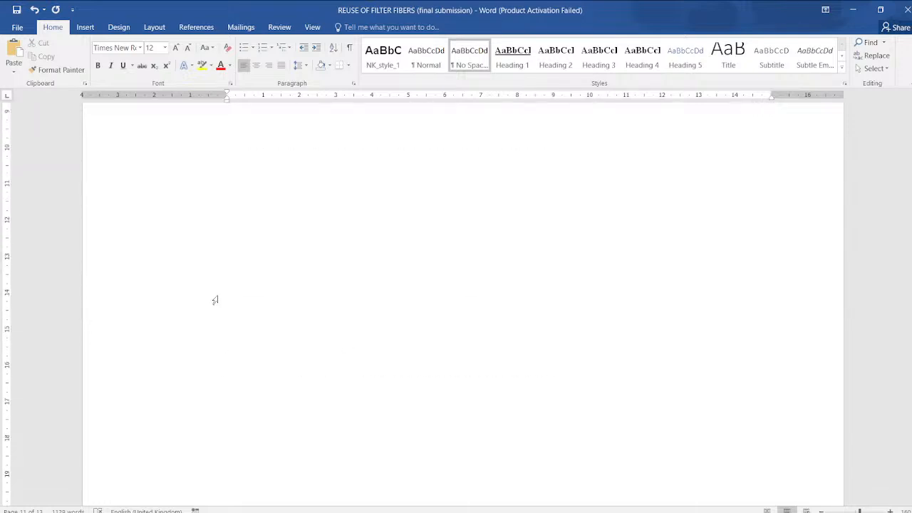
{"action": "left_click", "coordinate": [272, 177]}
{"action": "key", "text": "Page_Up"}
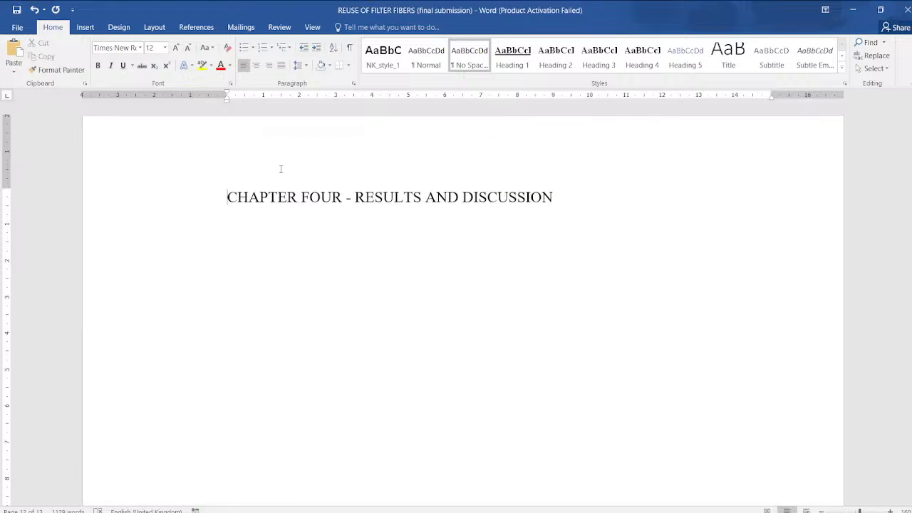
{"action": "key", "text": "Down"}
{"action": "key", "text": "Page_Down"}
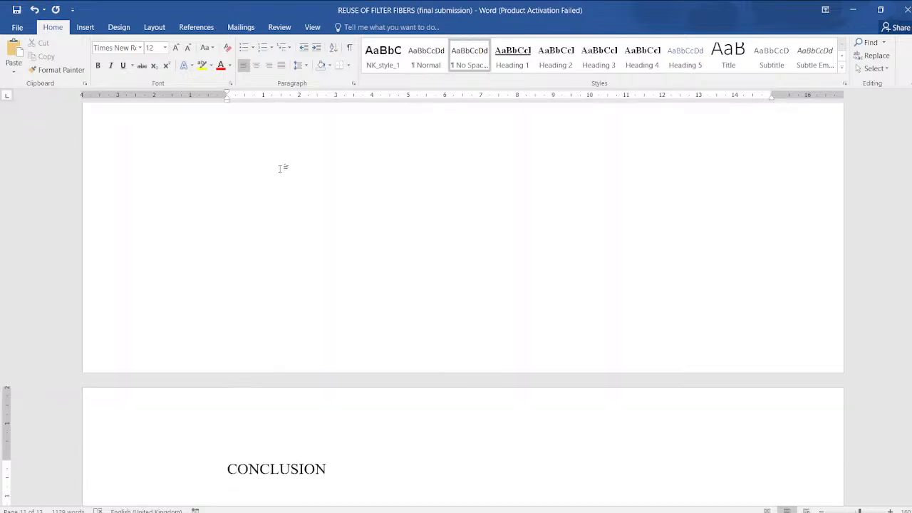
{"action": "type", "text": "CHAPTER 5"}
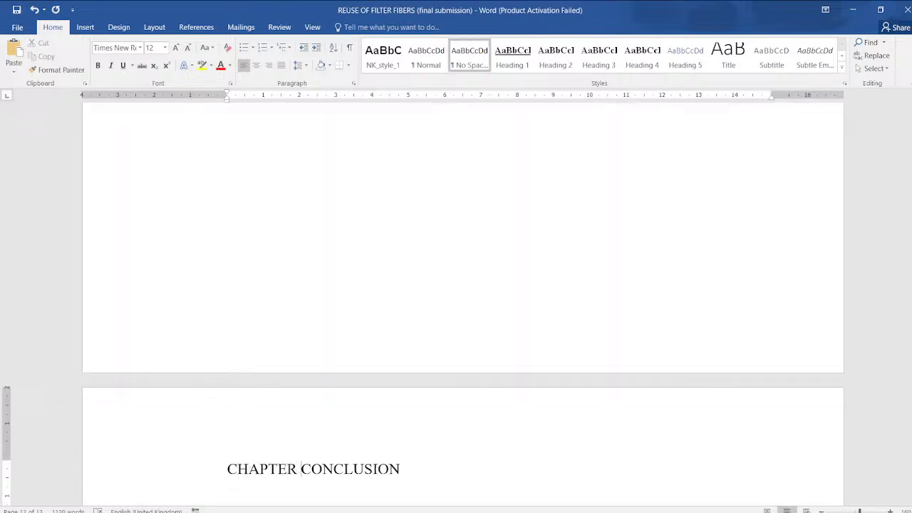
{"action": "type", "text": " -"}
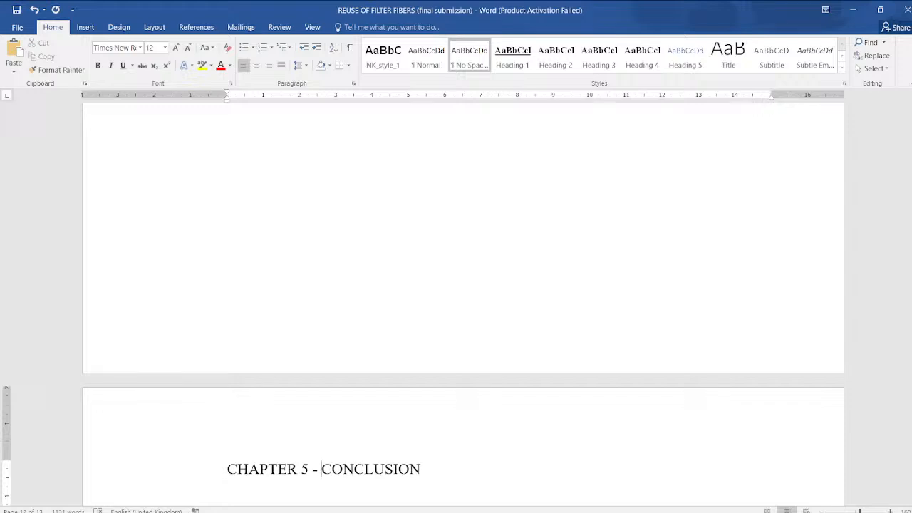
Review the chapter headings and body text from the CONCLUSION heading back to the front pages
{"action": "scroll", "coordinate": [307, 171], "scroll_direction": "up", "scroll_amount": 10}
{"action": "scroll", "coordinate": [301, 131], "scroll_direction": "up", "scroll_amount": 10}
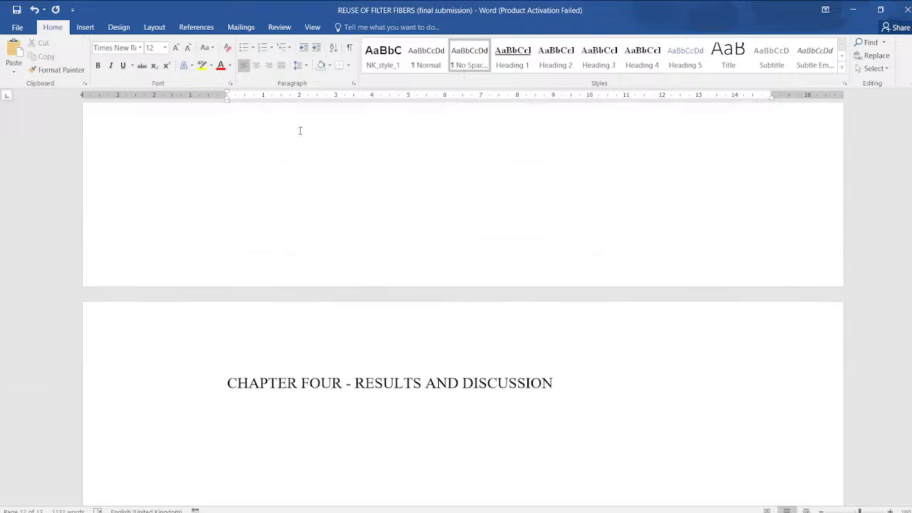
{"action": "scroll", "coordinate": [298, 125], "scroll_direction": "up", "scroll_amount": 10}
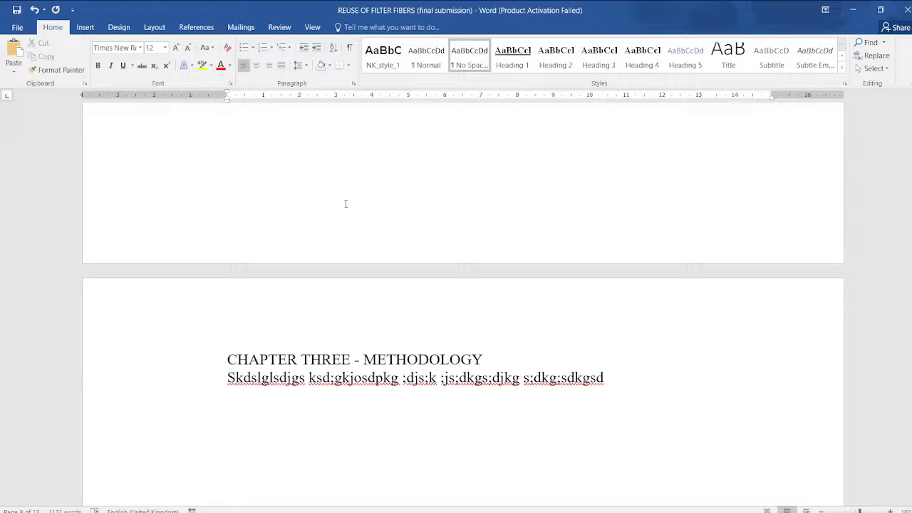
{"action": "scroll", "coordinate": [393, 203], "scroll_direction": "up", "scroll_amount": 8}
{"action": "scroll", "coordinate": [392, 205], "scroll_direction": "up", "scroll_amount": 10}
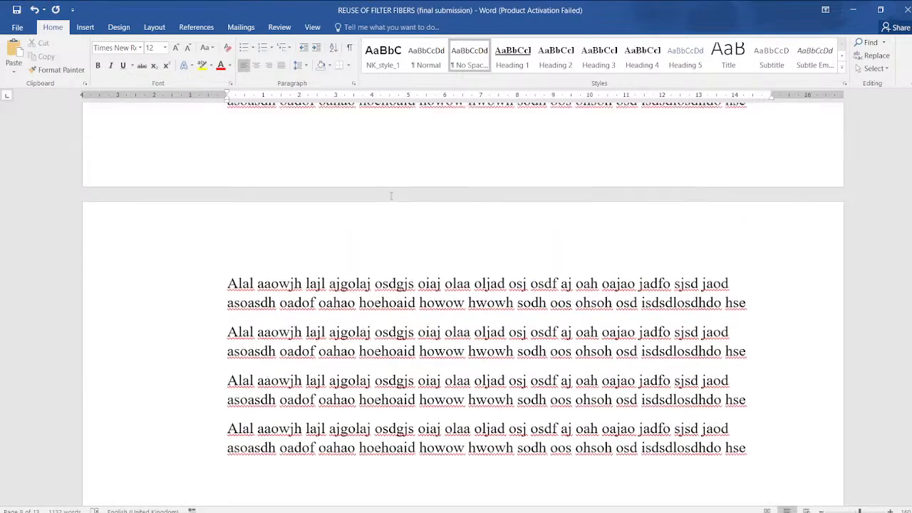
{"action": "scroll", "coordinate": [390, 194], "scroll_direction": "up", "scroll_amount": 15}
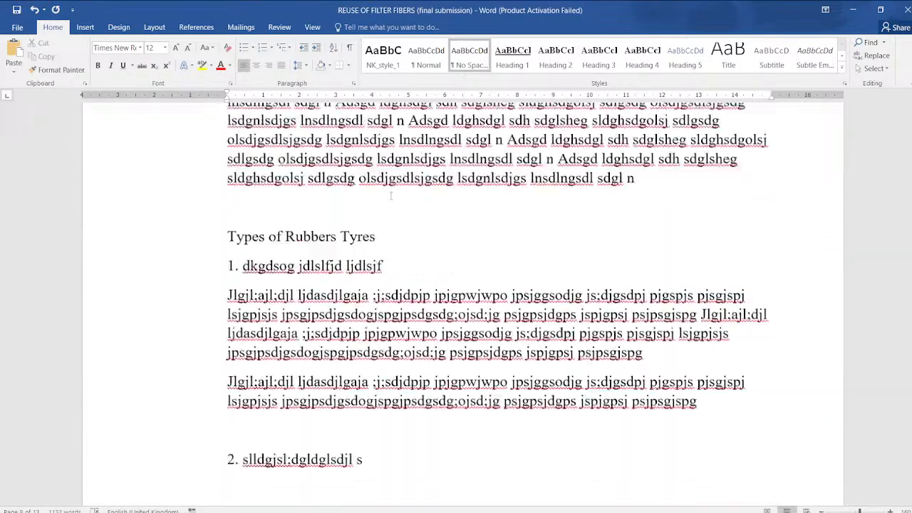
{"action": "scroll", "coordinate": [391, 194], "scroll_direction": "up", "scroll_amount": 20}
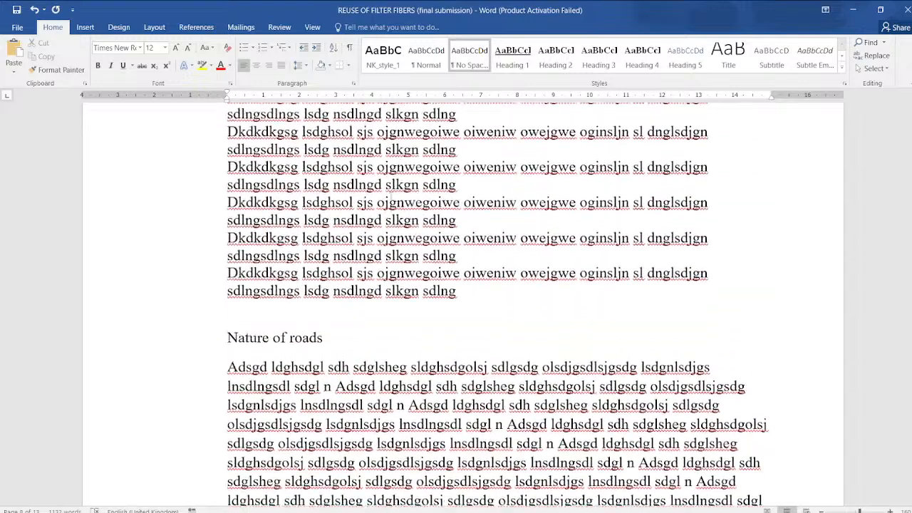
{"action": "scroll", "coordinate": [380, 175], "scroll_direction": "up", "scroll_amount": 15}
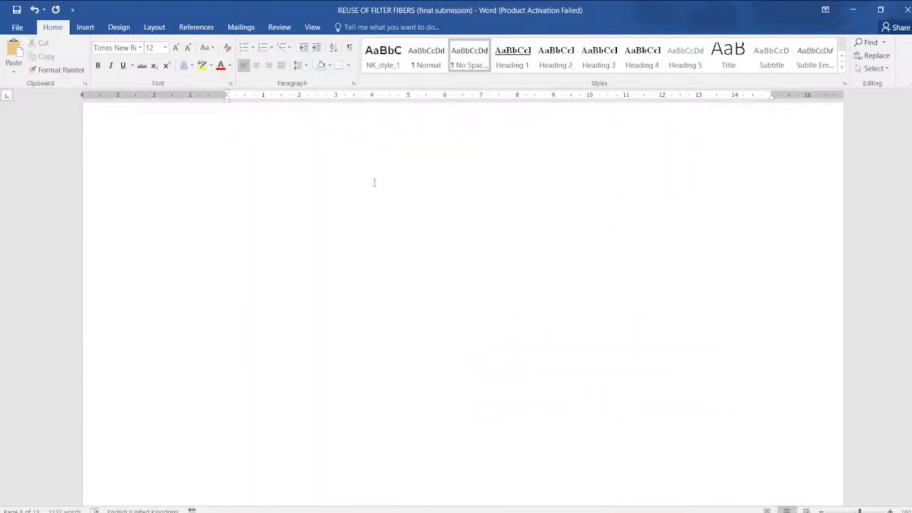
{"action": "scroll", "coordinate": [374, 182], "scroll_direction": "up", "scroll_amount": 15}
Justify all text in the document and check the alignment across the chapters
{"action": "key", "text": "ctrl+a"}
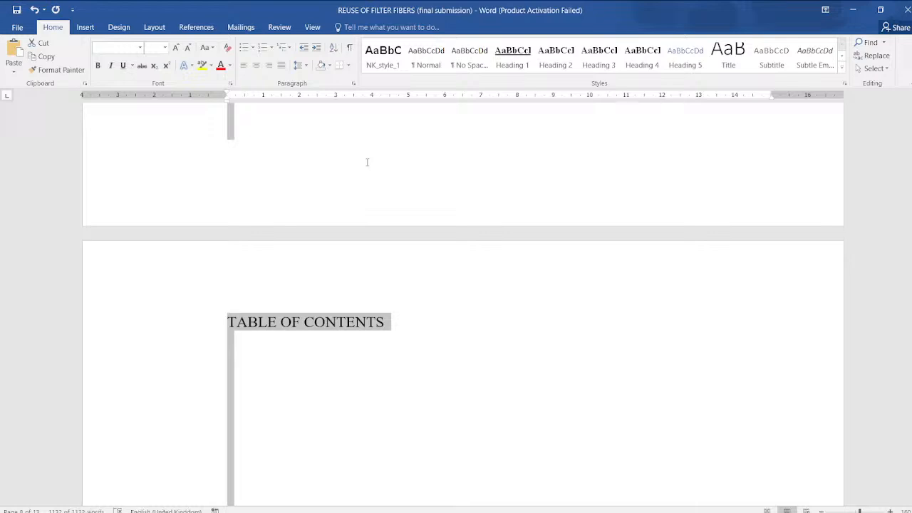
{"action": "key", "text": "ctrl+c"}
{"action": "scroll", "coordinate": [392, 344], "scroll_direction": "down", "scroll_amount": 10}
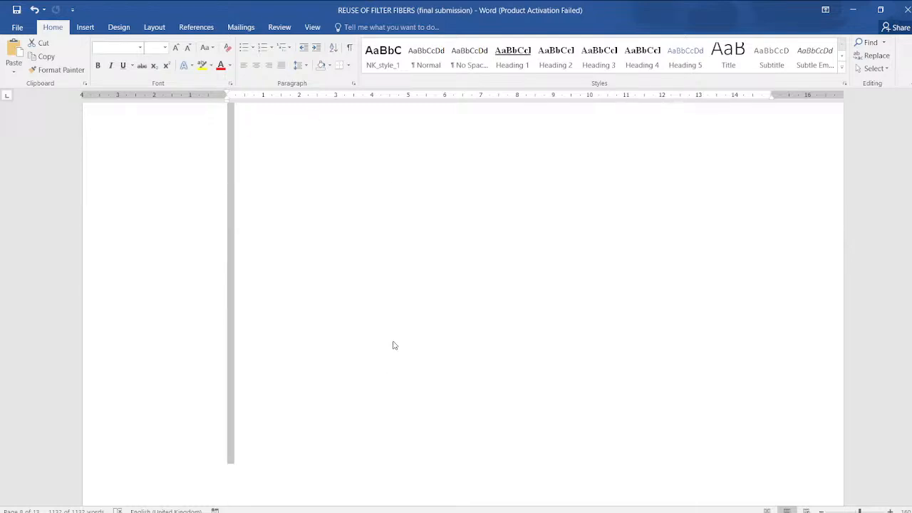
{"action": "scroll", "coordinate": [392, 342], "scroll_direction": "down", "scroll_amount": 10}
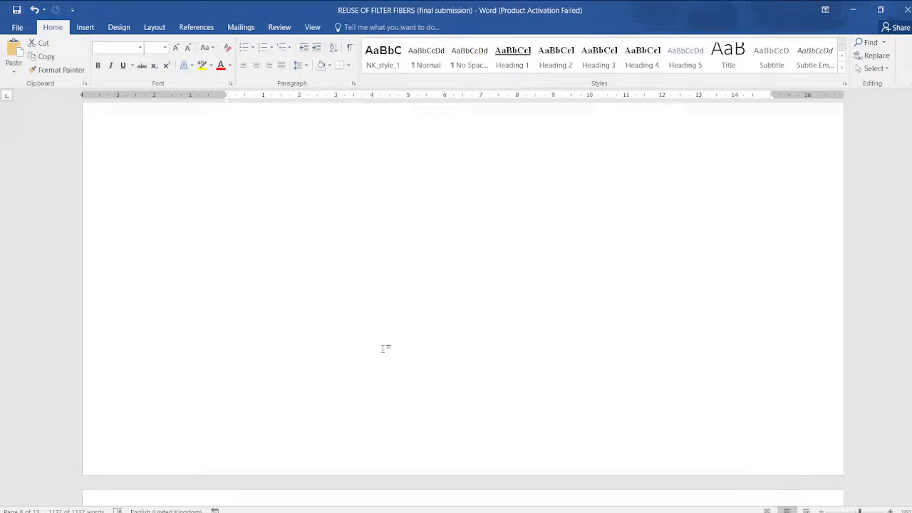
{"action": "scroll", "coordinate": [384, 351], "scroll_direction": "down", "scroll_amount": 8}
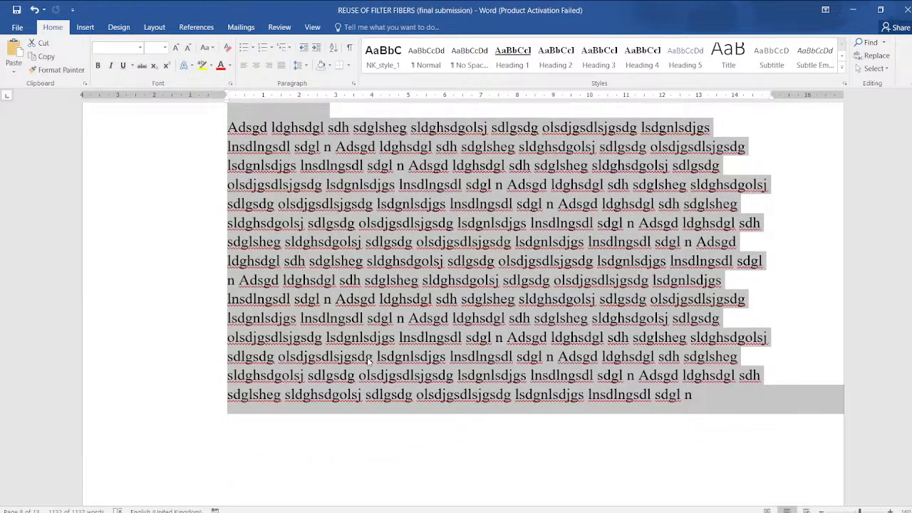
{"action": "scroll", "coordinate": [369, 361], "scroll_direction": "up", "scroll_amount": 1}
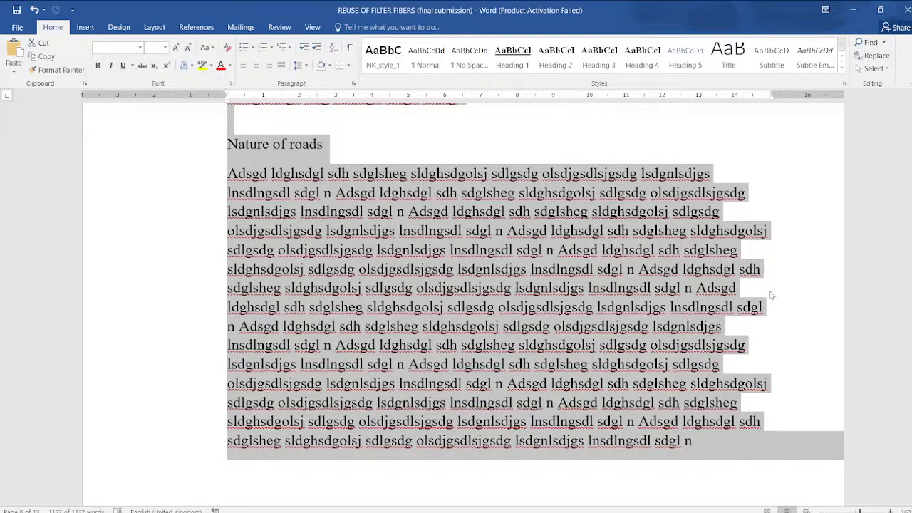
{"action": "key", "text": "ctrl+j"}
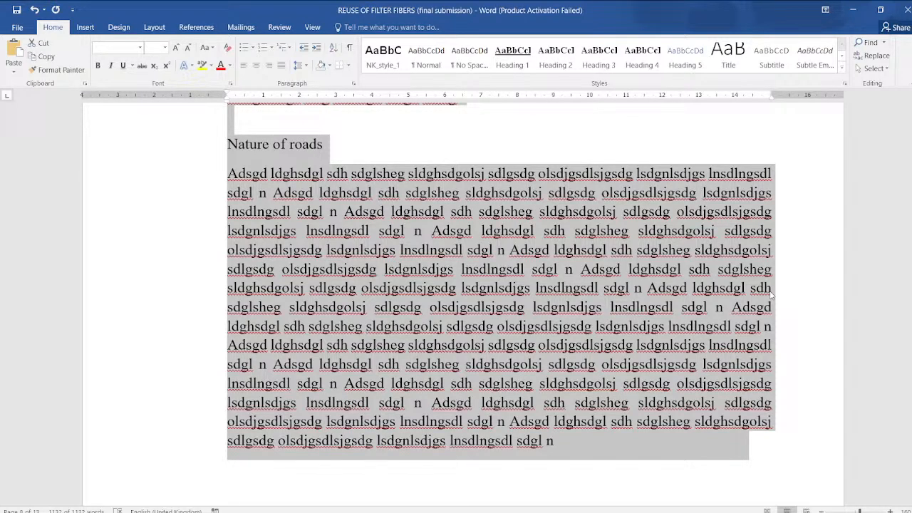
{"action": "left_click", "coordinate": [655, 293]}
{"action": "scroll", "coordinate": [649, 278], "scroll_direction": "down", "scroll_amount": 15}
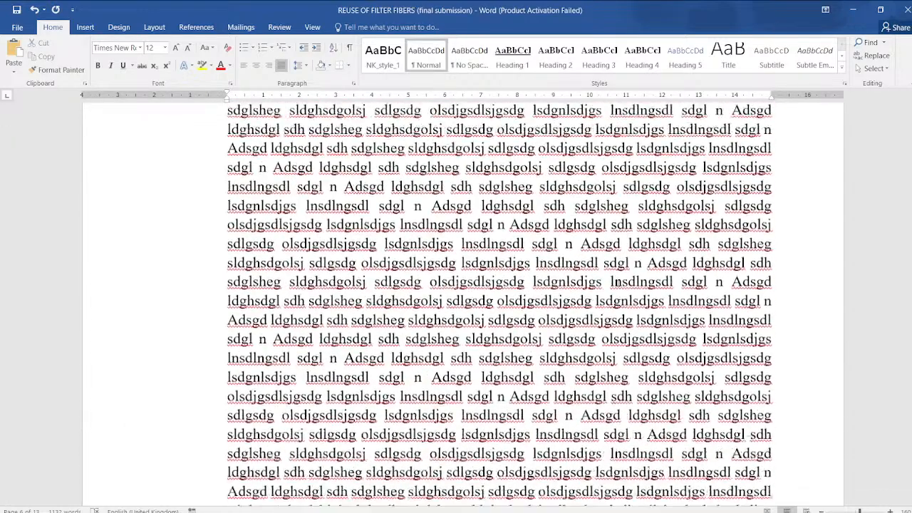
{"action": "scroll", "coordinate": [608, 277], "scroll_direction": "down", "scroll_amount": 15}
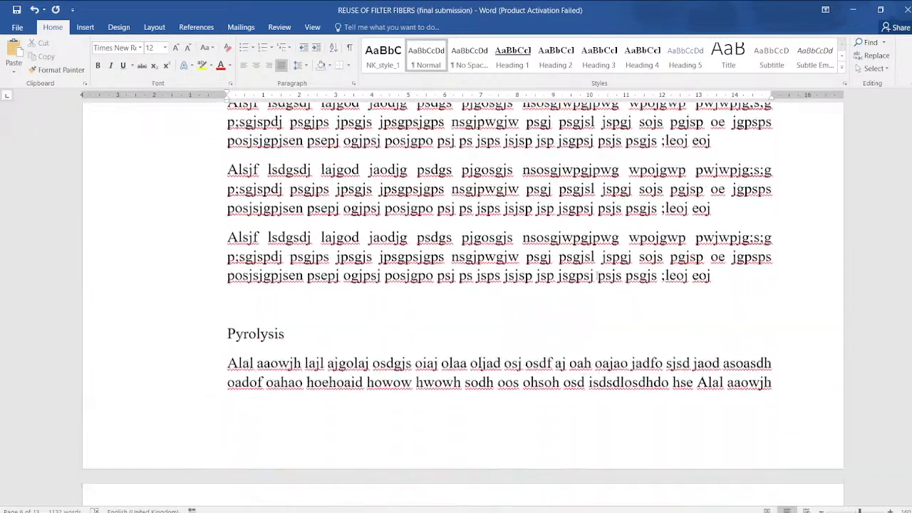
{"action": "scroll", "coordinate": [594, 271], "scroll_direction": "down", "scroll_amount": 15}
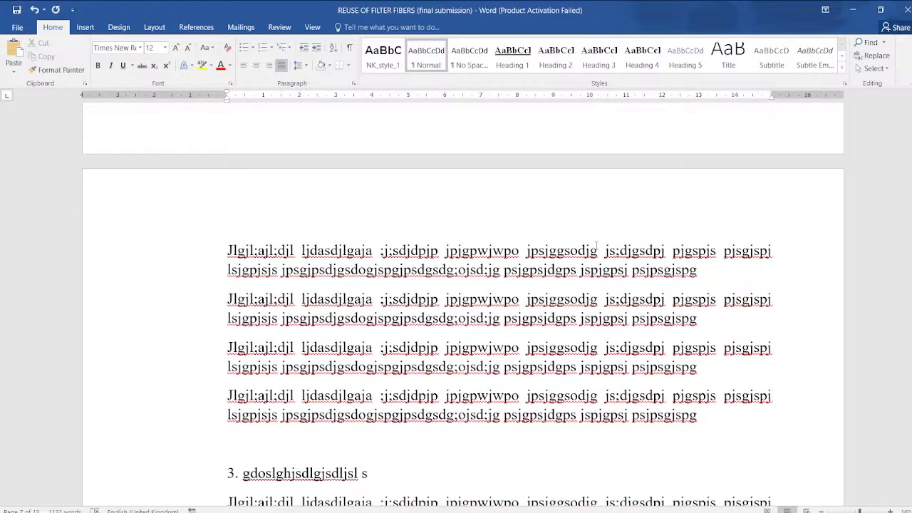
{"action": "key", "text": "ctrl+a"}
{"action": "scroll", "coordinate": [560, 234], "scroll_direction": "up", "scroll_amount": 10}
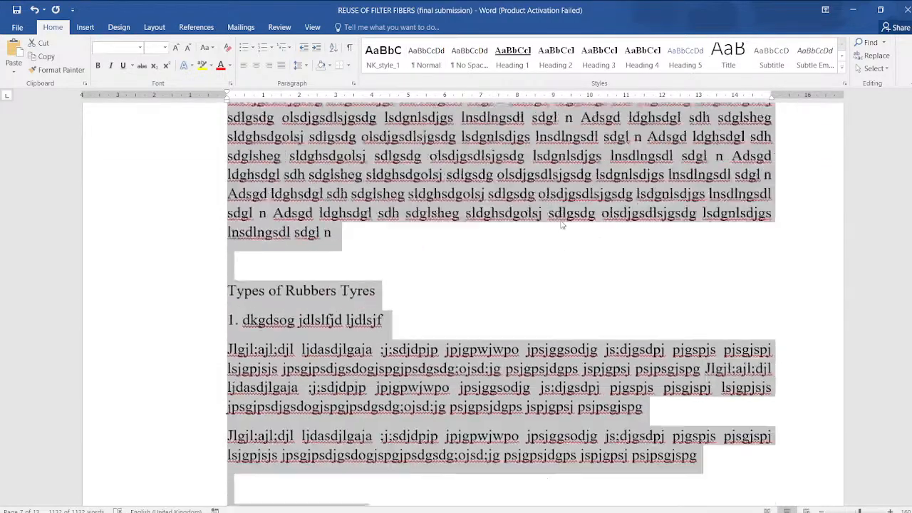
{"action": "scroll", "coordinate": [562, 225], "scroll_direction": "up", "scroll_amount": 10}
{"action": "scroll", "coordinate": [562, 213], "scroll_direction": "down", "scroll_amount": 3}
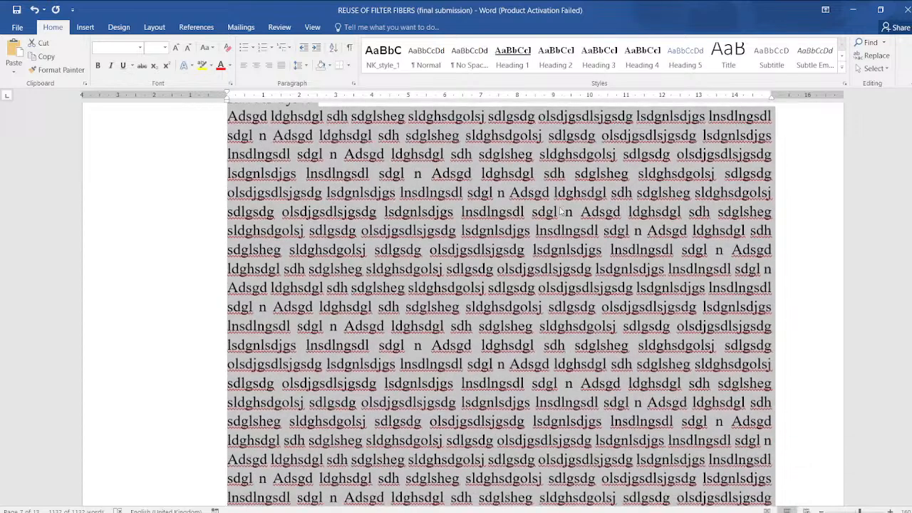
{"action": "left_click", "coordinate": [581, 191]}
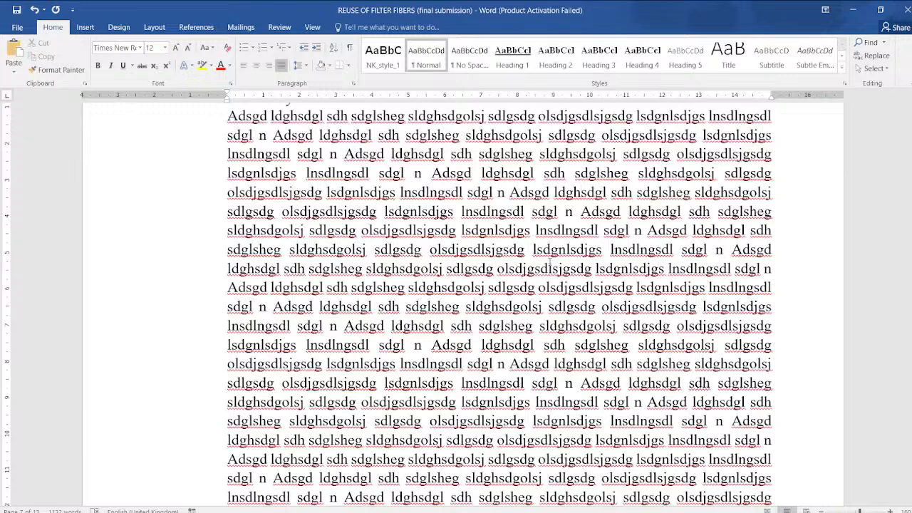
{"action": "left_click", "coordinate": [582, 191]}
Set the line spacing of the entire document to double (2.0)
{"action": "key", "text": "ctrl+a"}
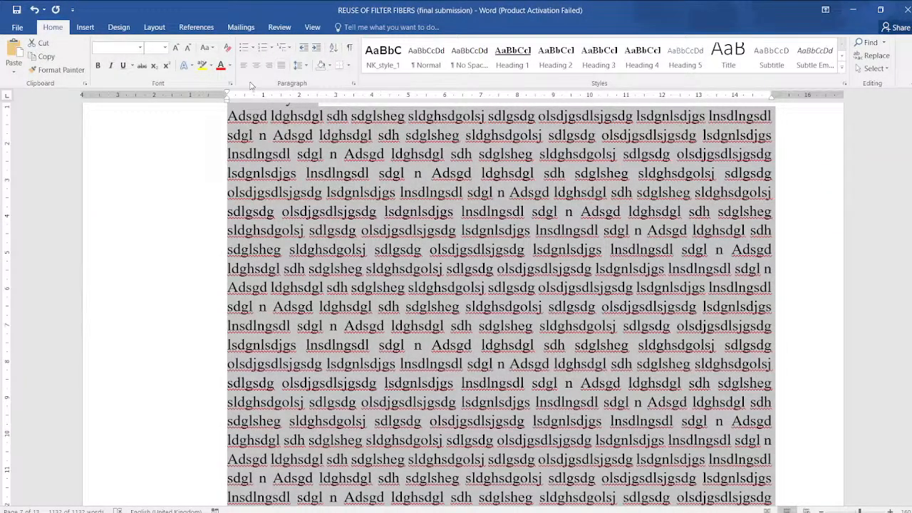
{"action": "left_click", "coordinate": [307, 66]}
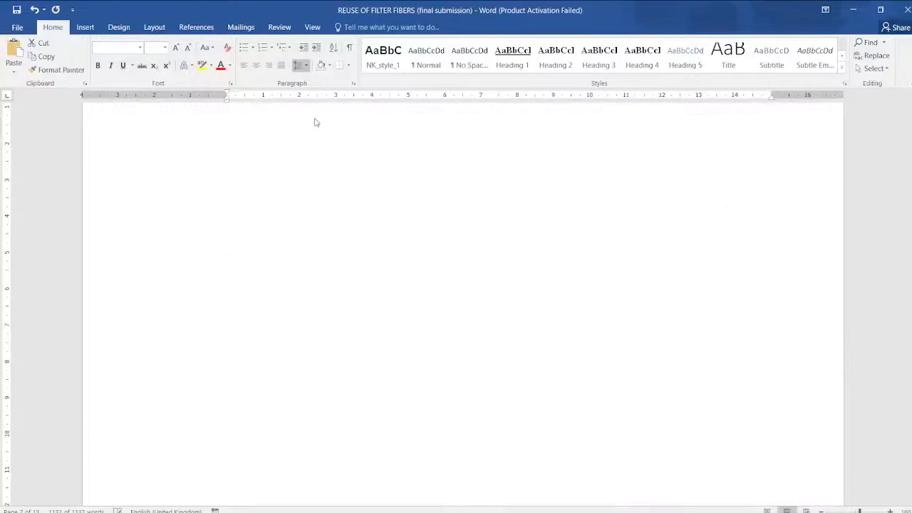
{"action": "left_click", "coordinate": [317, 123]}
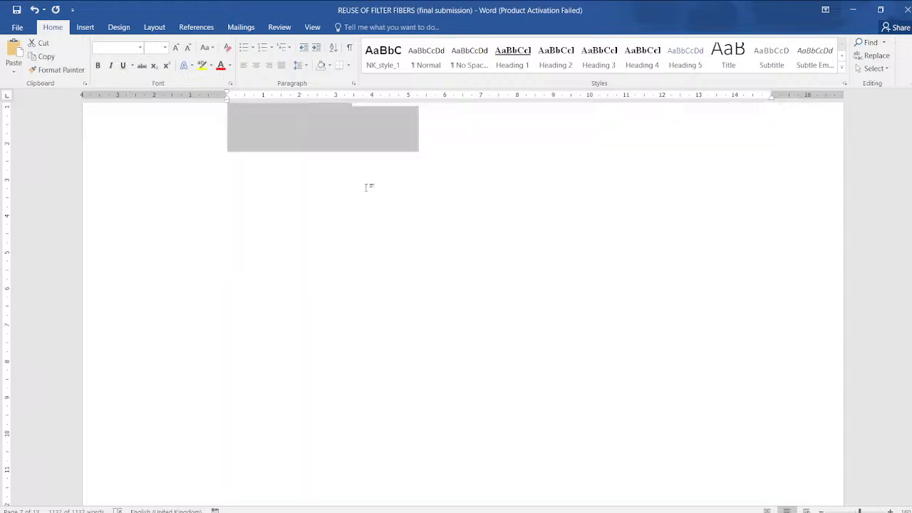
{"action": "left_click", "coordinate": [367, 189]}
Examine the page layout and line spacing from the front pages through the CHAPTER ONE text
{"action": "scroll", "coordinate": [365, 192], "scroll_direction": "up", "scroll_amount": 7}
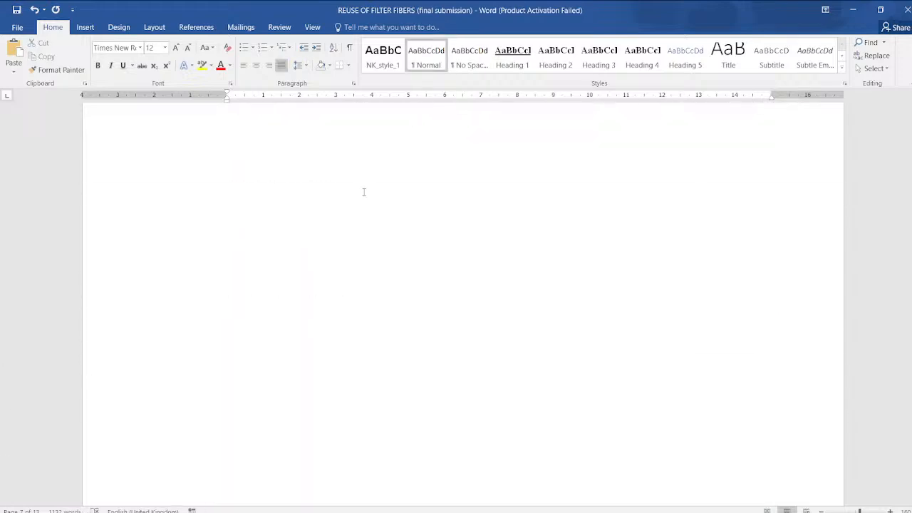
{"action": "scroll", "coordinate": [361, 153], "scroll_direction": "up", "scroll_amount": 6}
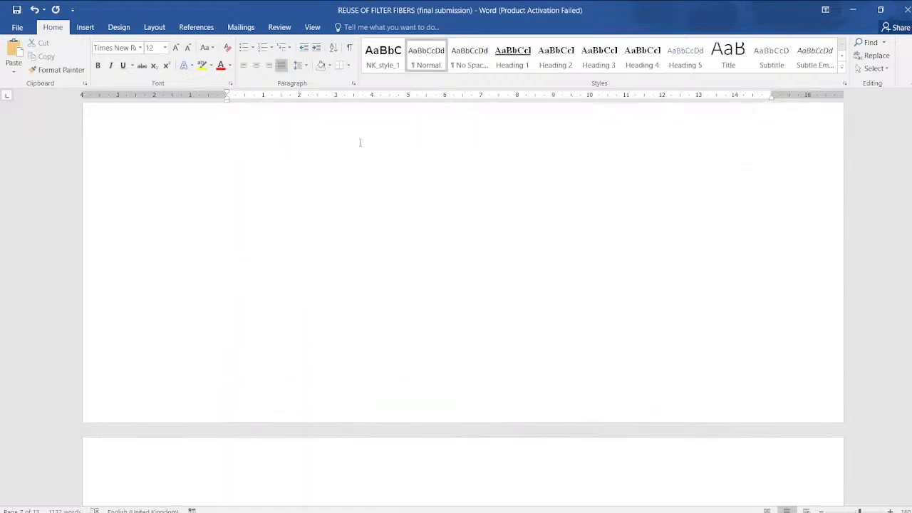
{"action": "scroll", "coordinate": [317, 132], "scroll_direction": "down", "scroll_amount": 8}
{"action": "scroll", "coordinate": [310, 82], "scroll_direction": "down", "scroll_amount": 1}
{"action": "scroll", "coordinate": [302, 146], "scroll_direction": "down", "scroll_amount": 8}
{"action": "scroll", "coordinate": [299, 146], "scroll_direction": "down", "scroll_amount": 15}
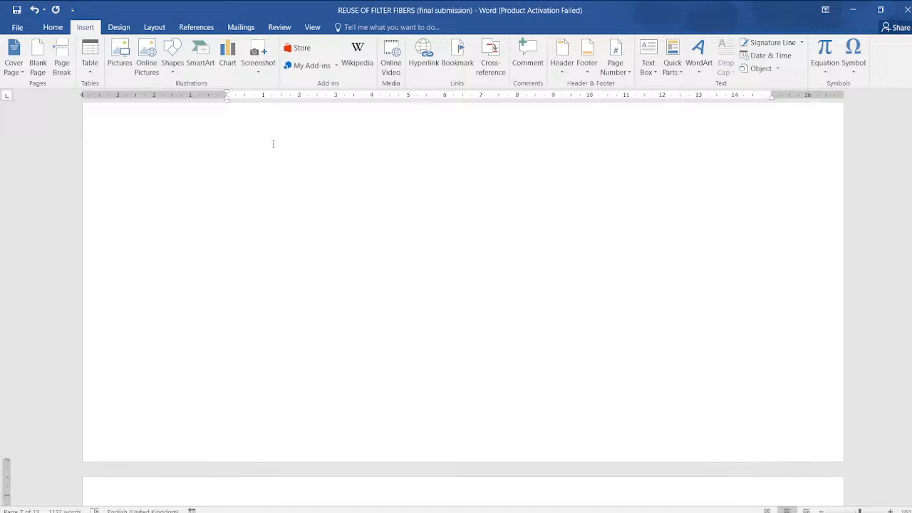
{"action": "scroll", "coordinate": [174, 153], "scroll_direction": "down", "scroll_amount": 10}
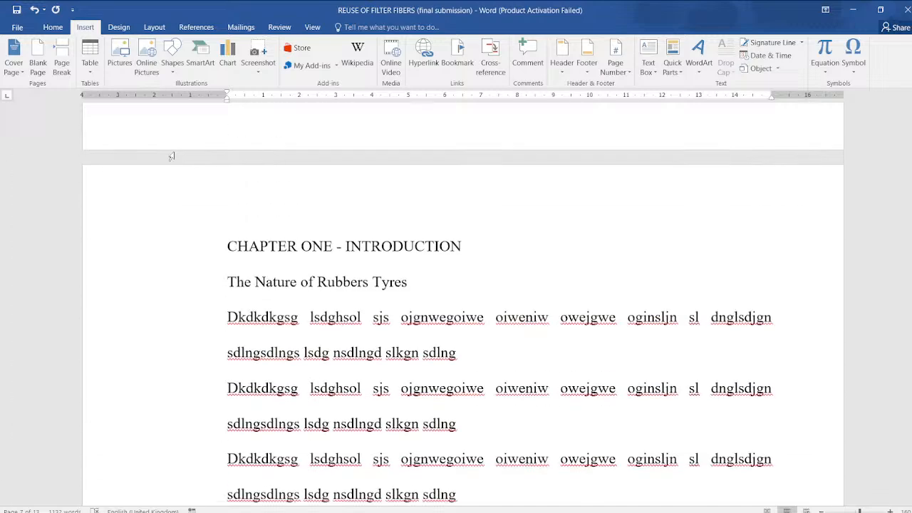
{"action": "scroll", "coordinate": [160, 151], "scroll_direction": "down", "scroll_amount": 3}
{"action": "scroll", "coordinate": [160, 148], "scroll_direction": "down", "scroll_amount": 10}
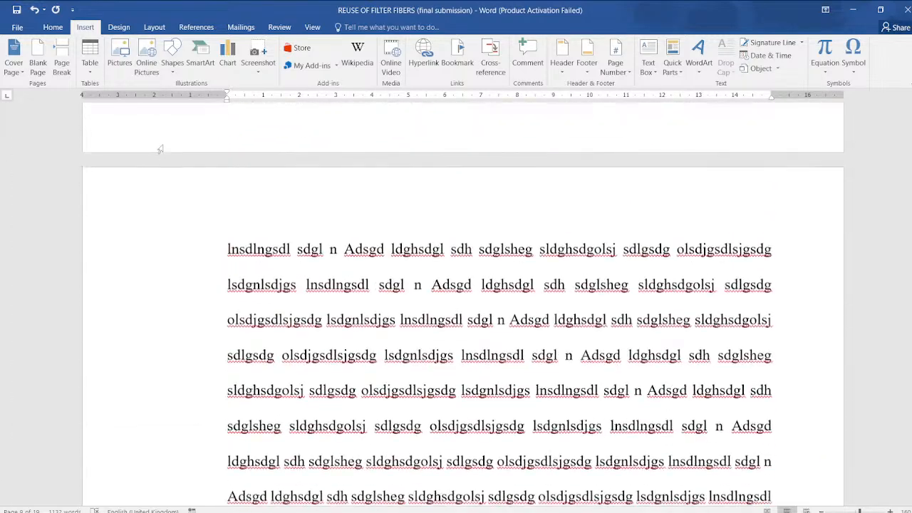